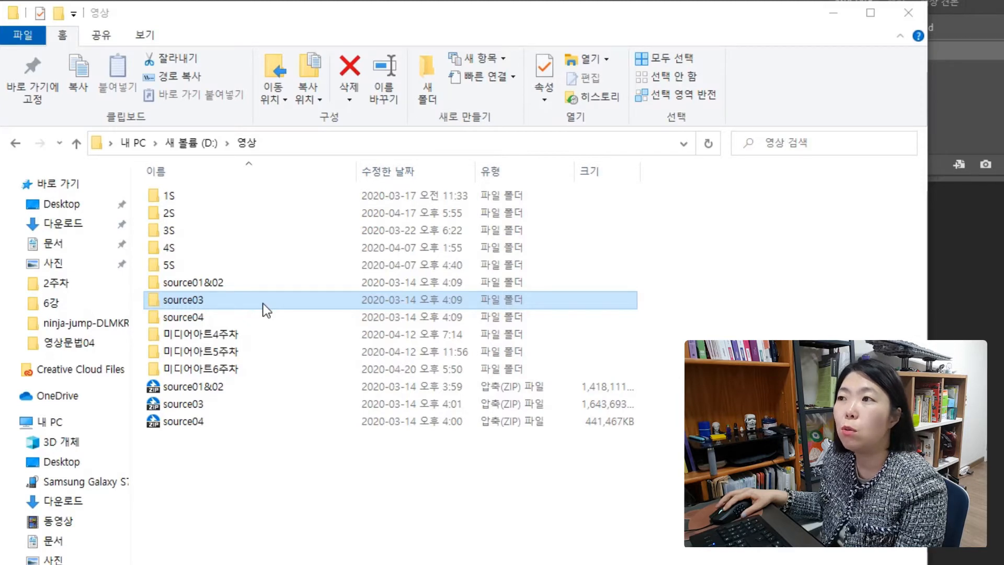
Step: Open the Section 04 folder inside source03, Chapter 06
double_click(263, 304)
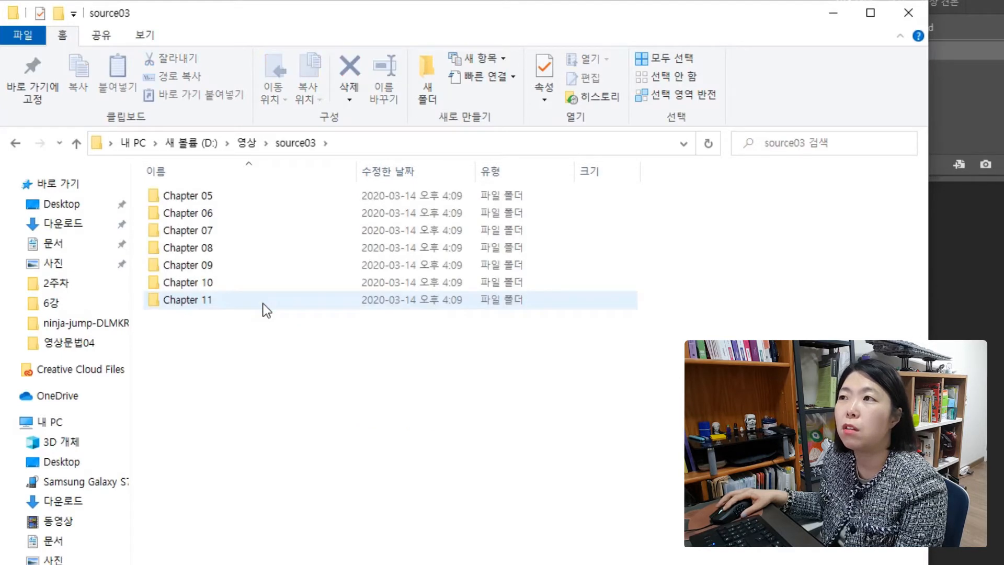
double_click(266, 212)
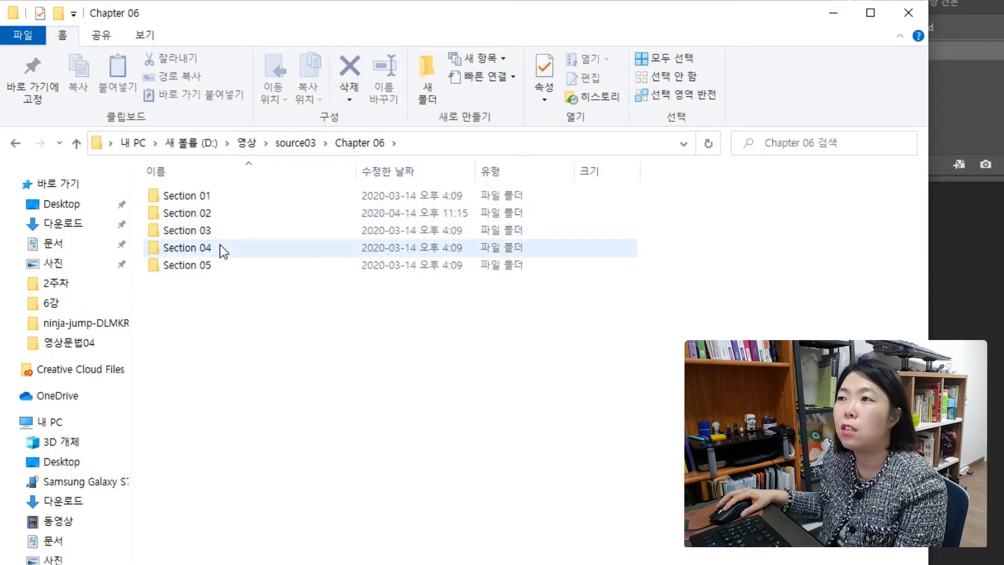
click(219, 246)
mouse_move(234, 246)
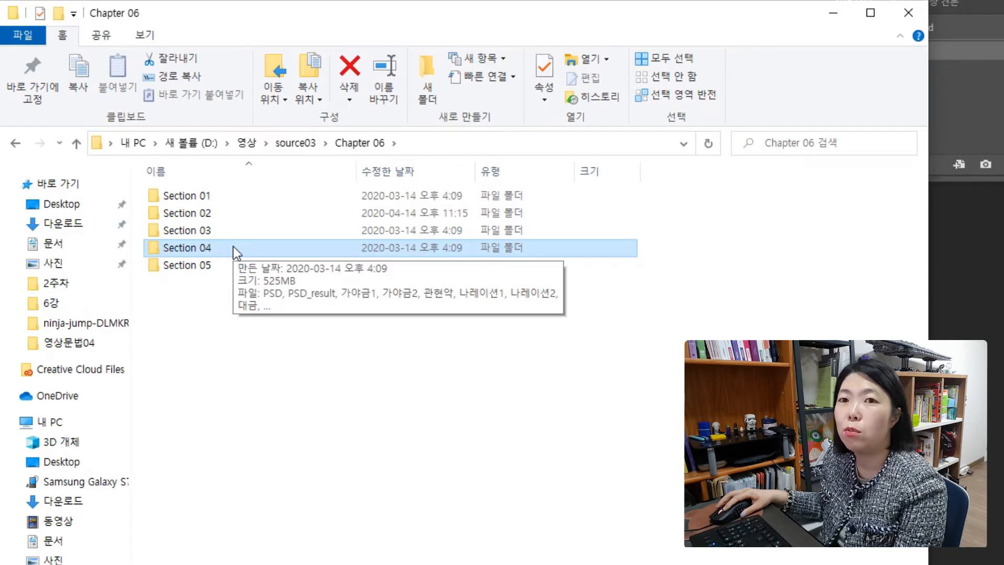
double_click(233, 246)
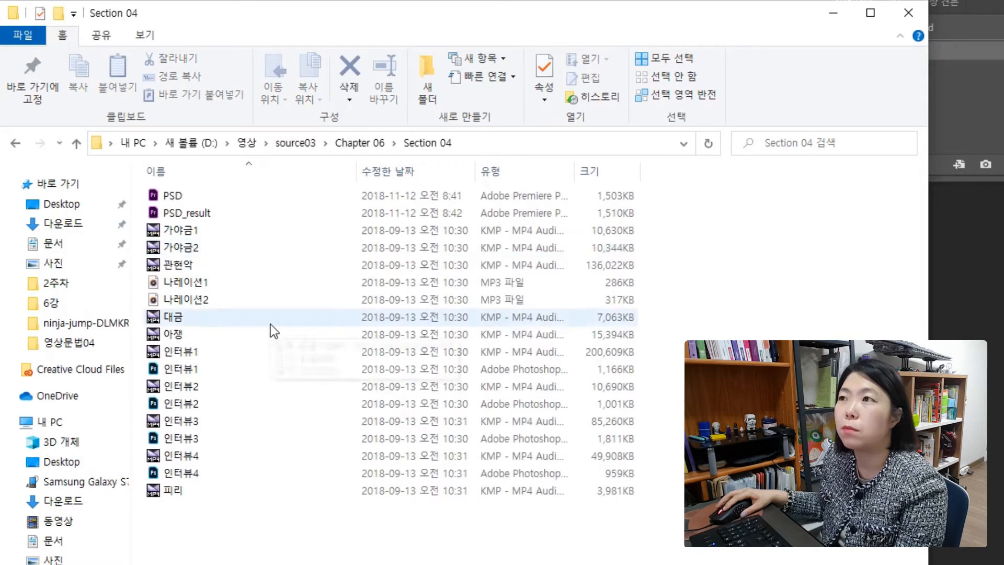
Step: Look over the four interview Photoshop files in Section 04 and open 인터뷰1.psd in Photoshop
mouse_move(271, 324)
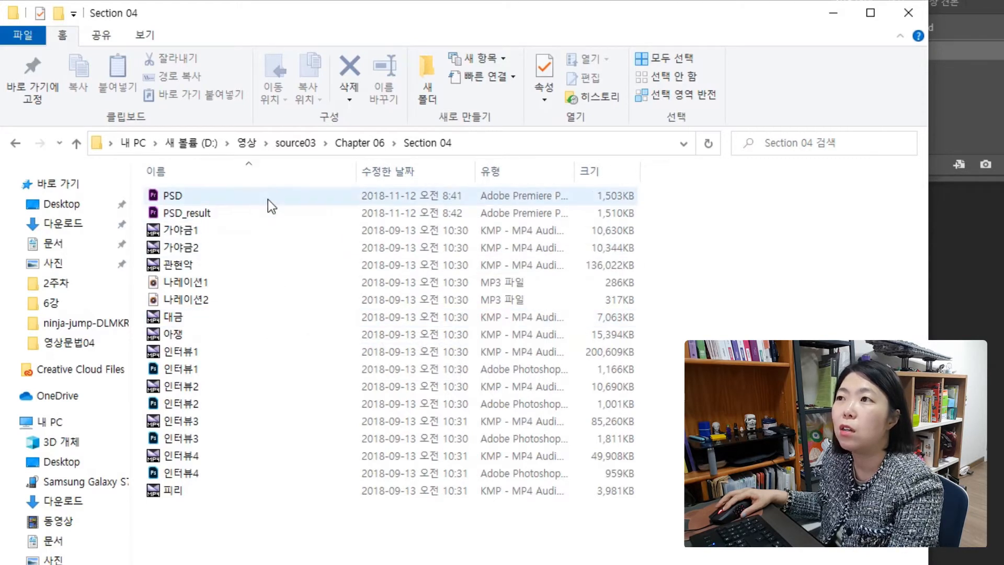
mouse_move(268, 199)
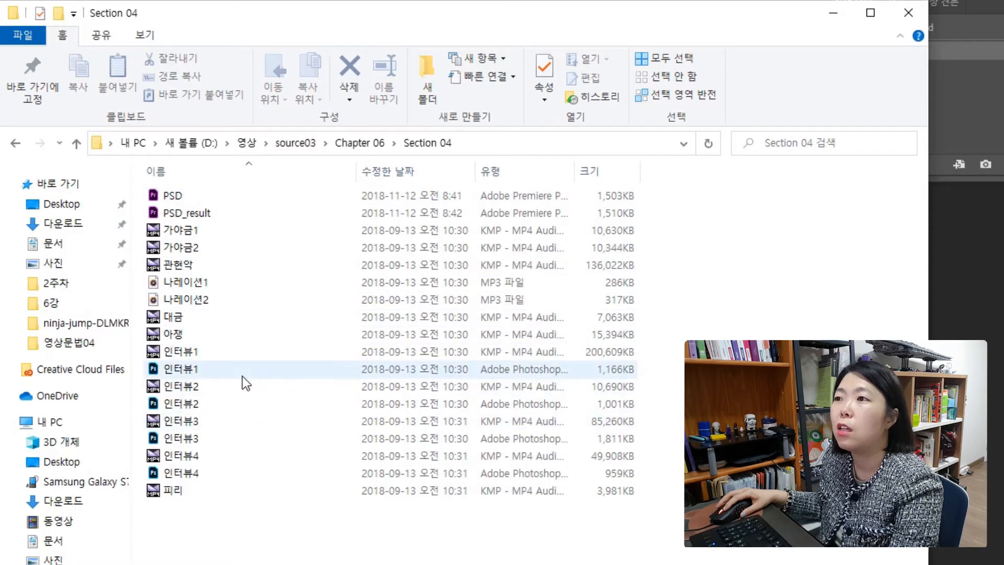
mouse_move(242, 375)
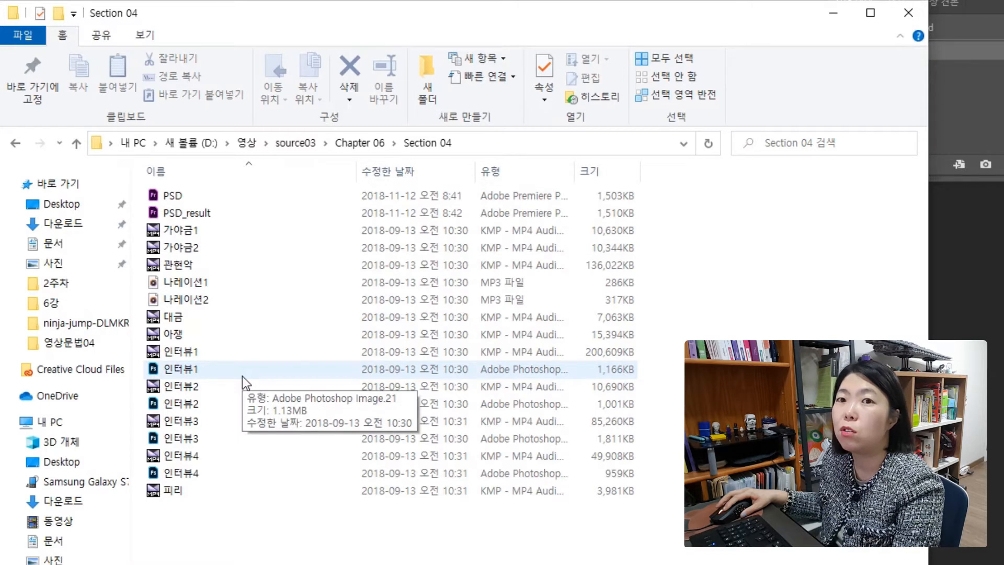
click(243, 376)
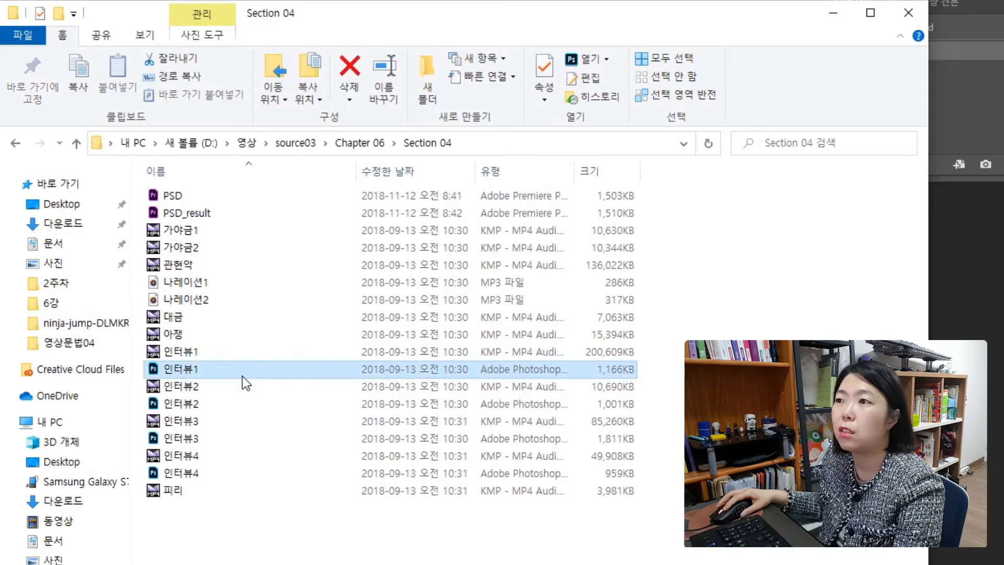
click(237, 408)
click(234, 442)
click(233, 475)
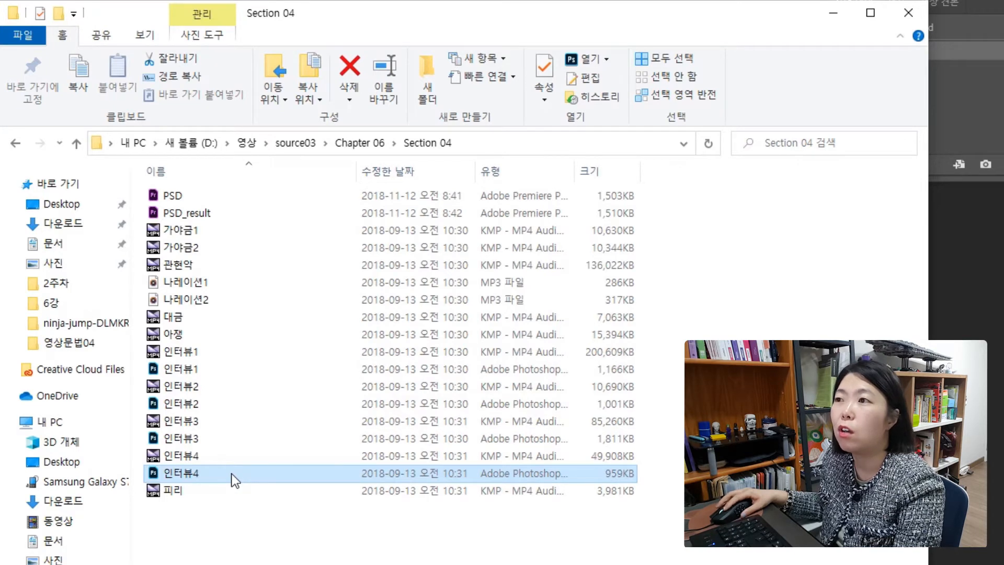
click(223, 369)
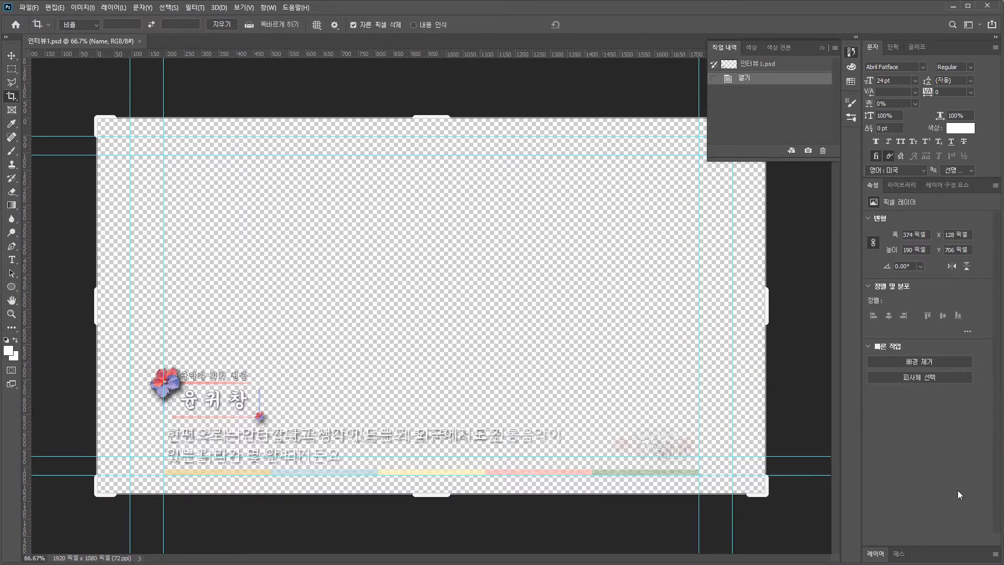
Step: Expand the collapsed layer list and enlarge it upward to give the layers more room
click(875, 556)
click(875, 556)
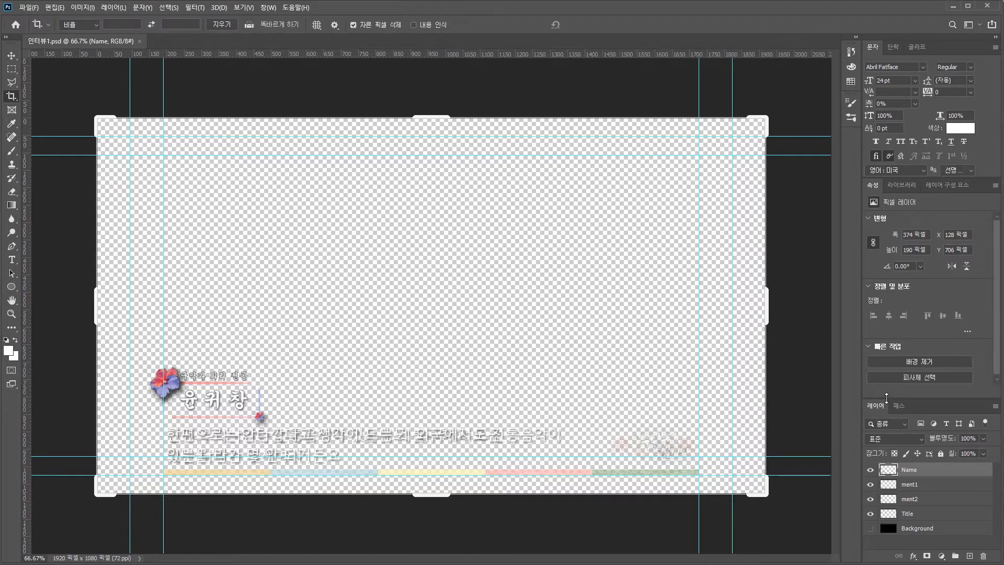
drag(886, 397, 892, 294)
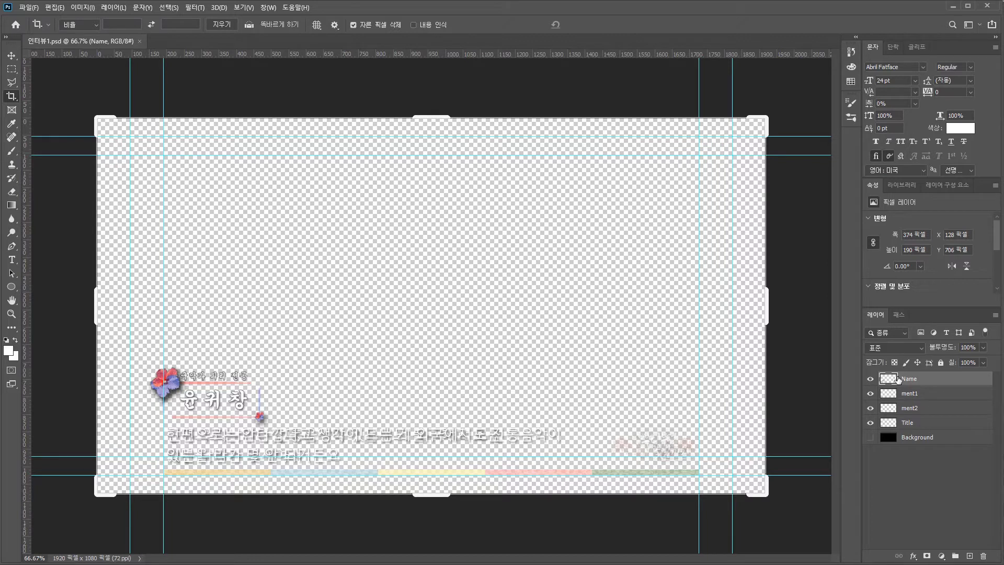
Step: Isolate the Title layer by hiding the ment2, ment1 and Name layers and showing the black Background layer
click(916, 441)
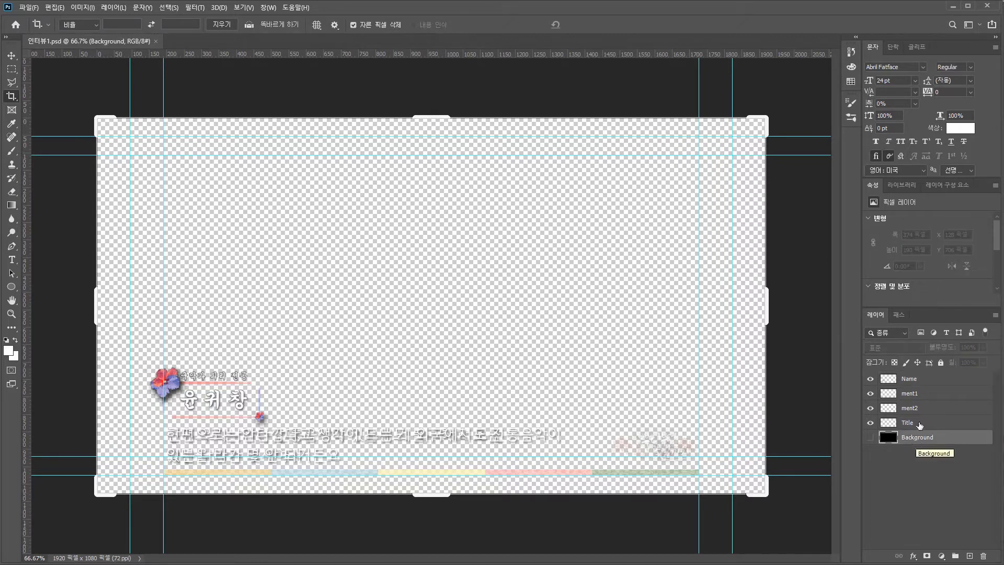
click(919, 426)
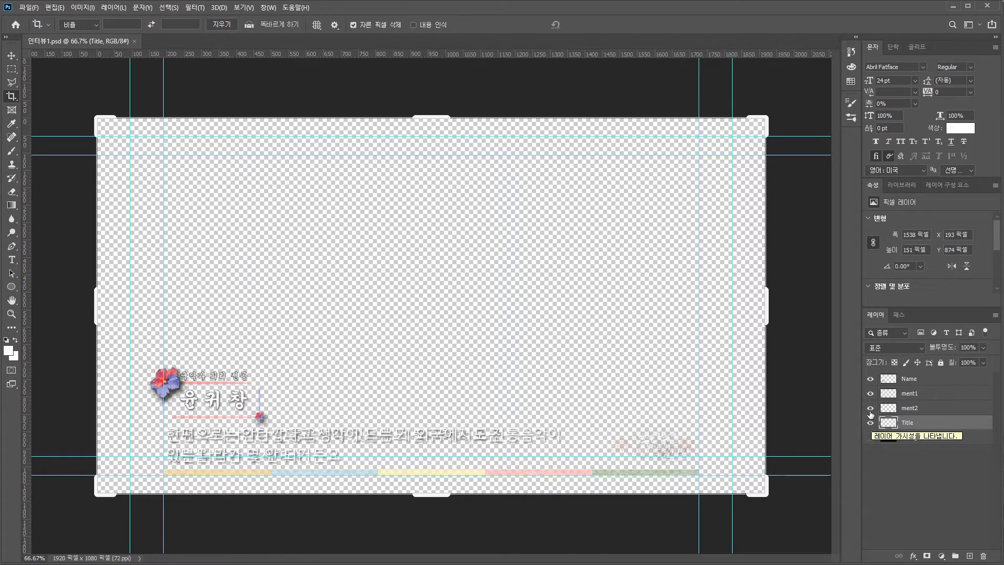
click(871, 407)
click(871, 393)
click(871, 379)
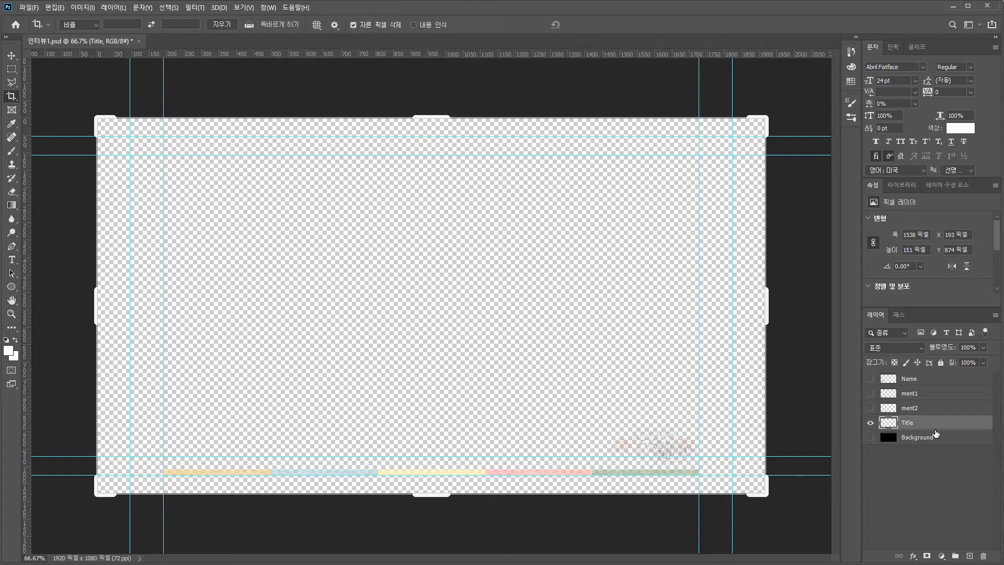
click(869, 438)
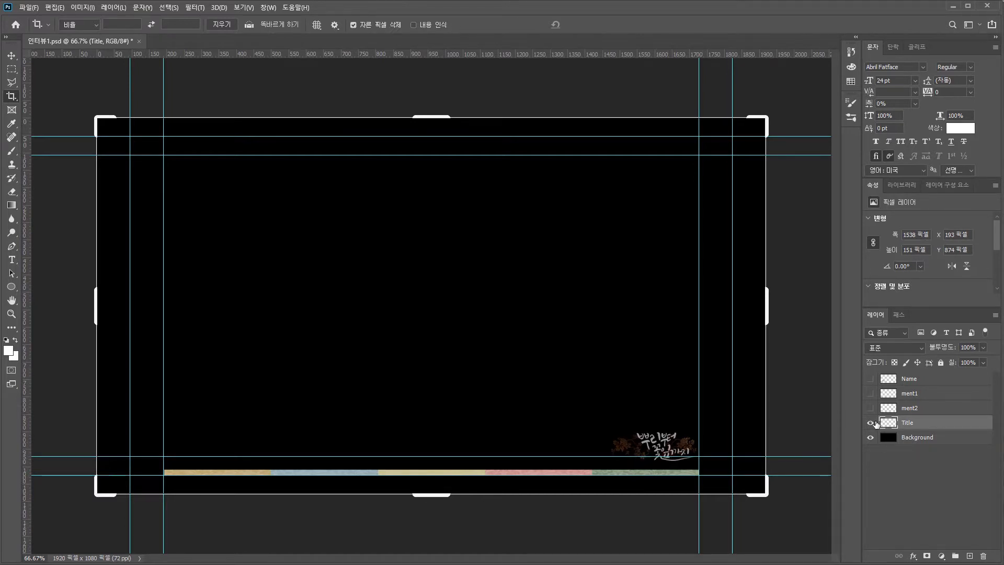
Step: Preview the ment2 and ment1 caption layers over the black background, then hide both again
click(870, 408)
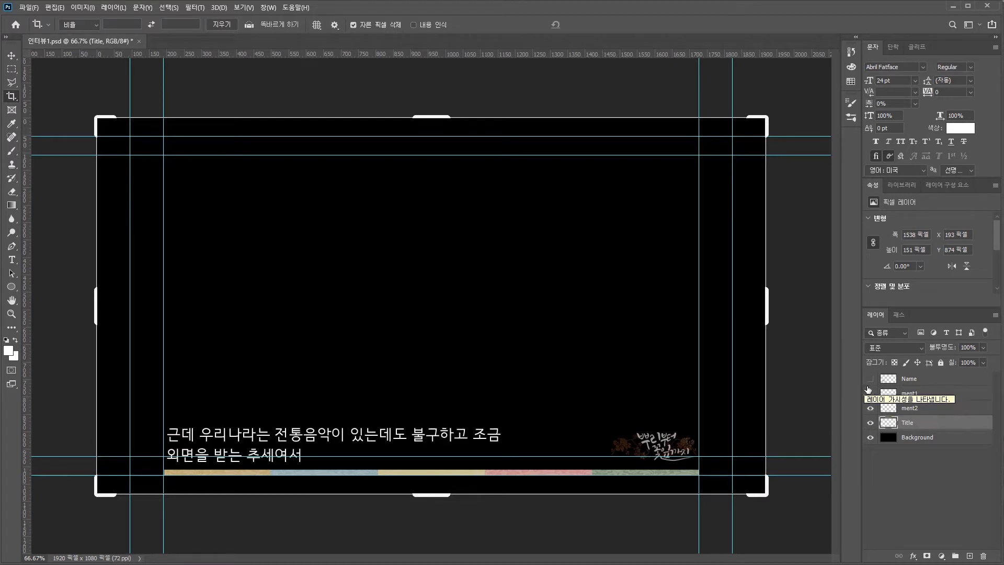
click(870, 394)
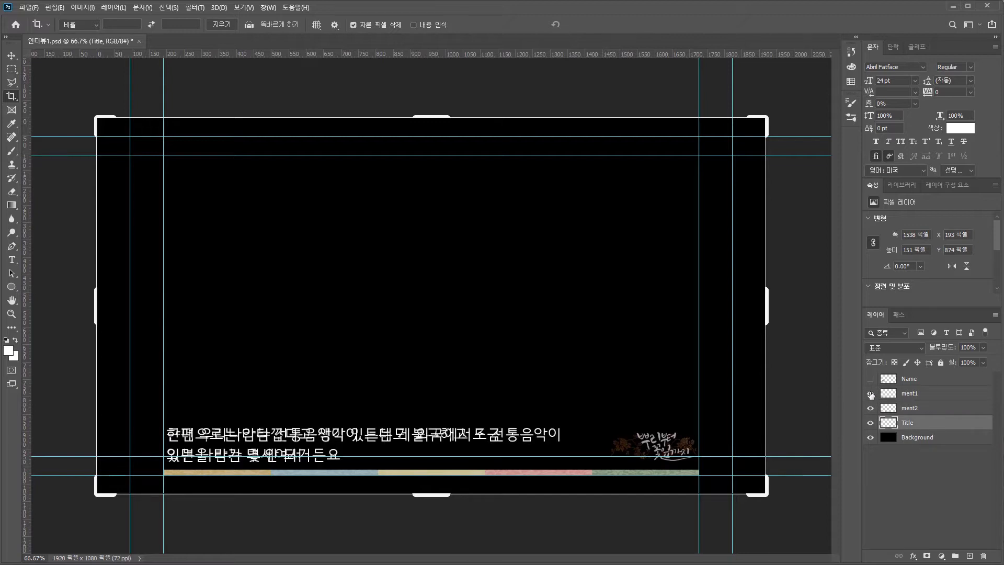
click(870, 394)
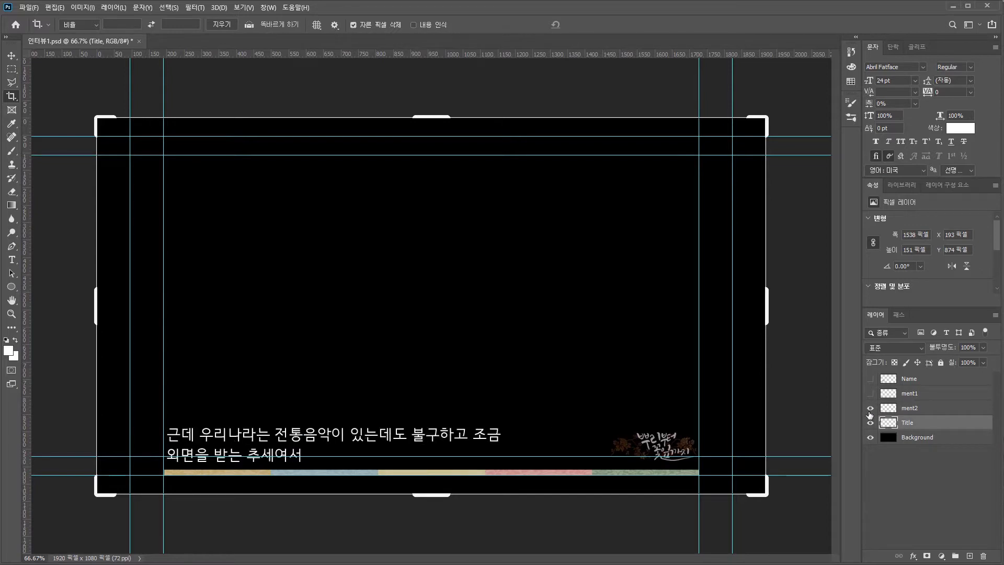
click(870, 412)
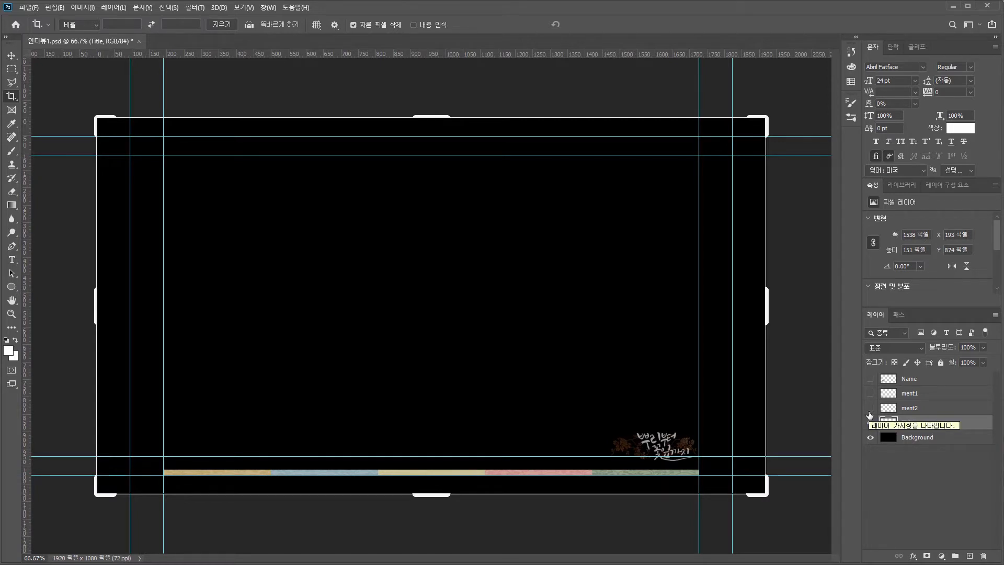
Step: Show and select the Name layer, show ment1 and ment2 again, and hide the Background layer
click(870, 379)
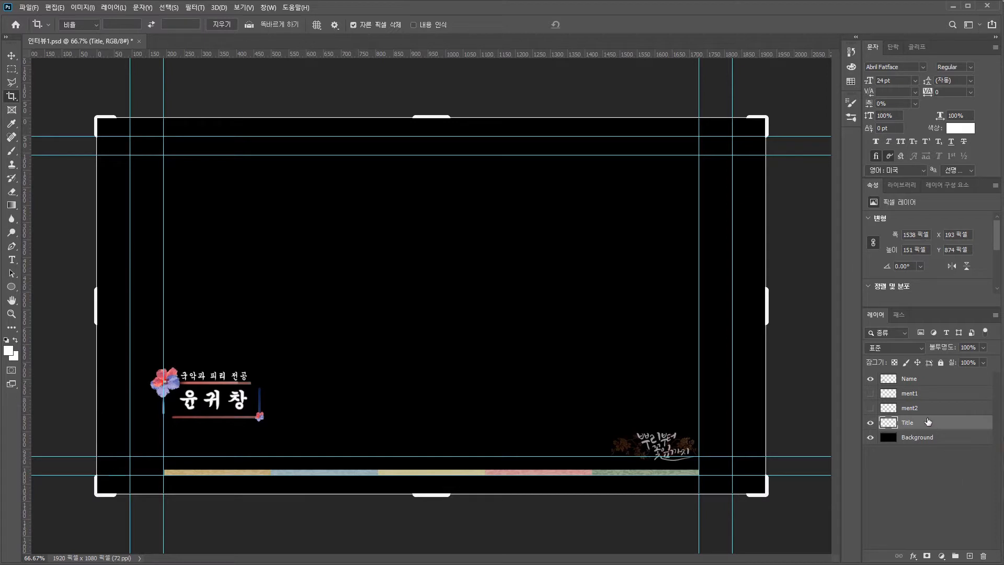
click(905, 379)
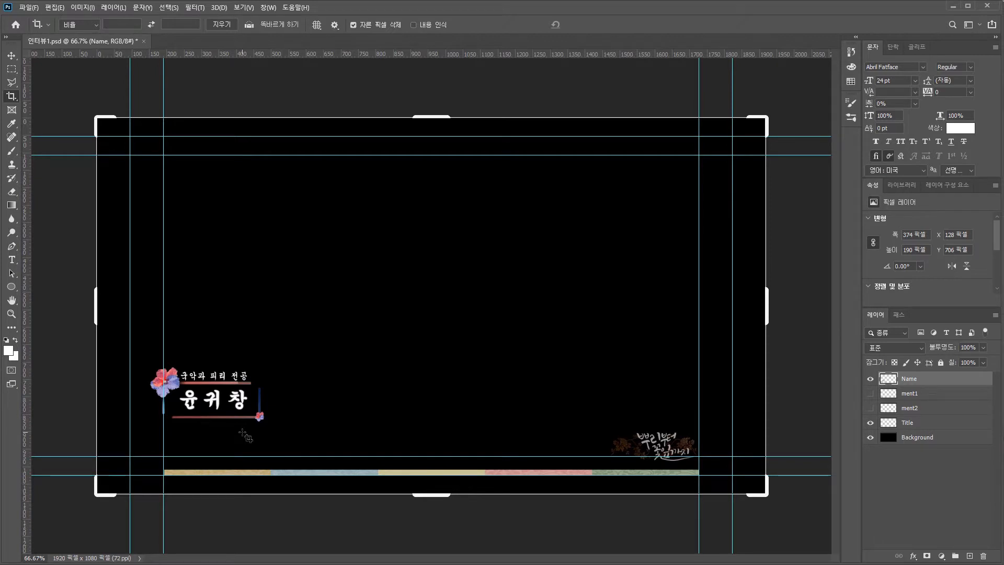
click(870, 393)
click(870, 410)
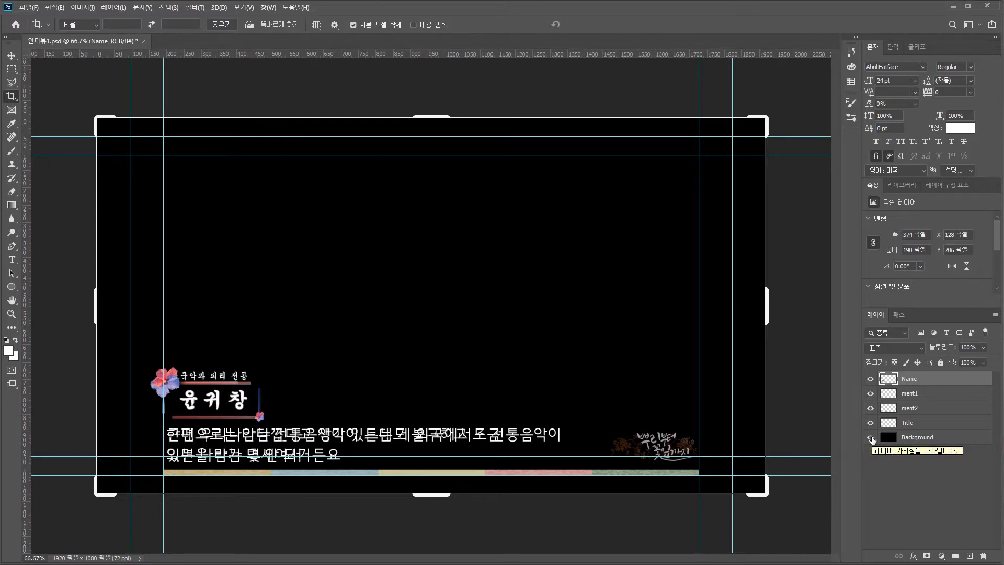
click(871, 438)
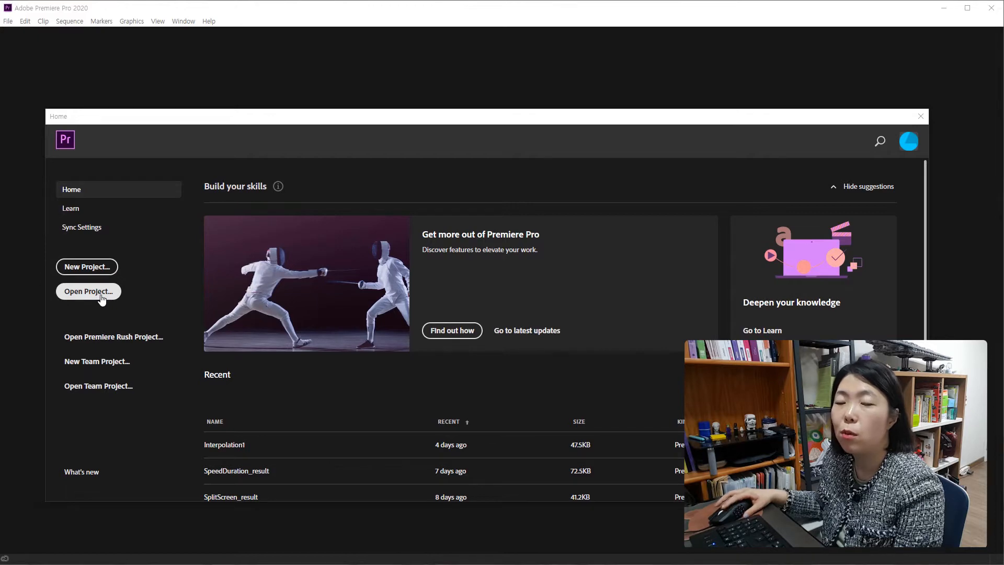
Step: Switch to Premiere Pro and open the PSD project from D:\영상\source03\Chapter 06\Section 04
click(101, 296)
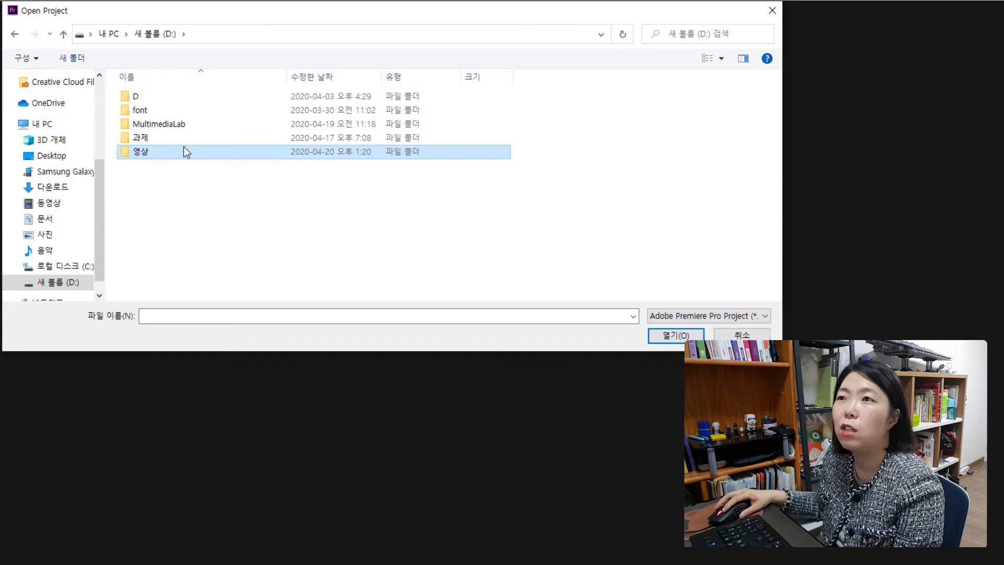
double_click(183, 149)
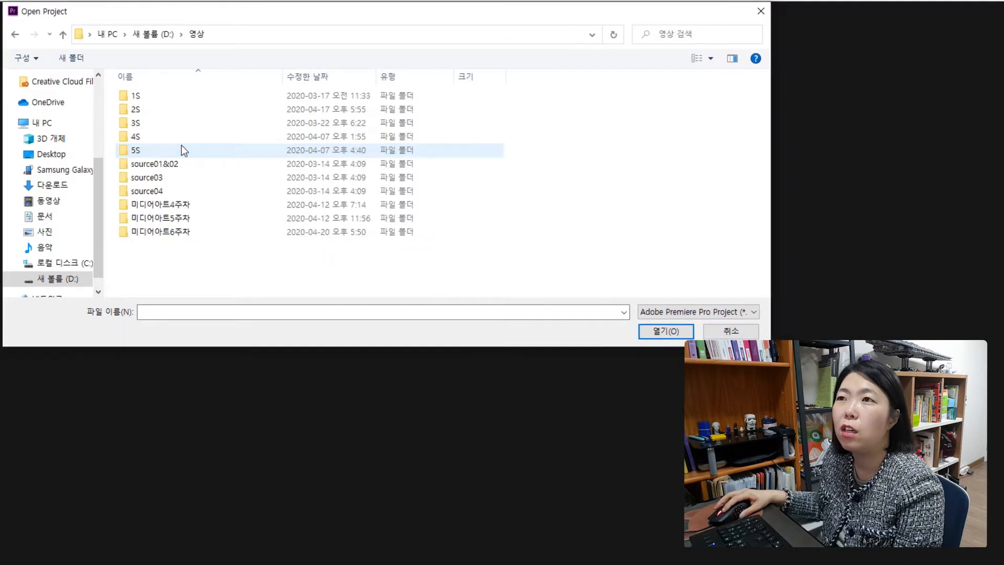
double_click(197, 183)
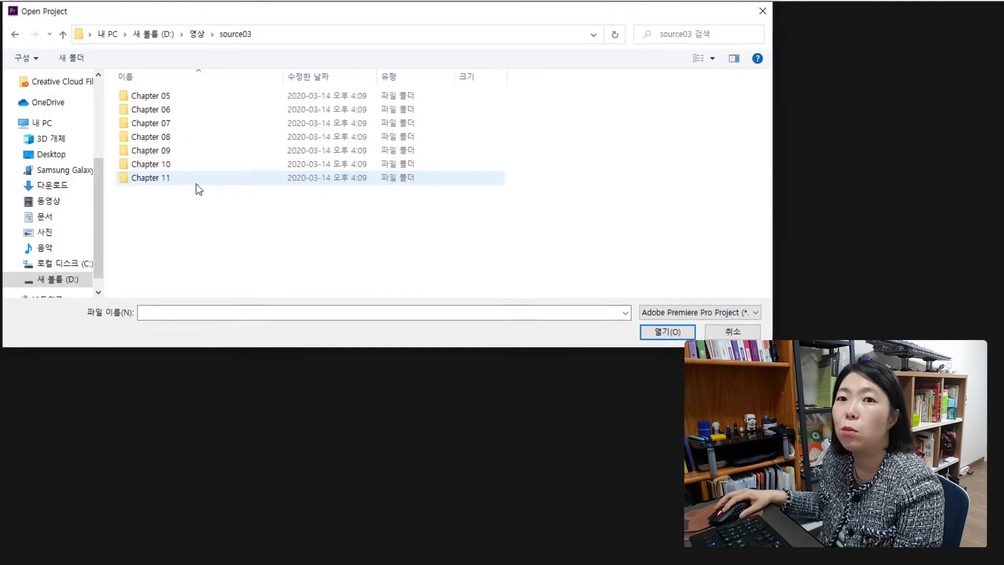
click(196, 109)
double_click(196, 109)
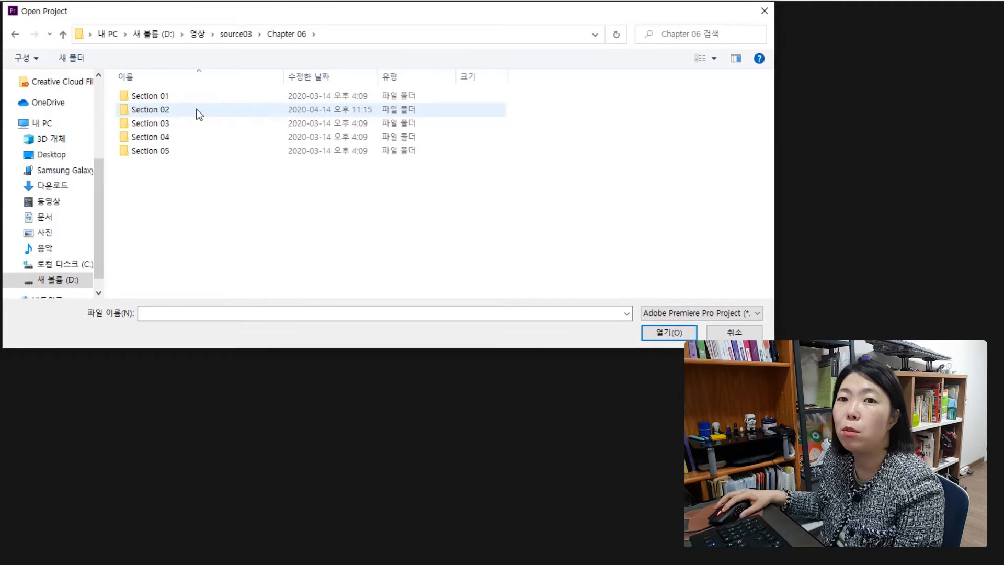
double_click(197, 140)
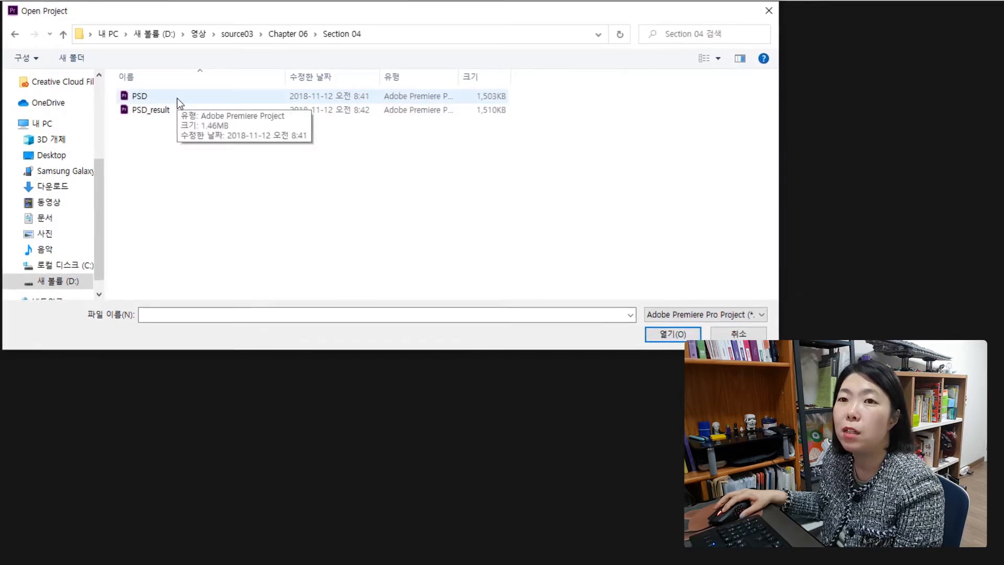
click(177, 98)
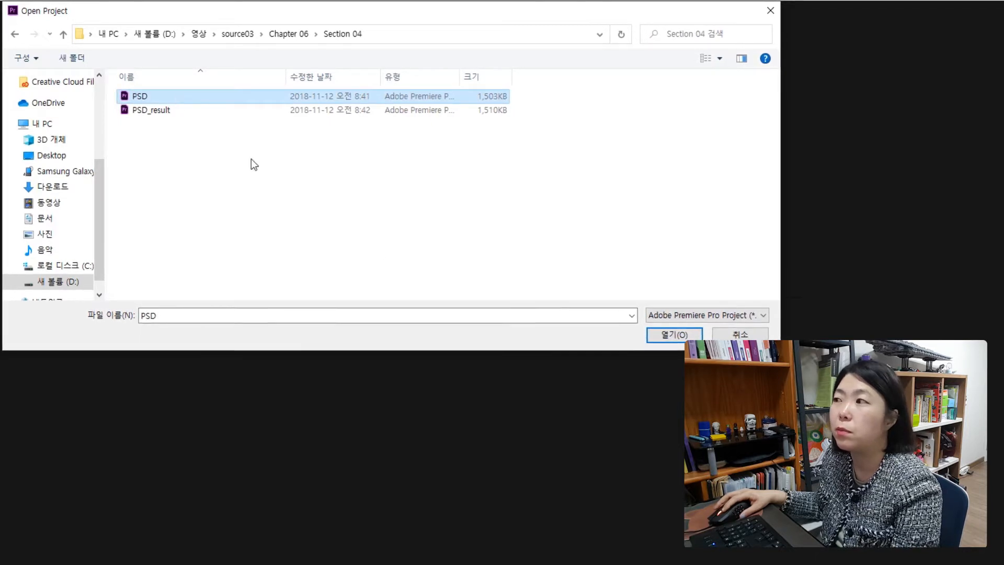
click(700, 335)
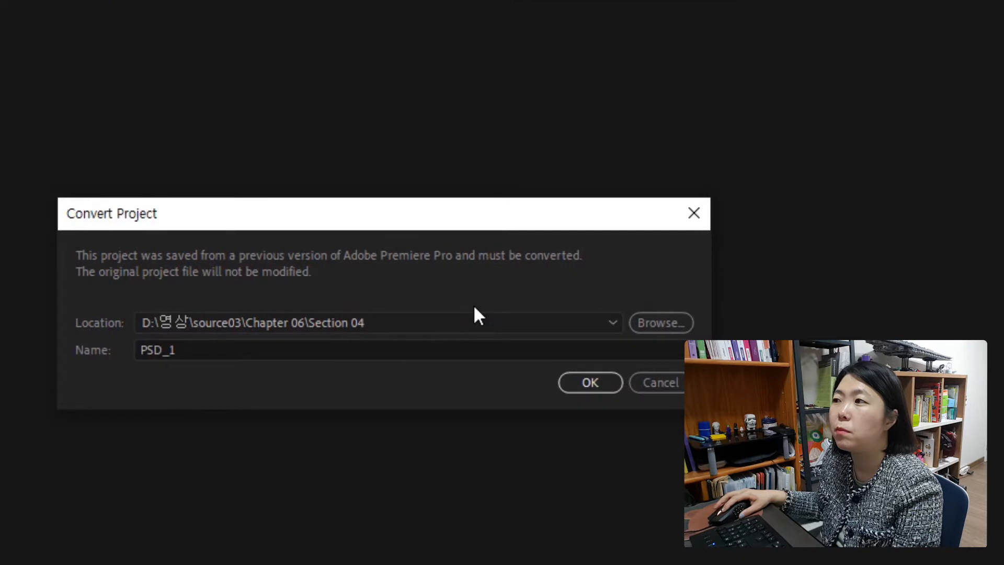
Step: Convert the project under the name PSD, overwriting the existing project file
click(239, 351)
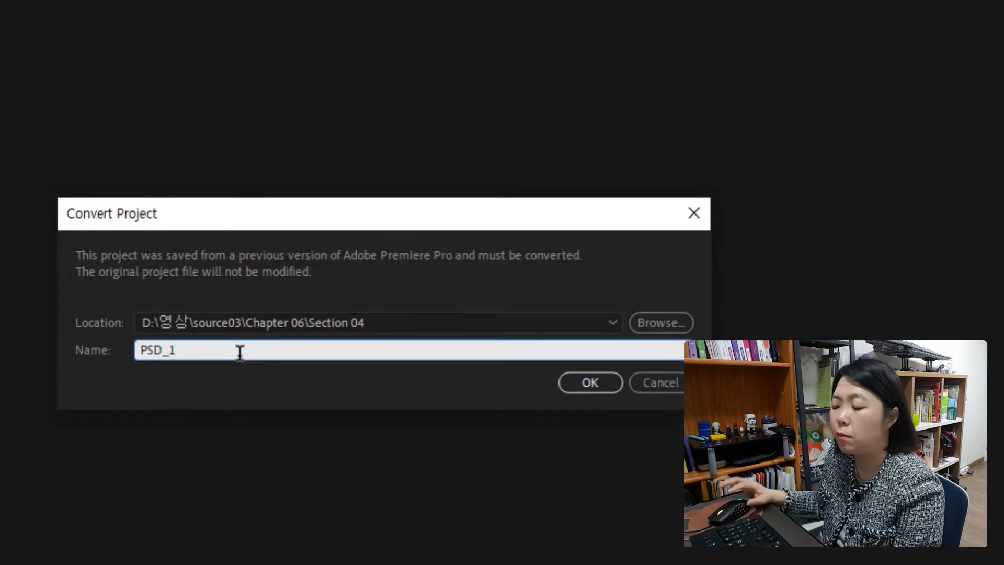
key(BackSpace)
key(BackSpace)
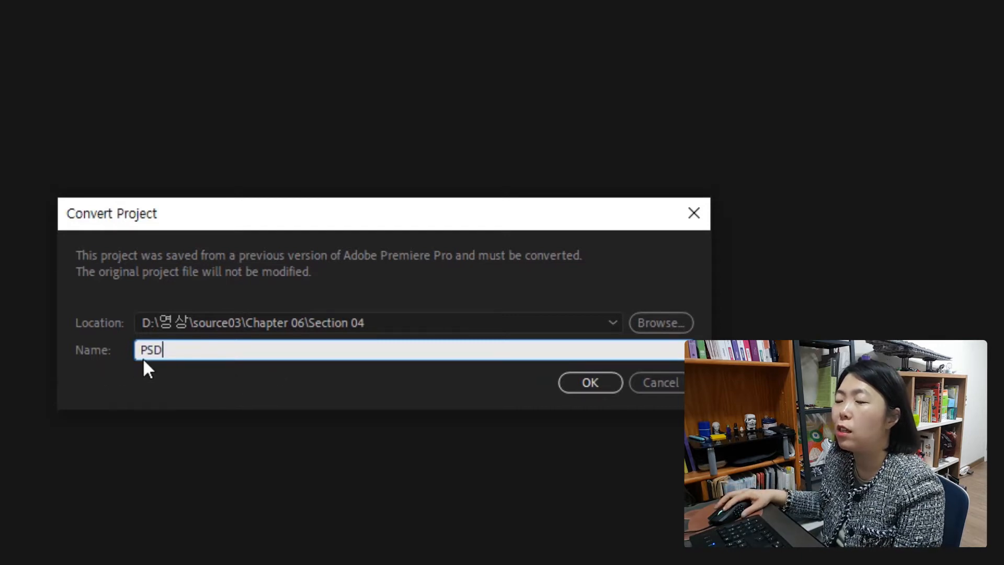
click(589, 384)
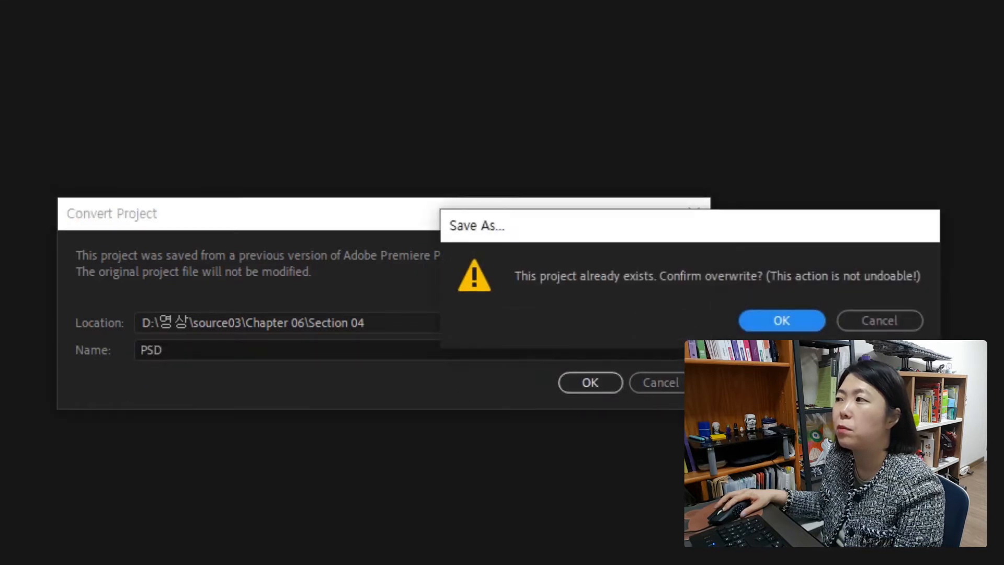
click(811, 330)
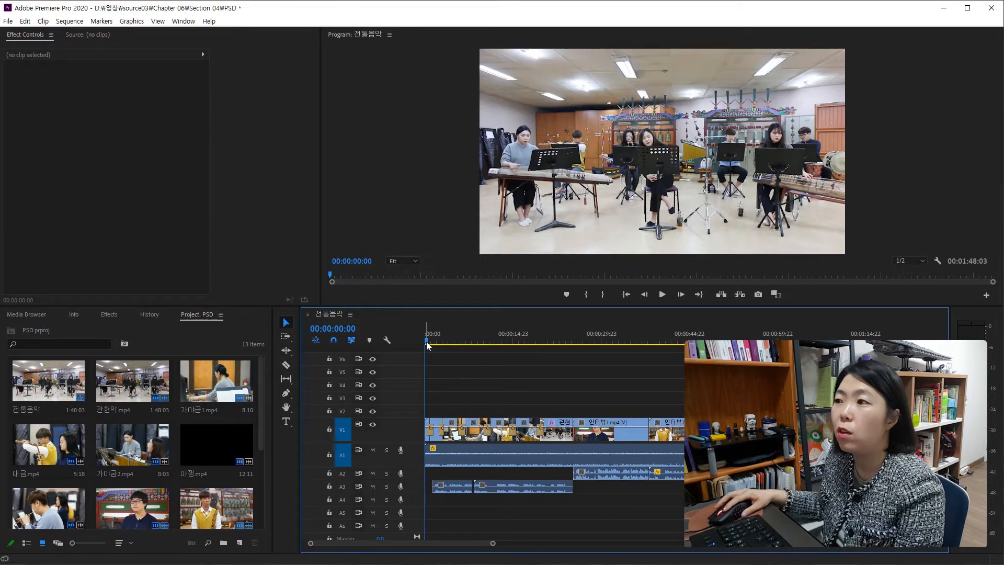
Step: Play the 전통음악 sequence from the start through the interviews, stop at 00:01:04:14, and enlarge the Program monitor
click(662, 294)
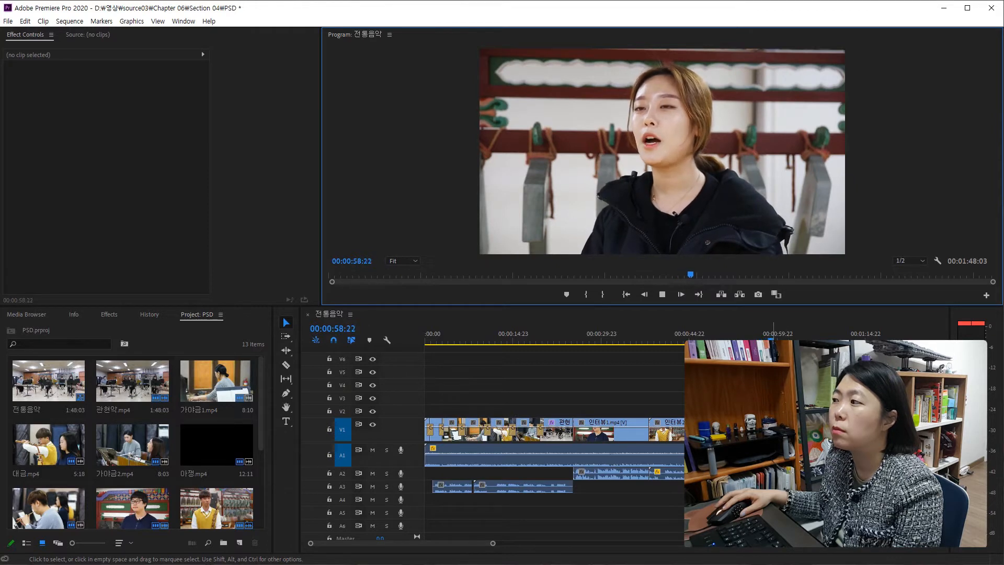
click(665, 297)
click(663, 295)
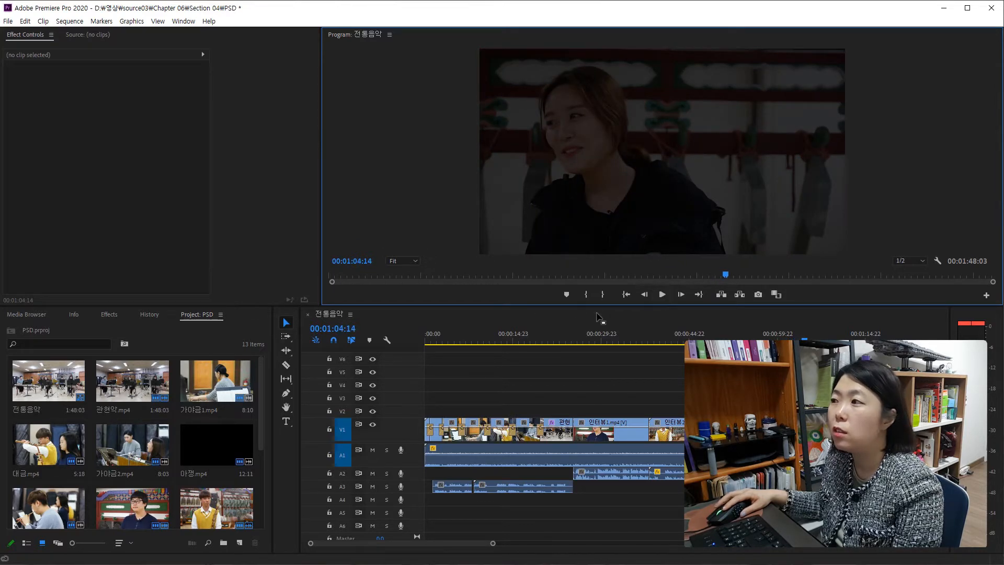
drag(569, 306, 568, 330)
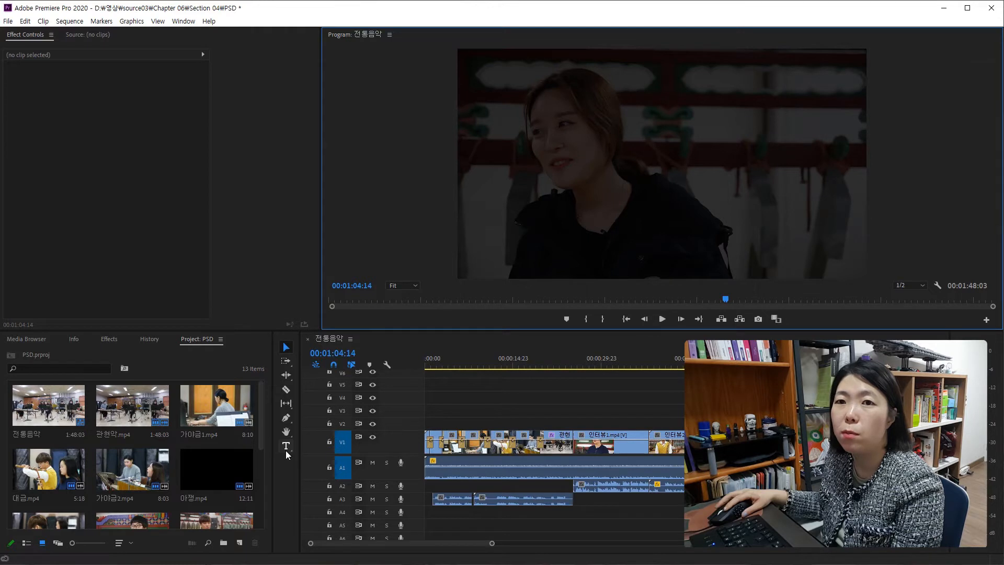
Step: Start importing media into the project and browse to D:\영상\source03\Chapter 06\Section 04
click(259, 437)
drag(258, 437, 260, 523)
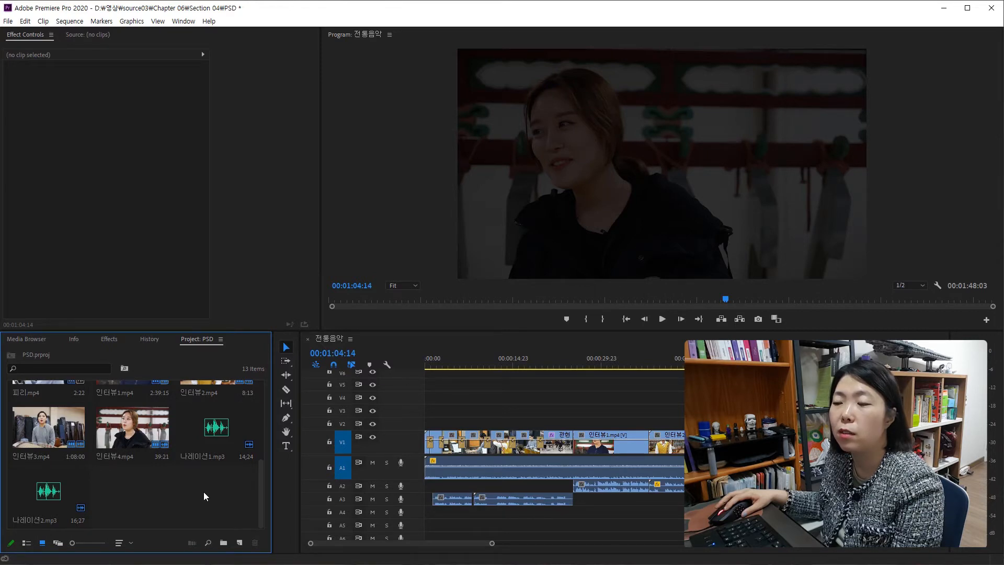
double_click(203, 492)
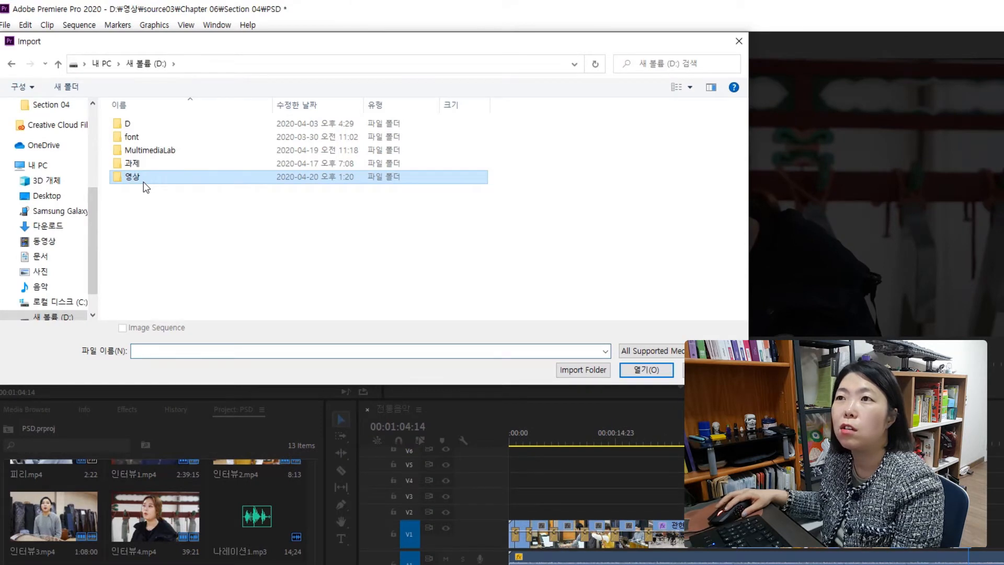
double_click(143, 181)
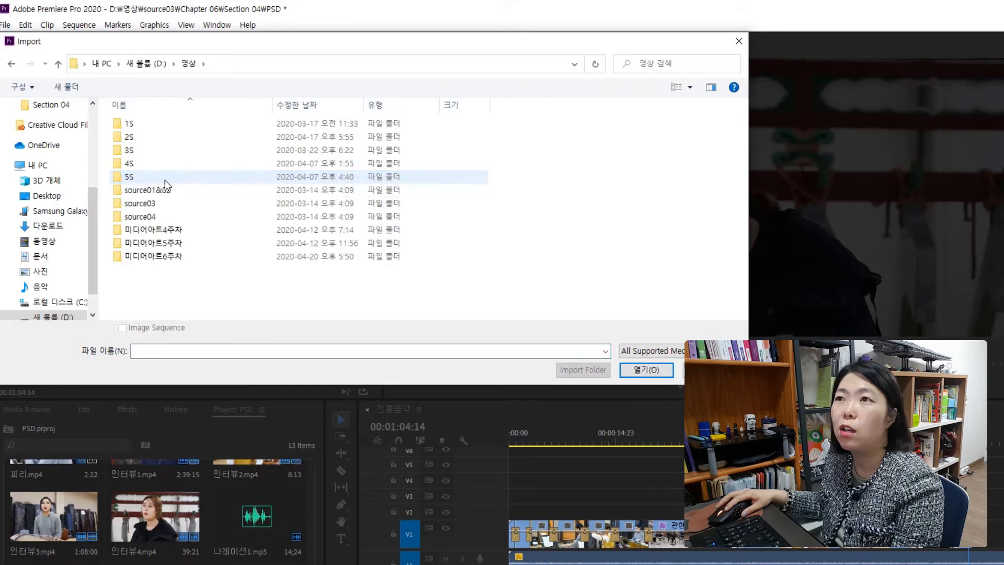
double_click(194, 207)
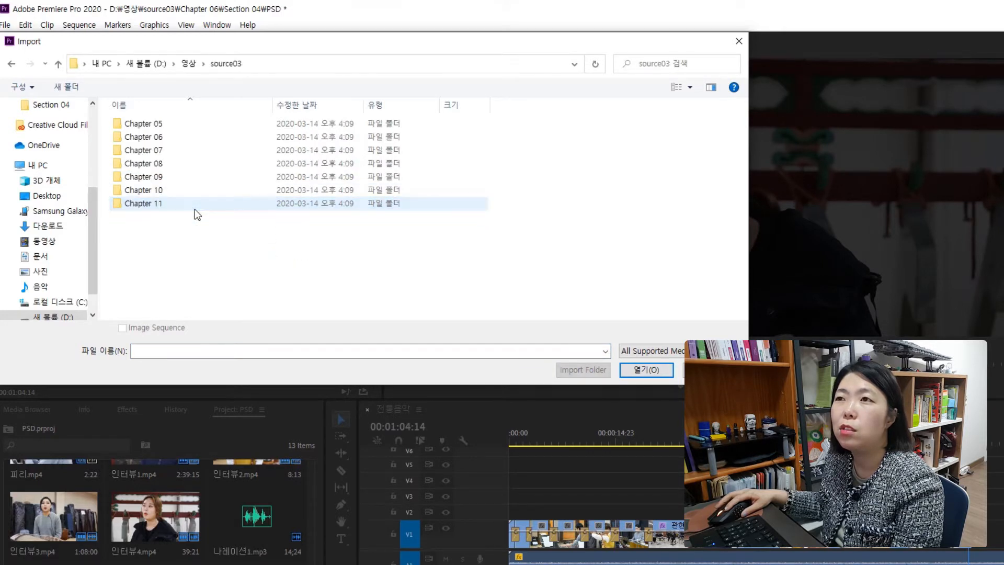
double_click(197, 136)
click(193, 162)
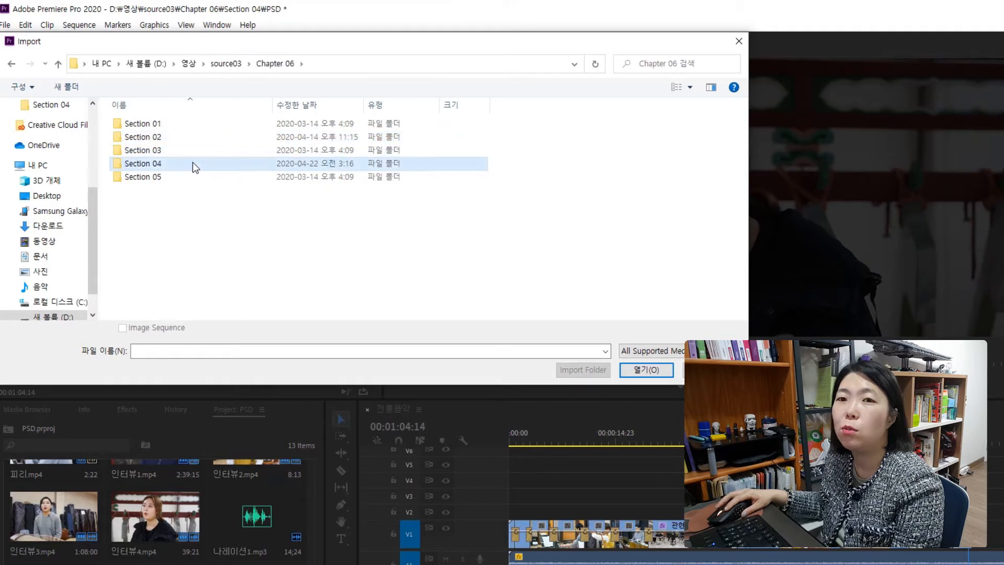
double_click(192, 162)
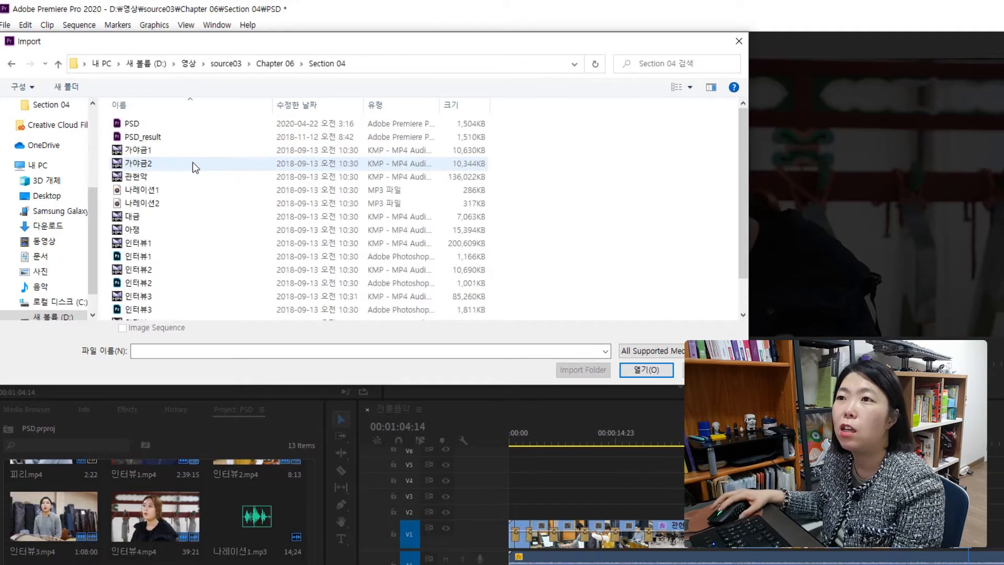
Step: Choose the Photoshop files 인터뷰1, 인터뷰2, 인터뷰3 and 인터뷰4 together and open them for import
click(186, 257)
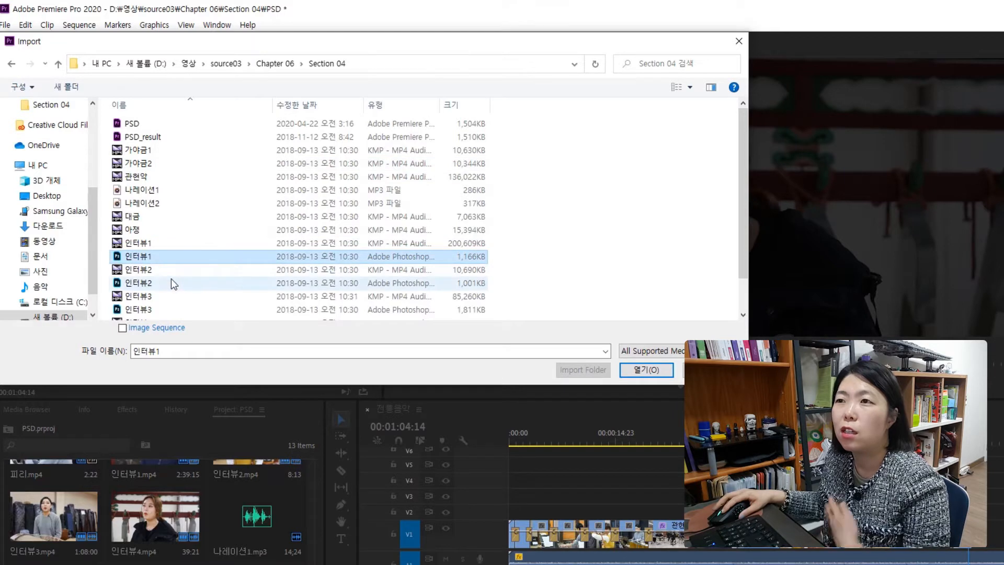
ctrl+click(171, 279)
scroll(171, 279, down, 1)
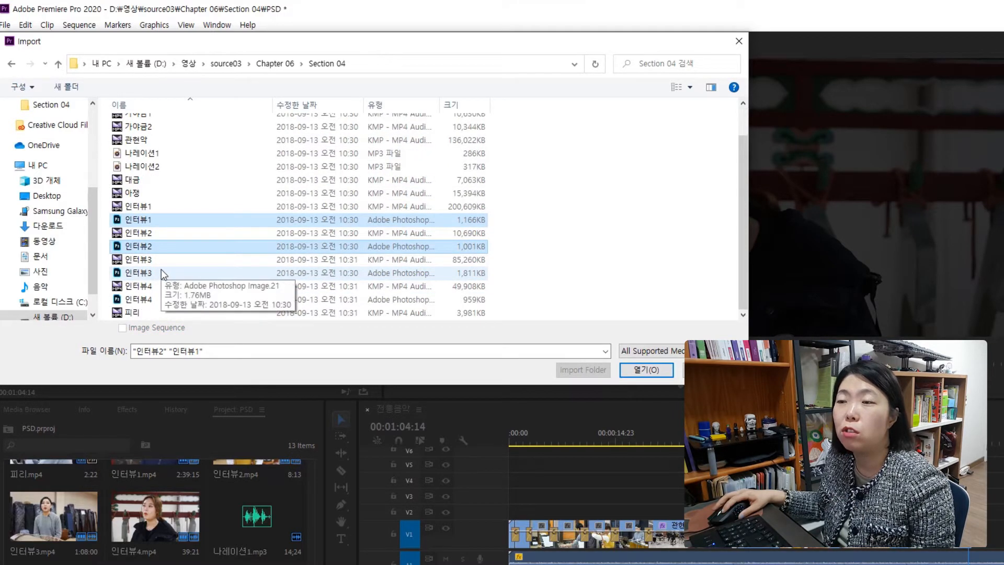
ctrl+click(160, 273)
ctrl+click(157, 303)
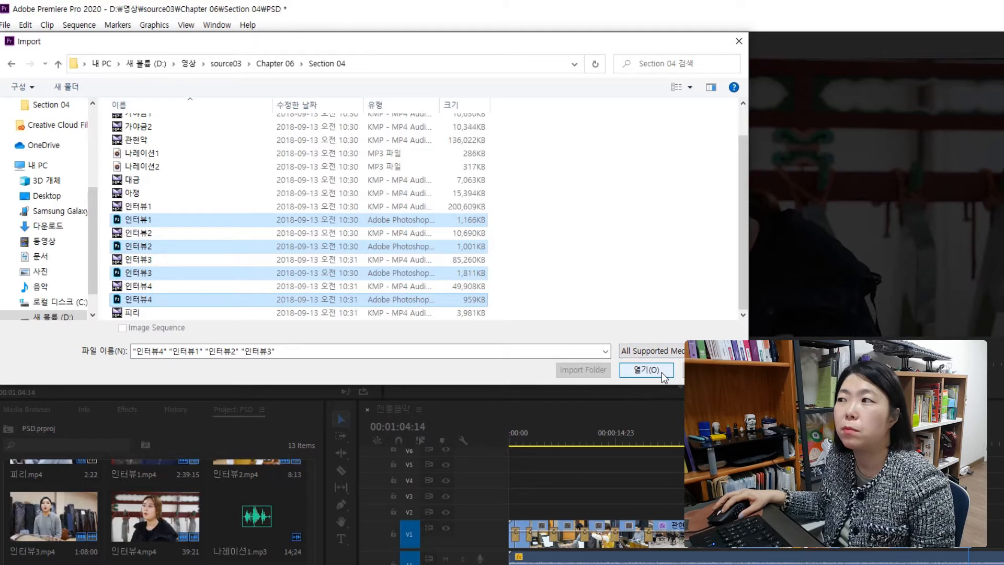
click(646, 370)
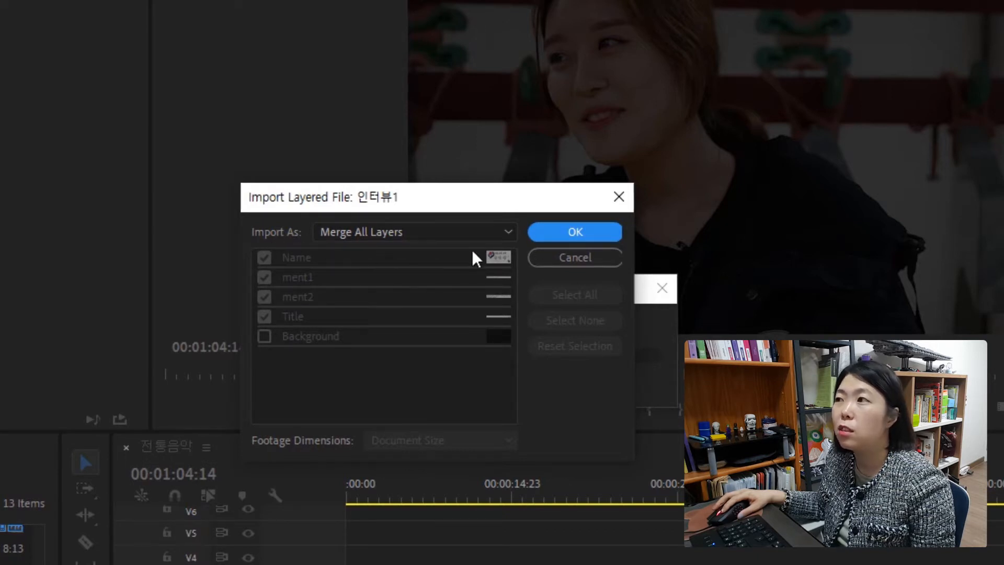
Step: Try the Individual Layers and Sequence import options for 인터뷰1, and return to Merge All Layers
click(509, 233)
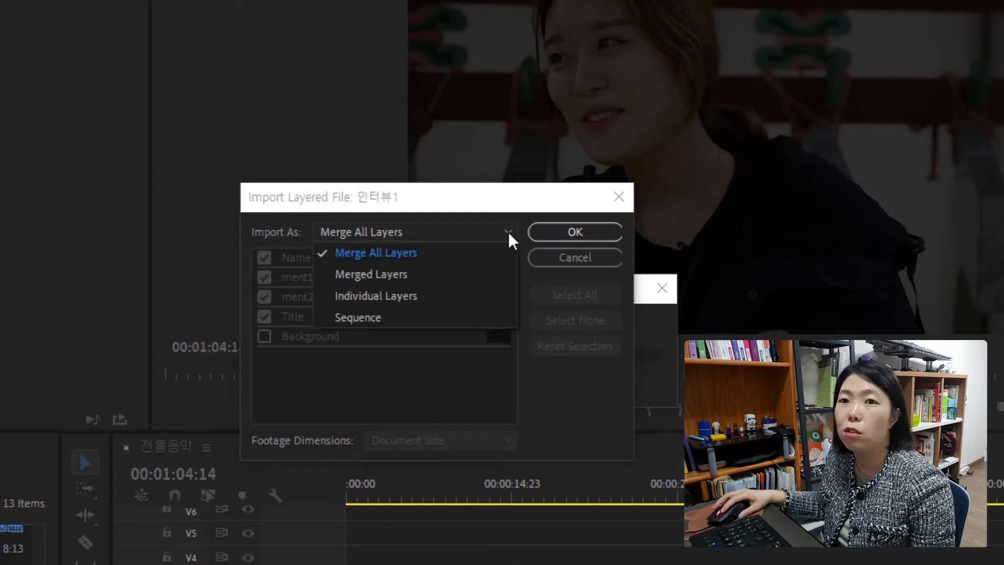
click(412, 302)
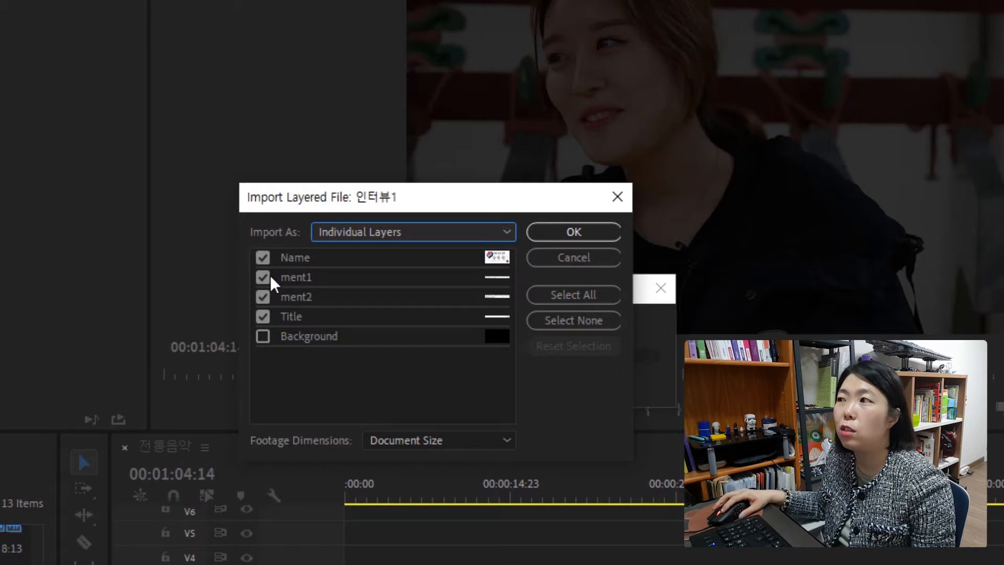
click(511, 230)
click(380, 319)
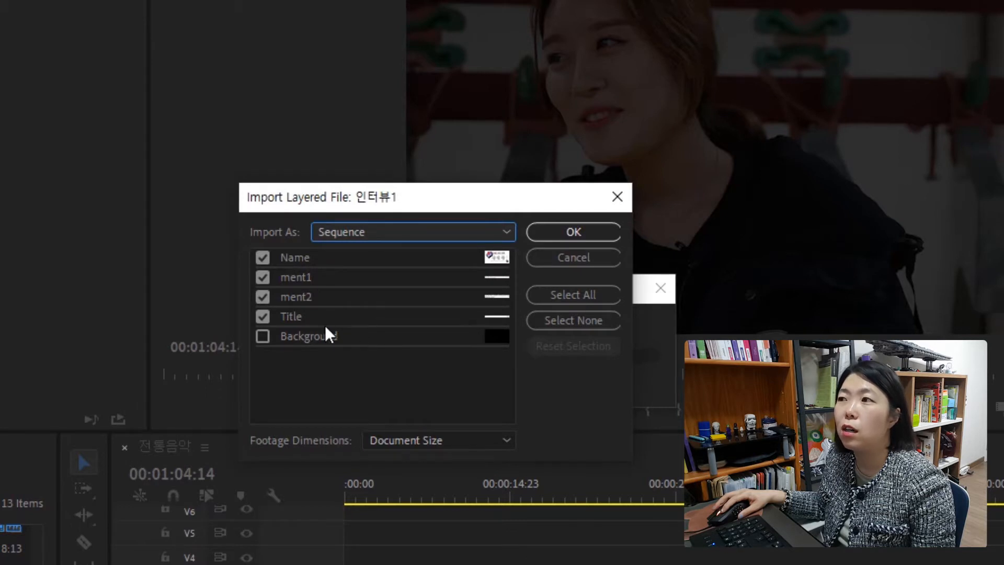
click(506, 234)
click(472, 253)
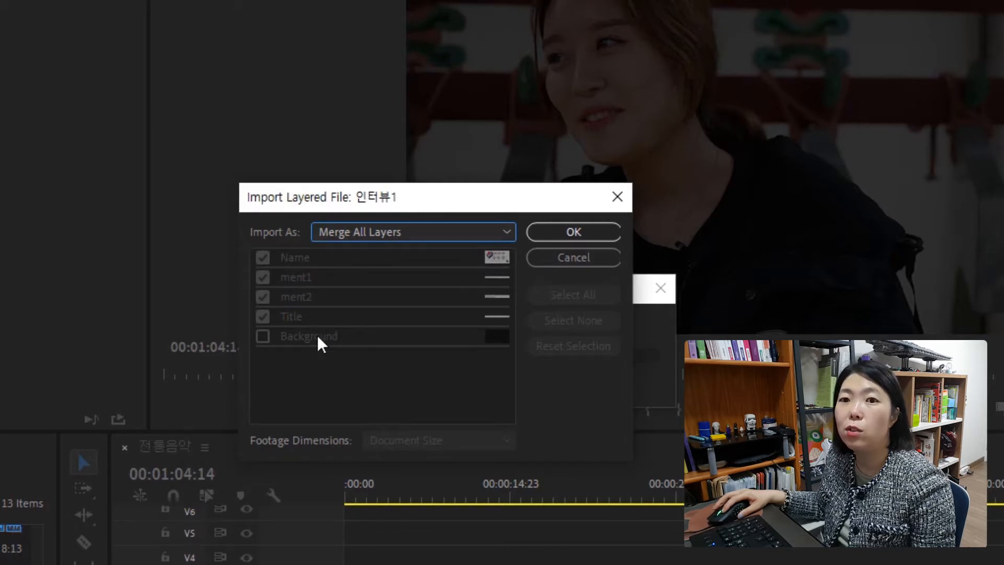
Step: Import 인터뷰1 as Merged Layers with only the Name and ment1 layers included
click(498, 230)
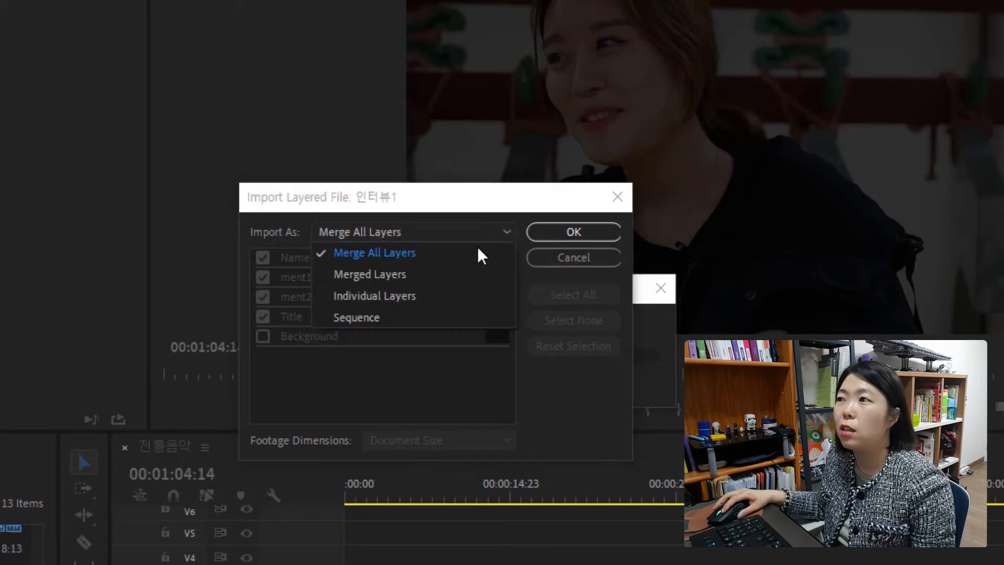
click(431, 281)
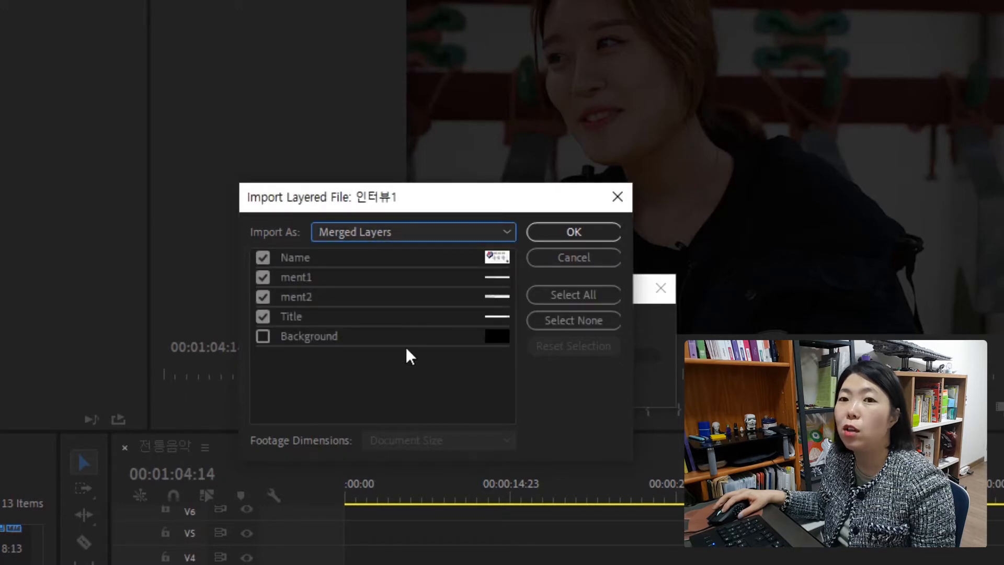
click(262, 256)
click(263, 277)
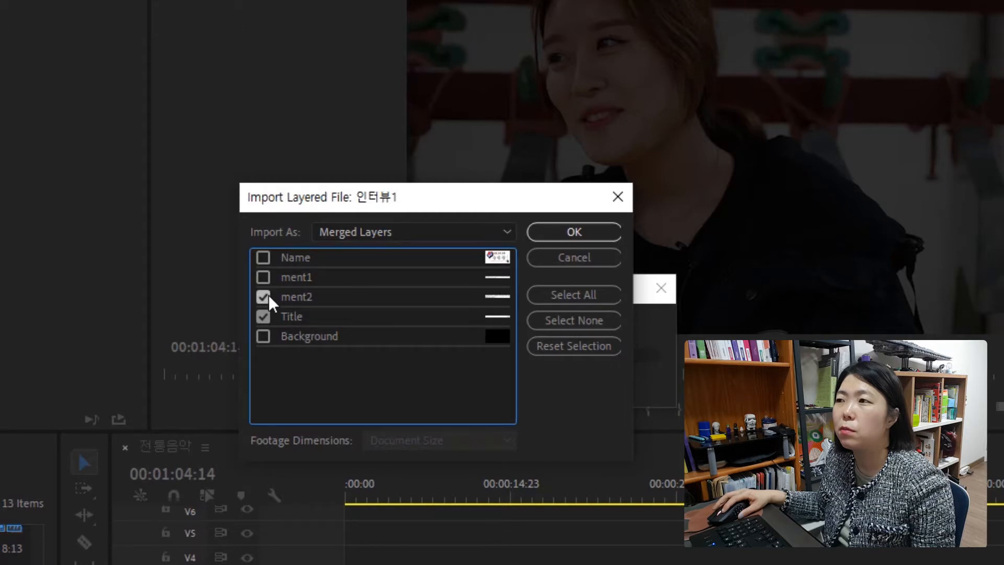
click(266, 297)
click(263, 318)
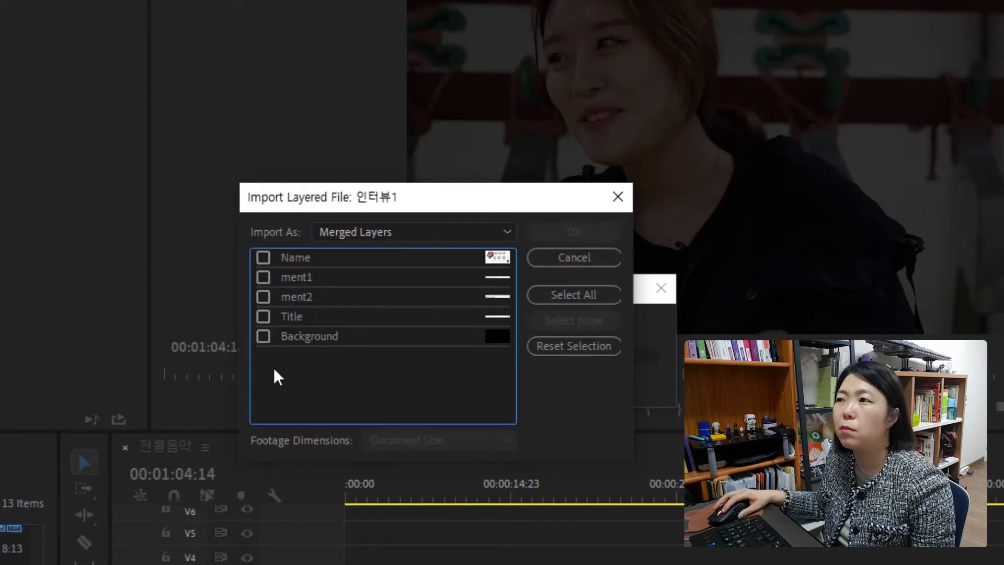
click(263, 259)
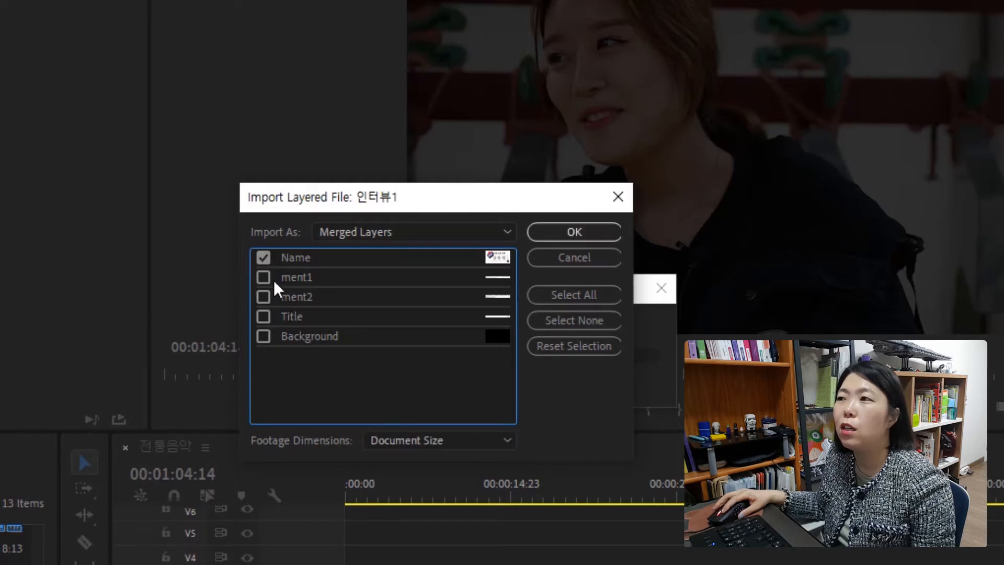
click(264, 277)
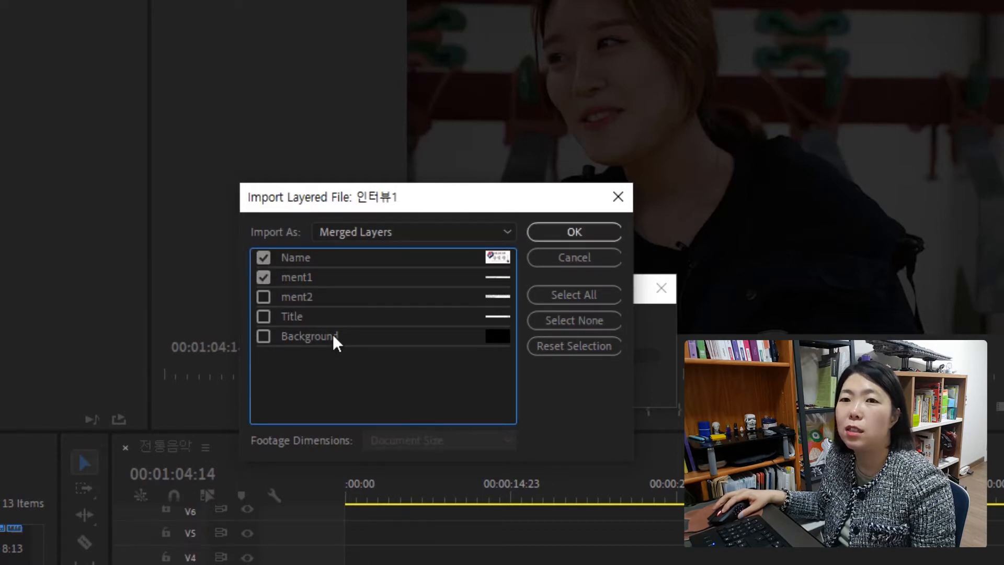
click(617, 226)
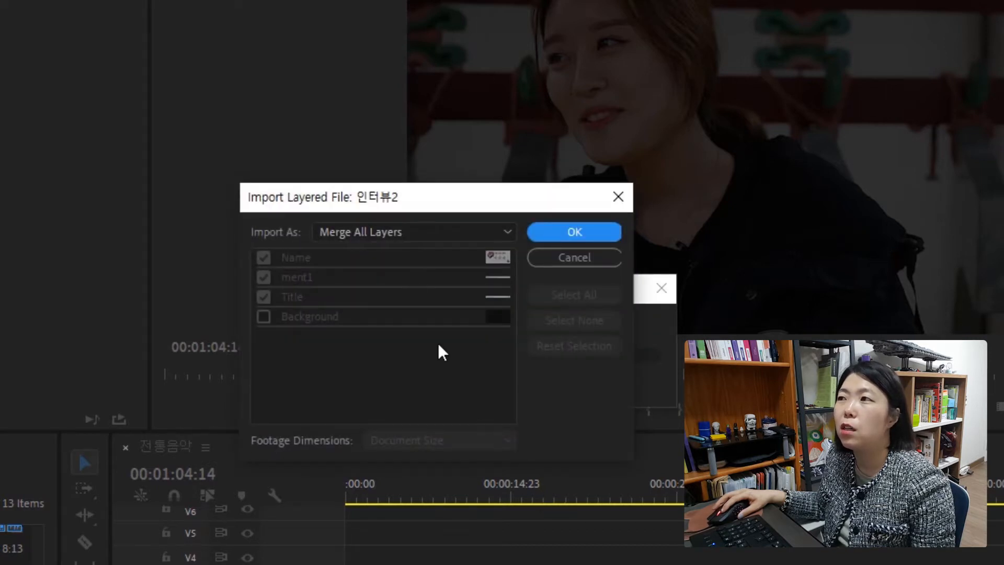
Step: Import 인터뷰2 as Individual Layers, keeping the Name, ment1 and Title layers at document size
click(403, 241)
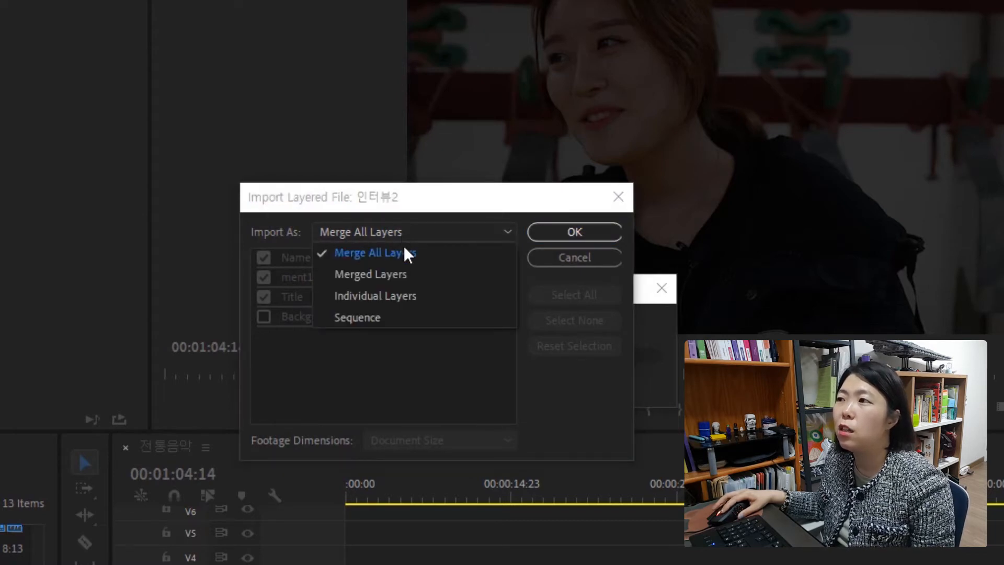
click(415, 295)
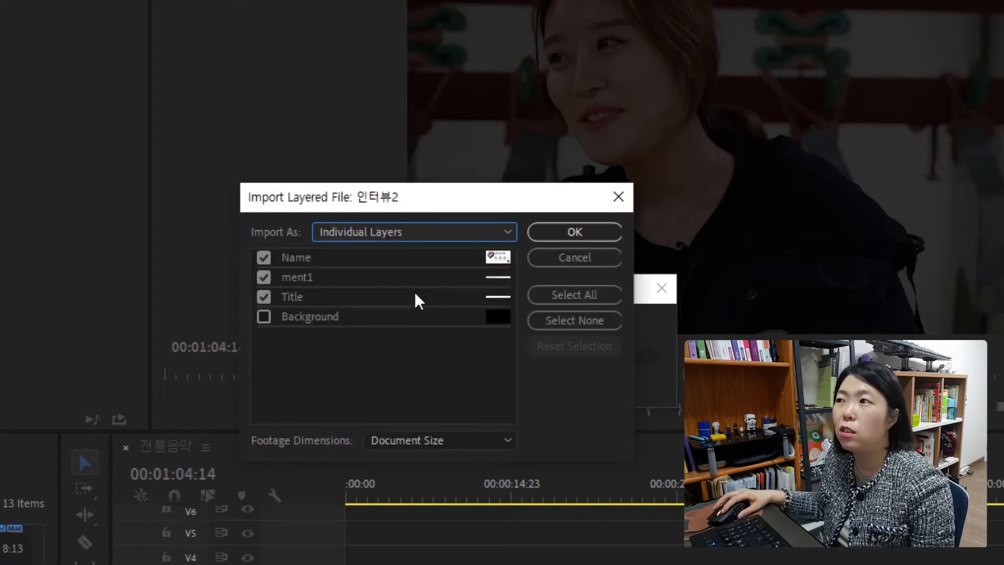
click(565, 233)
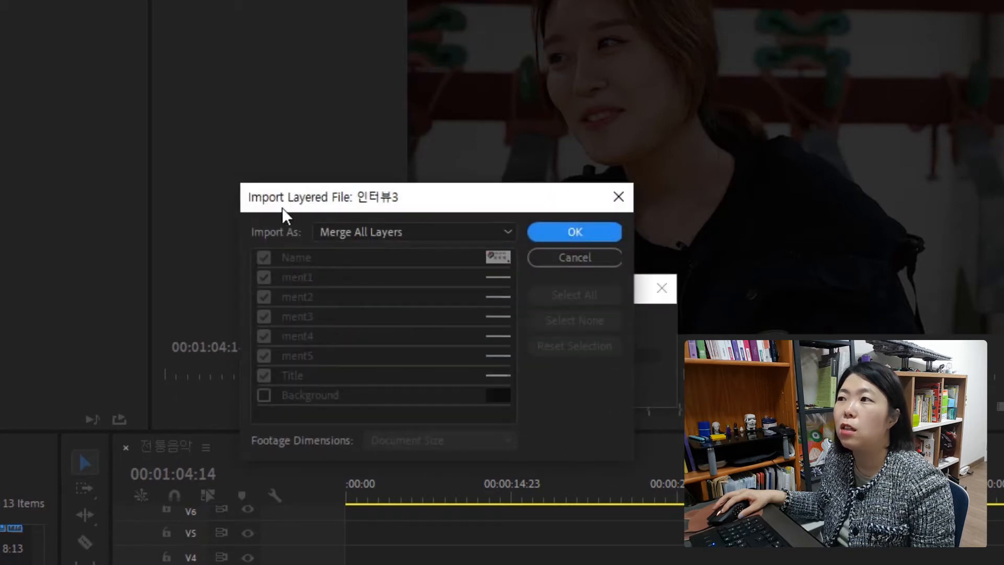
Step: Import 인터뷰3 as a Sequence at document size, and import 인터뷰4 with Merge All Layers
click(507, 233)
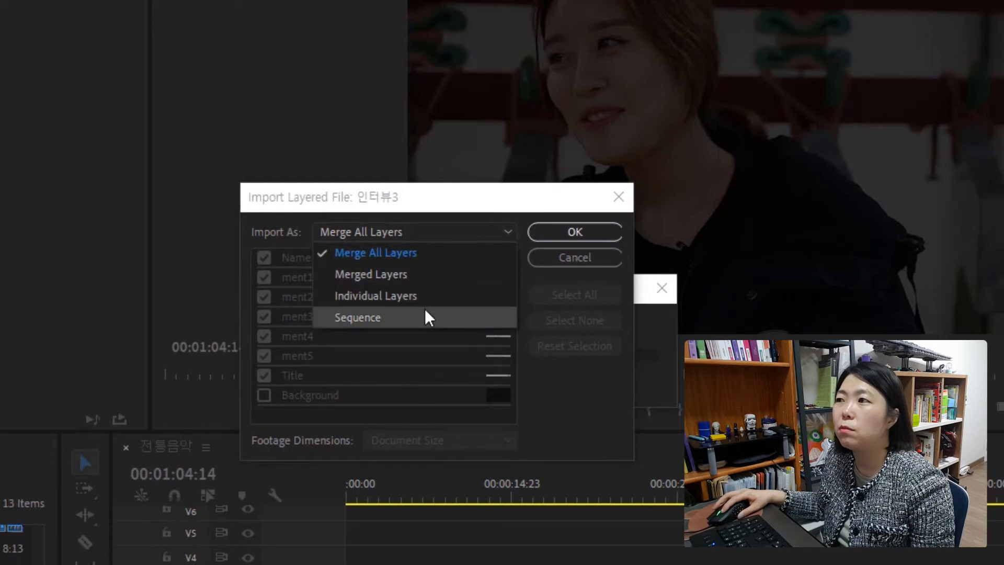
click(430, 332)
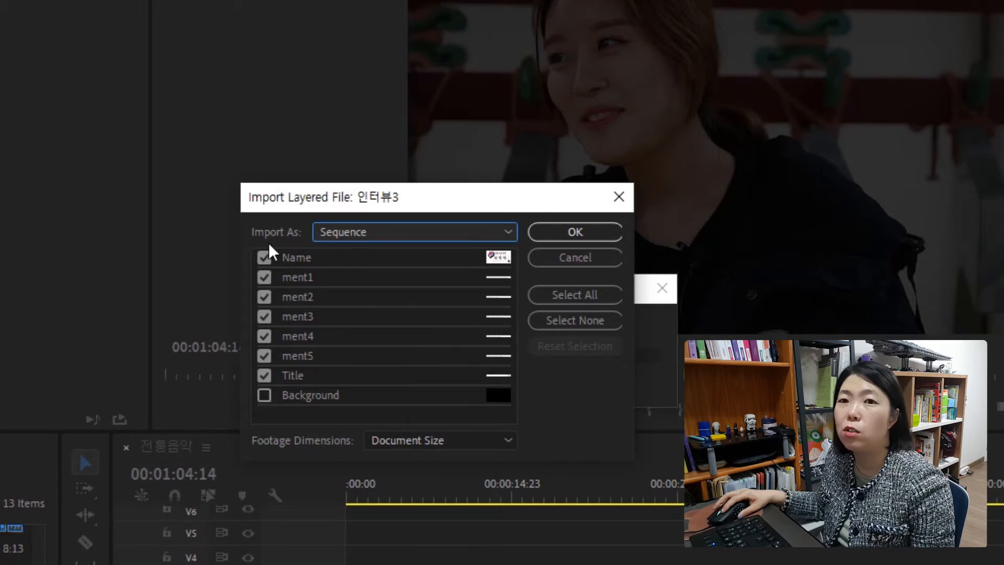
click(603, 235)
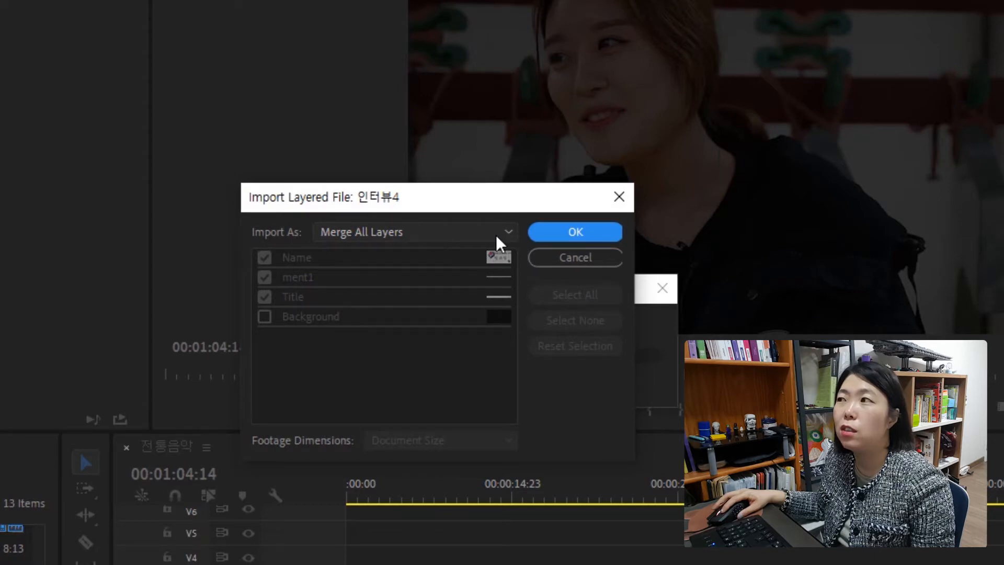
click(588, 238)
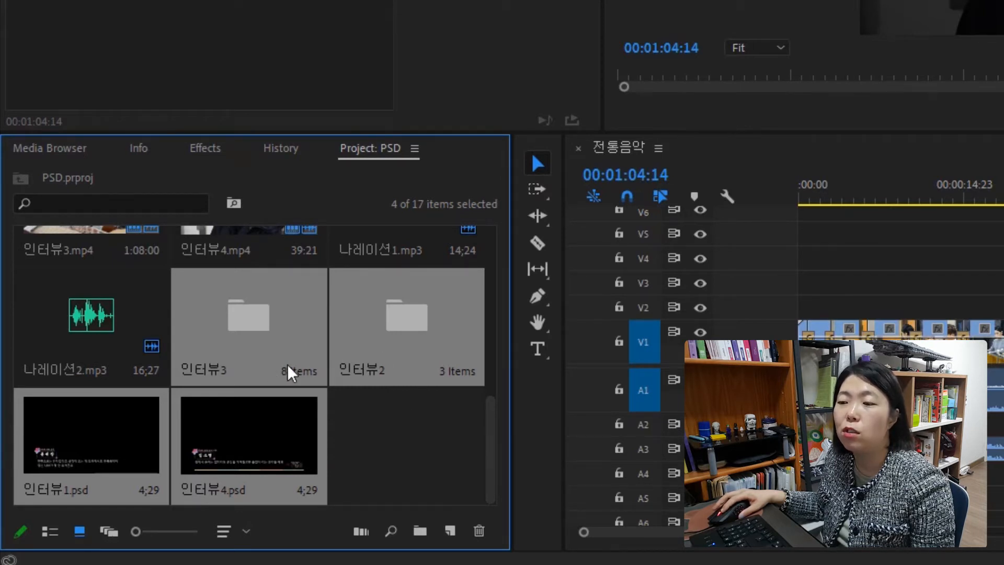
Step: Compare the imported 인터뷰1.psd and 인터뷰4.psd stills in the project bin
click(352, 449)
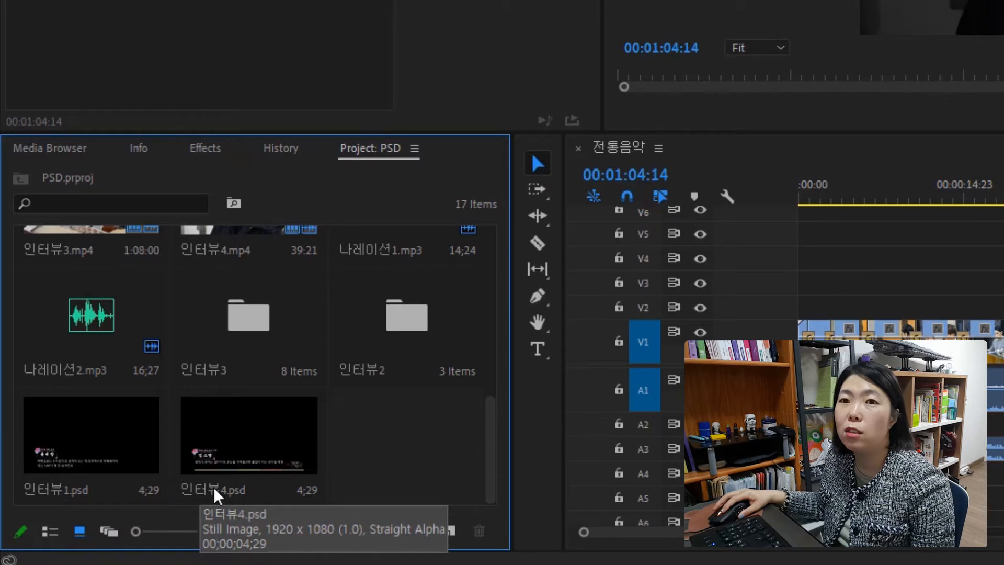
click(79, 479)
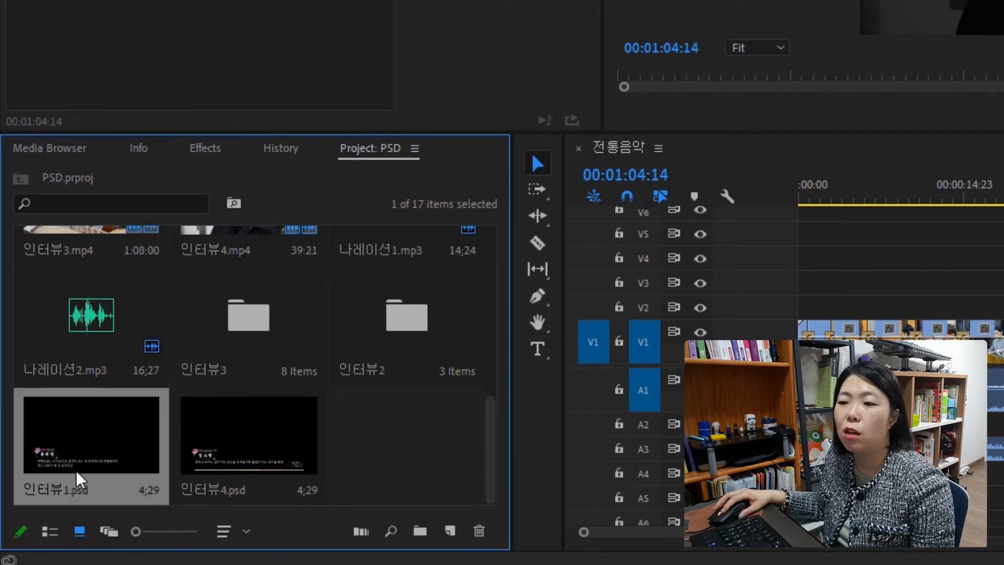
click(255, 475)
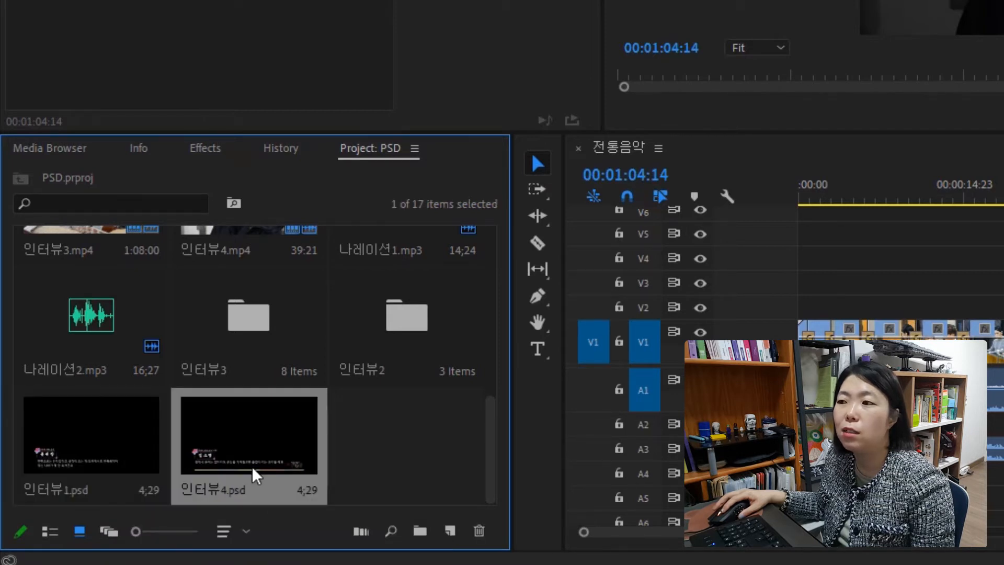
click(137, 465)
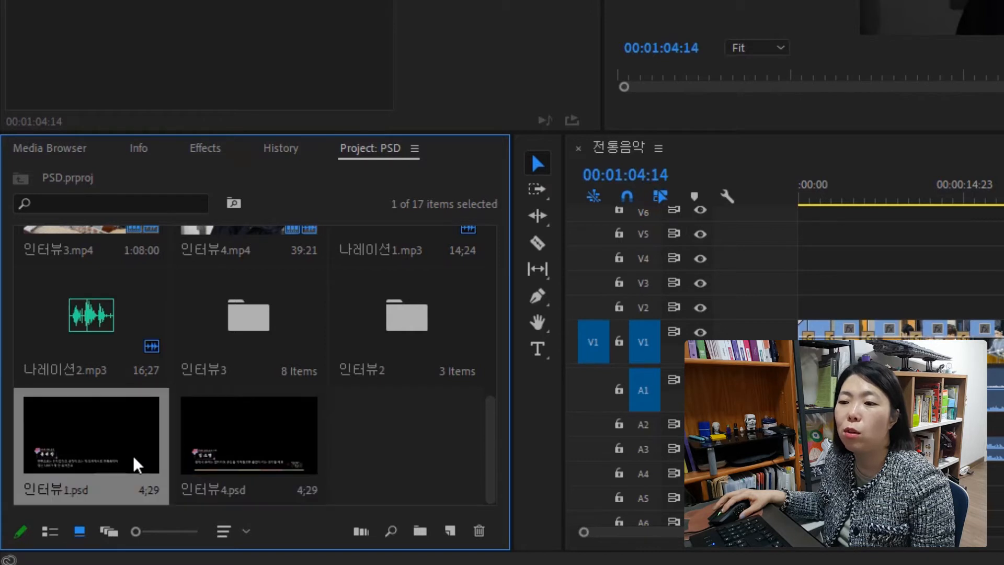
Step: Place 인터뷰4.psd on V2 at the start of the 인터뷰4.mp4 clip and preview the caption over the video
click(256, 473)
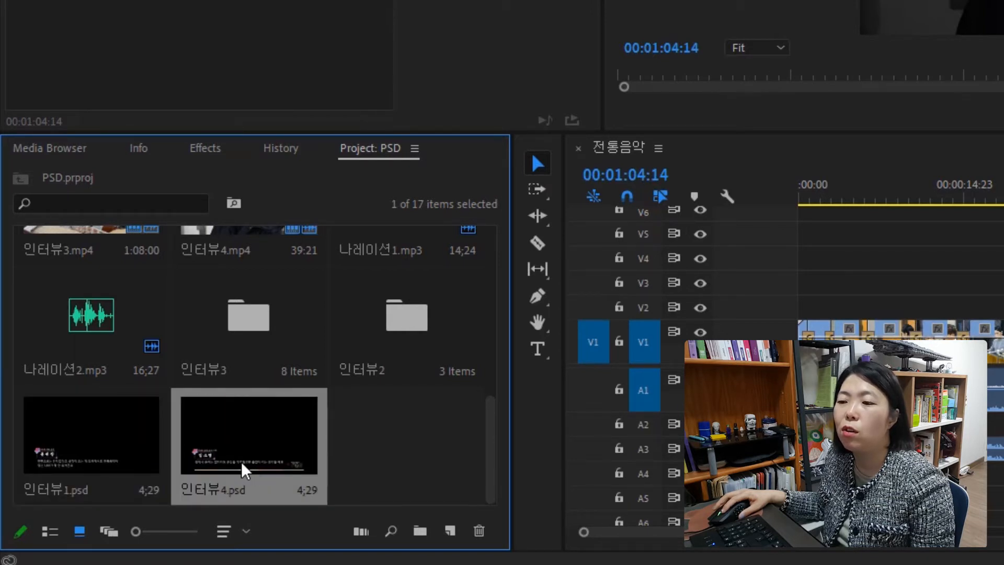
drag(242, 463, 572, 314)
drag(499, 313, 467, 304)
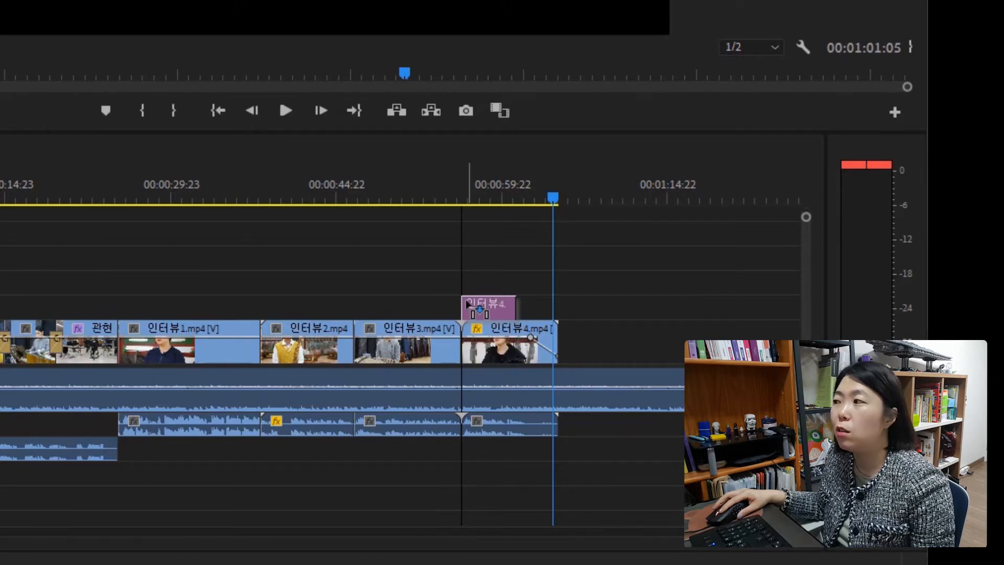
drag(466, 300, 467, 301)
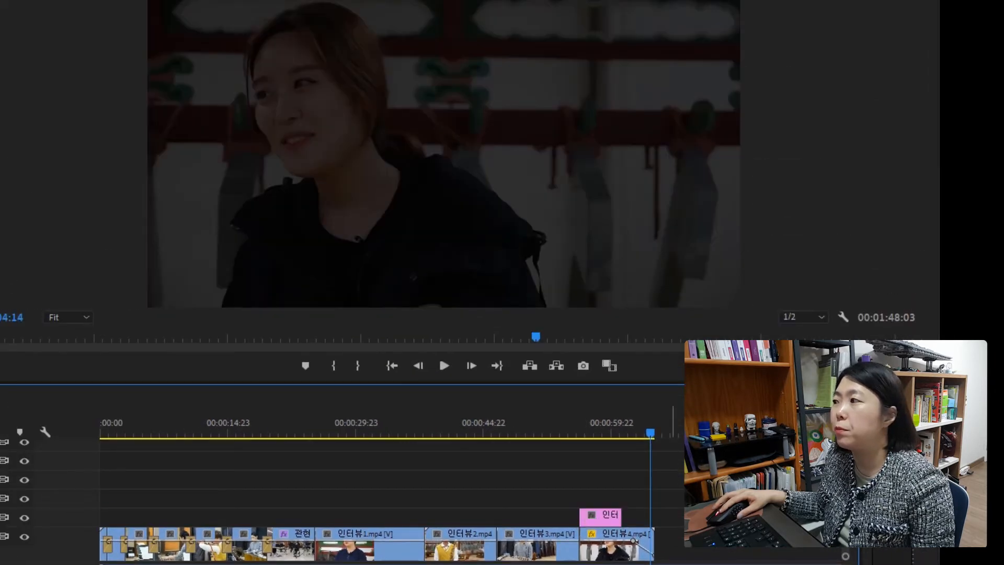
drag(617, 429, 612, 479)
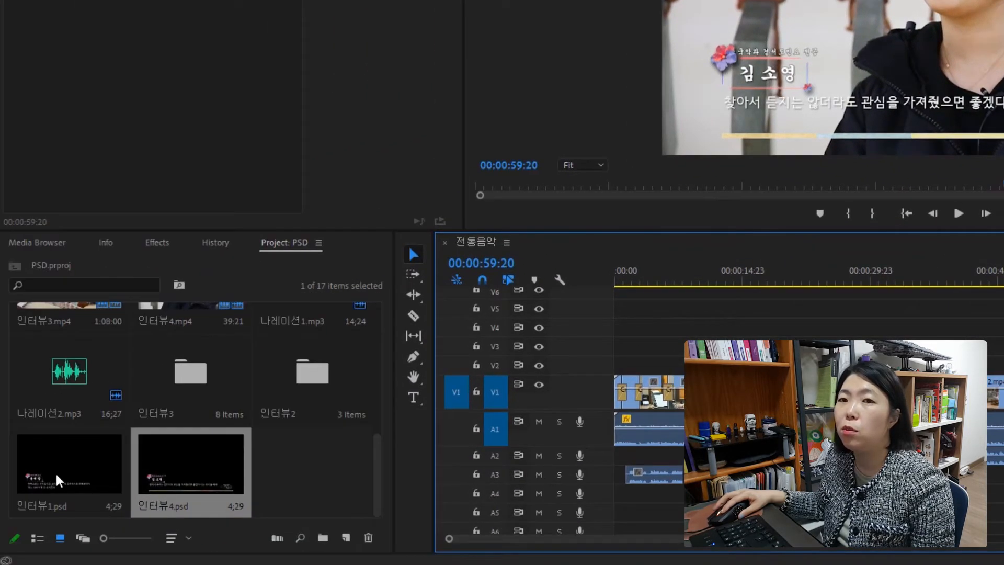
Step: Place 인터뷰1.psd on V2 at the start of the 인터뷰1.mp4 clip and play back the caption
click(56, 474)
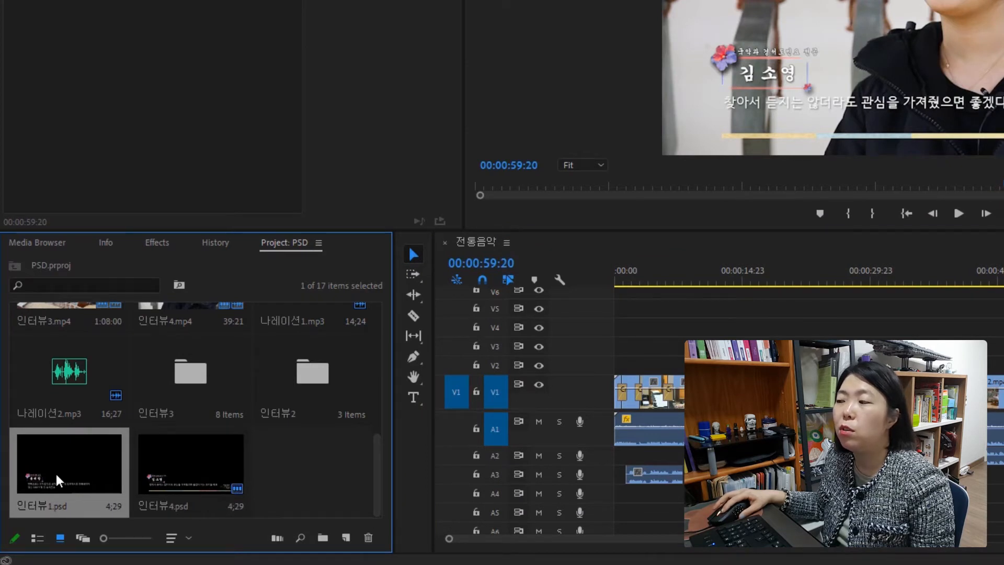
drag(56, 474, 776, 397)
drag(416, 556, 480, 535)
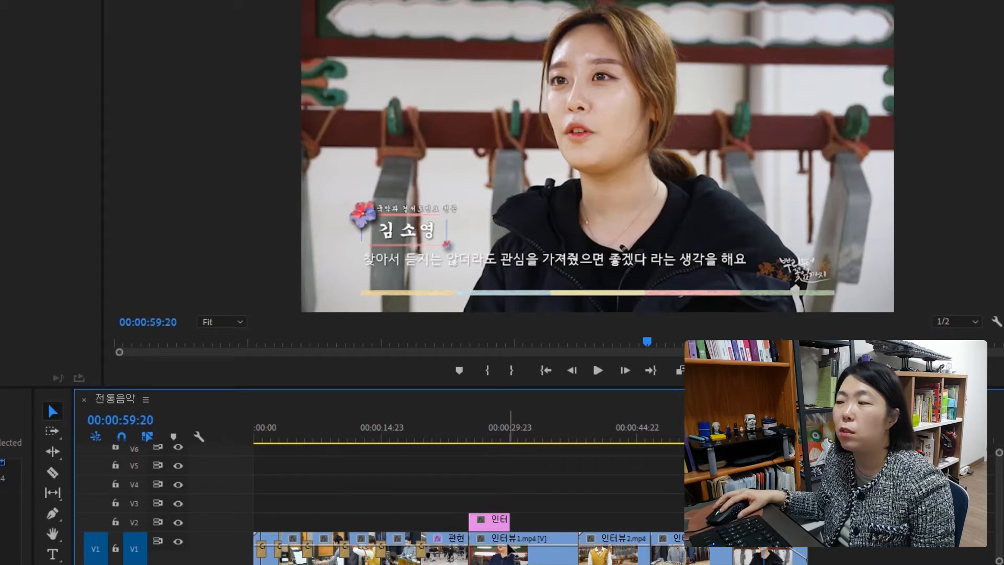
mouse_move(483, 435)
mouse_down()
mouse_move(468, 441)
mouse_move(494, 444)
mouse_move(473, 452)
mouse_up()
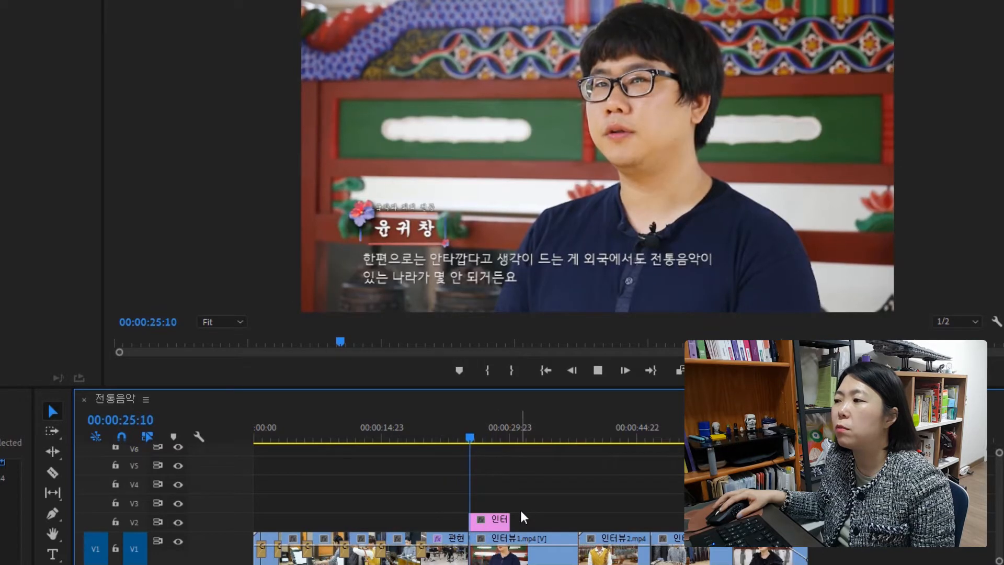
key(space)
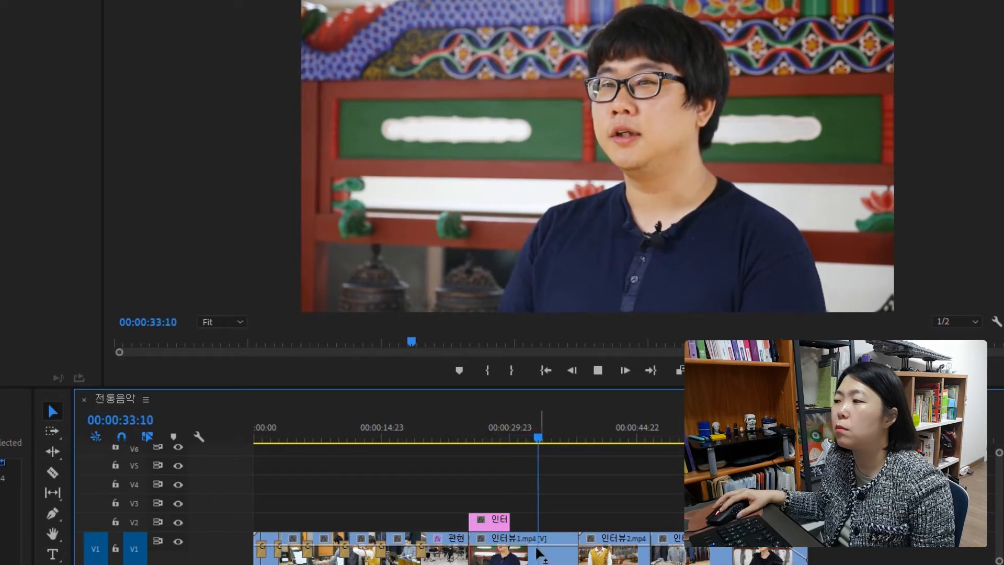
click(536, 437)
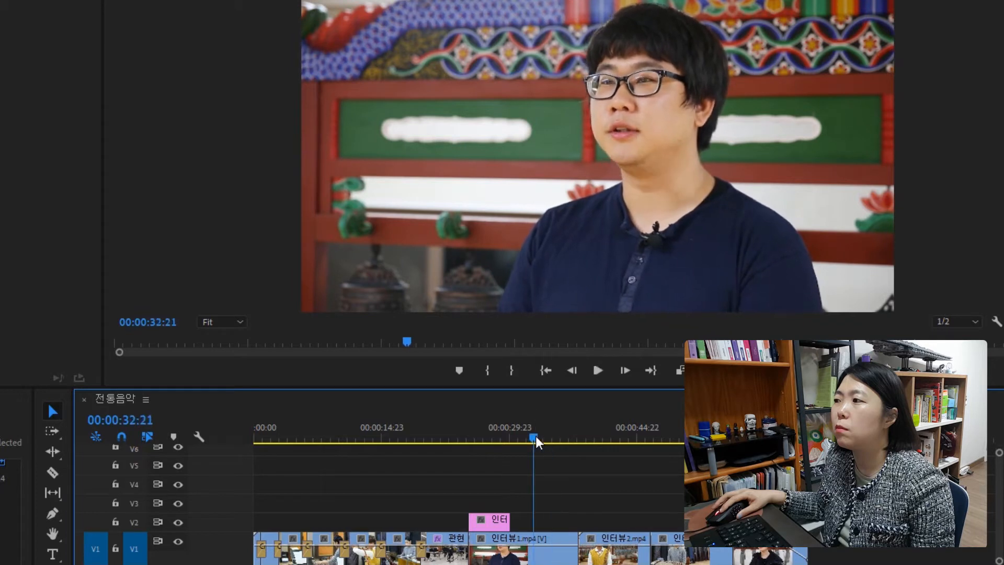
key(Left)
key(Left)
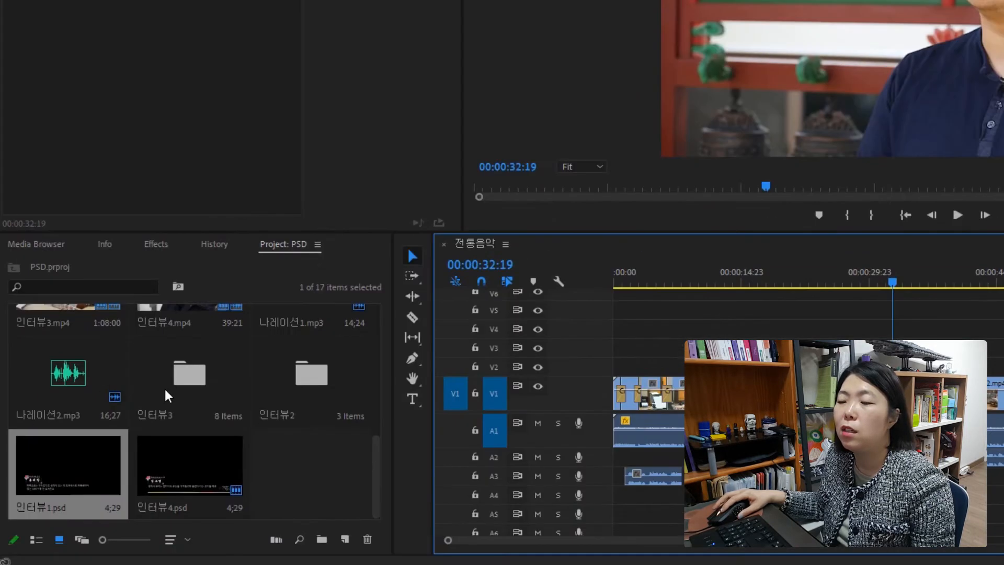
Step: Open the 인터뷰2 bin and inspect its separate Name, ment1 and Title layer stills
click(164, 390)
click(298, 399)
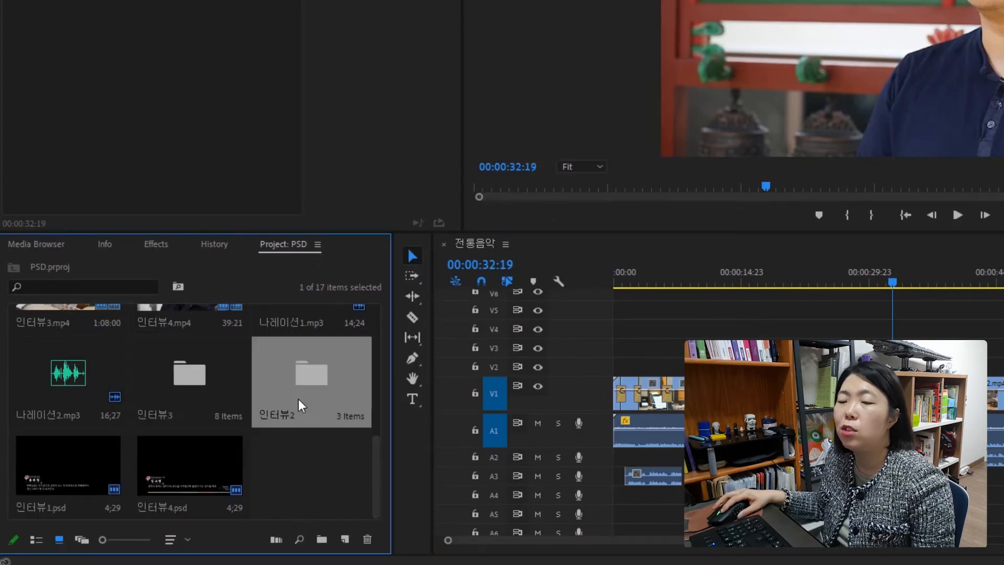
double_click(322, 369)
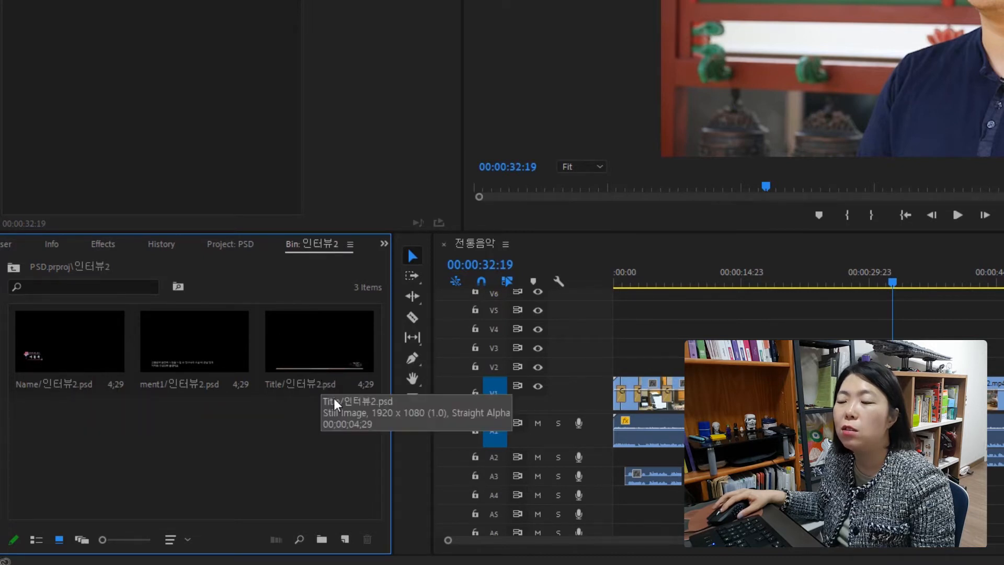
drag(337, 441, 85, 328)
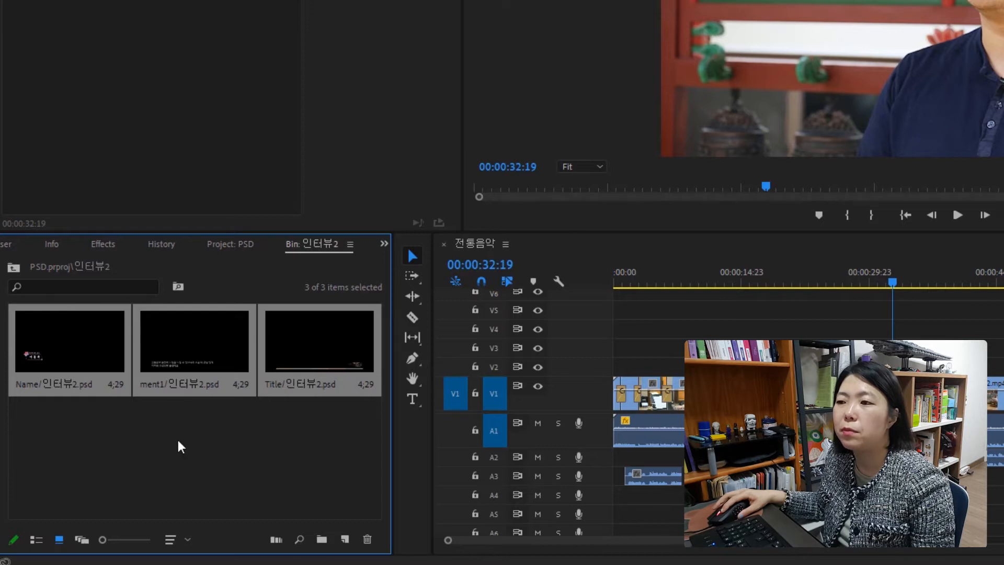
click(193, 472)
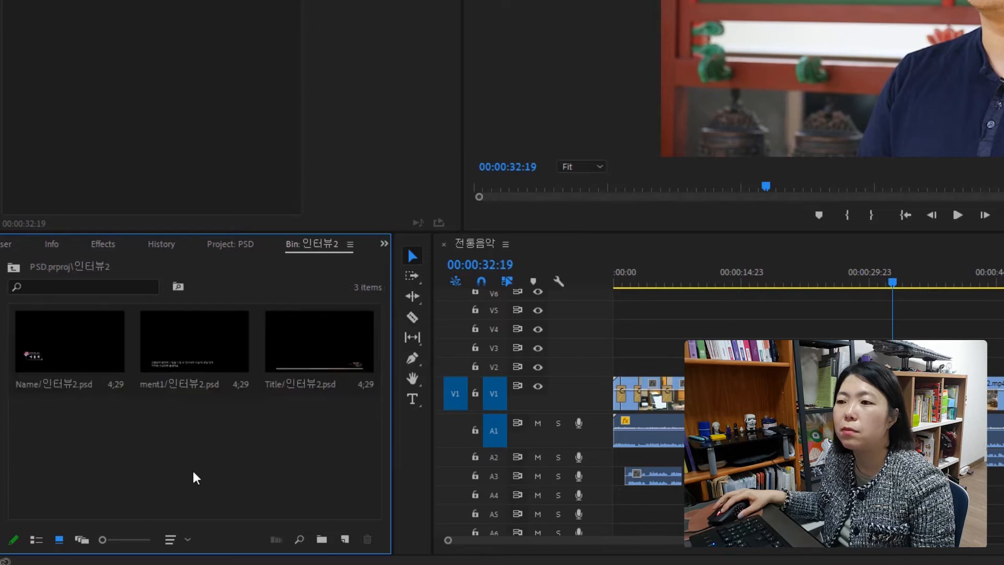
click(326, 365)
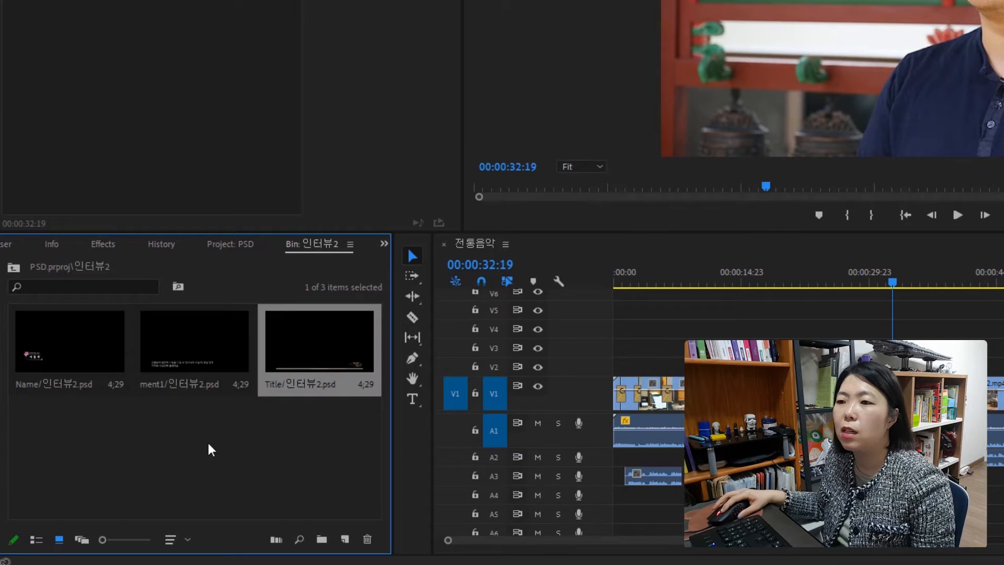
Step: Stack the 인터뷰2 layers at the start of 인터뷰2.mp4, with Name on V4, ment1 on V3 and Title on V2
click(52, 360)
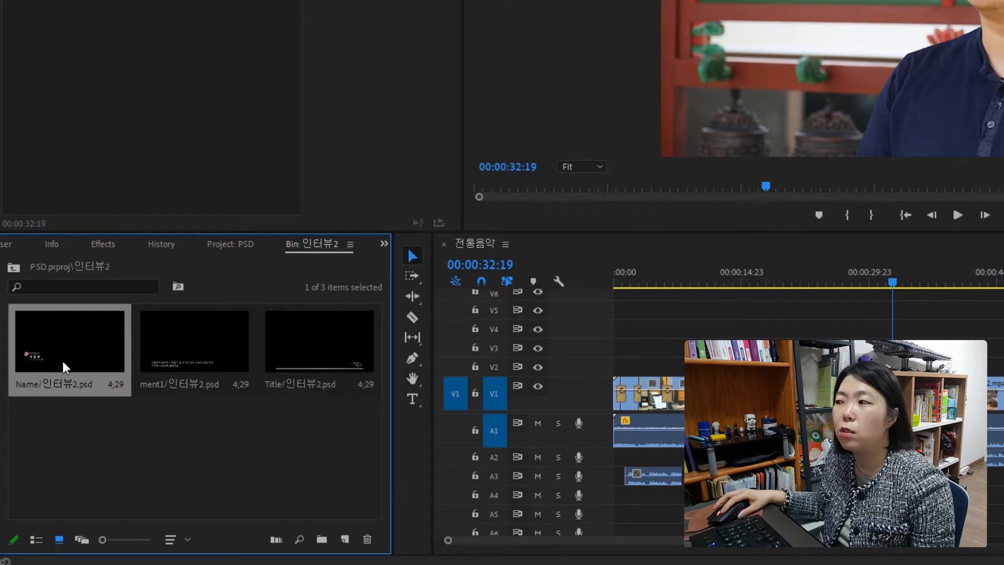
drag(62, 361, 953, 351)
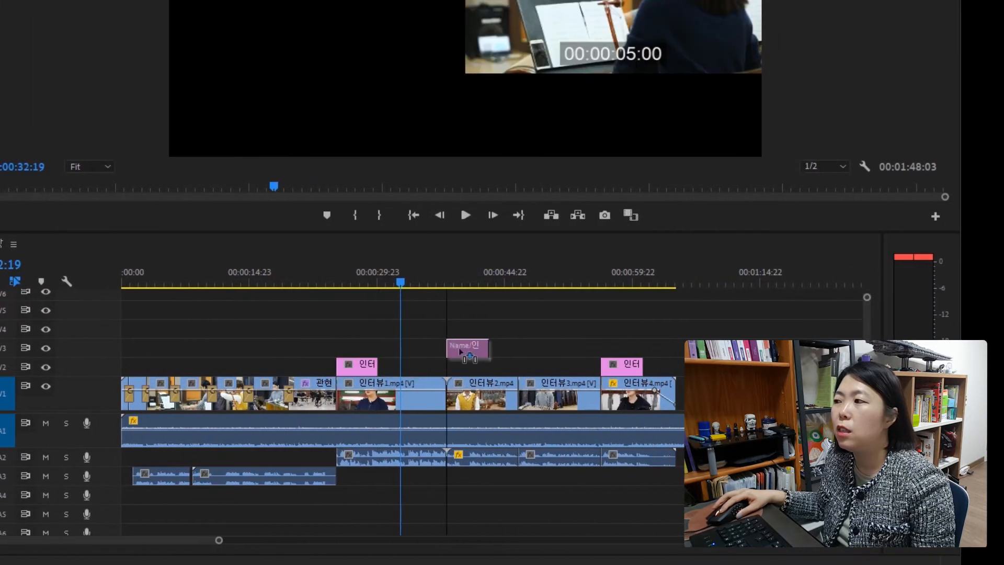
drag(461, 352, 452, 331)
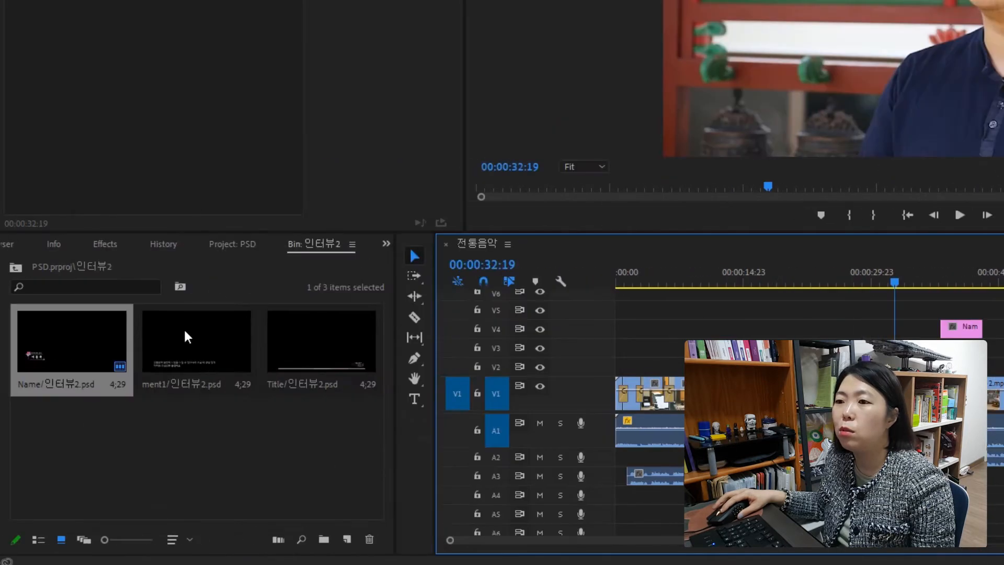
click(185, 330)
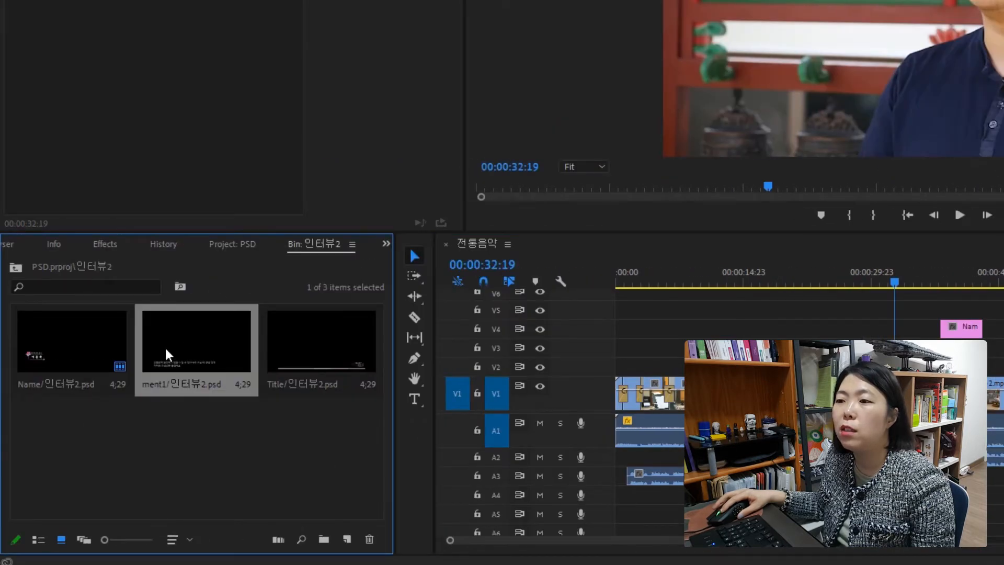
drag(166, 349, 570, 349)
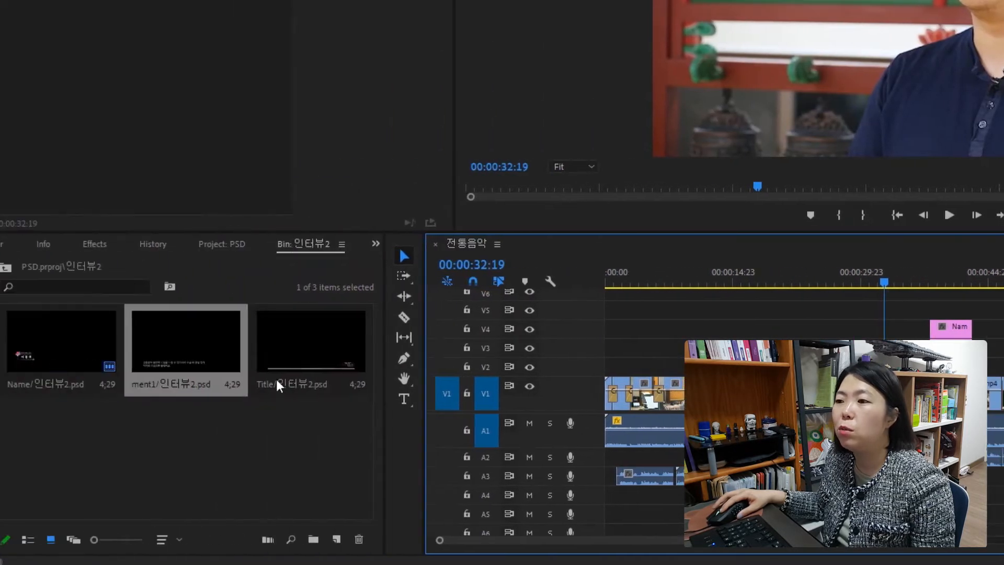
click(299, 354)
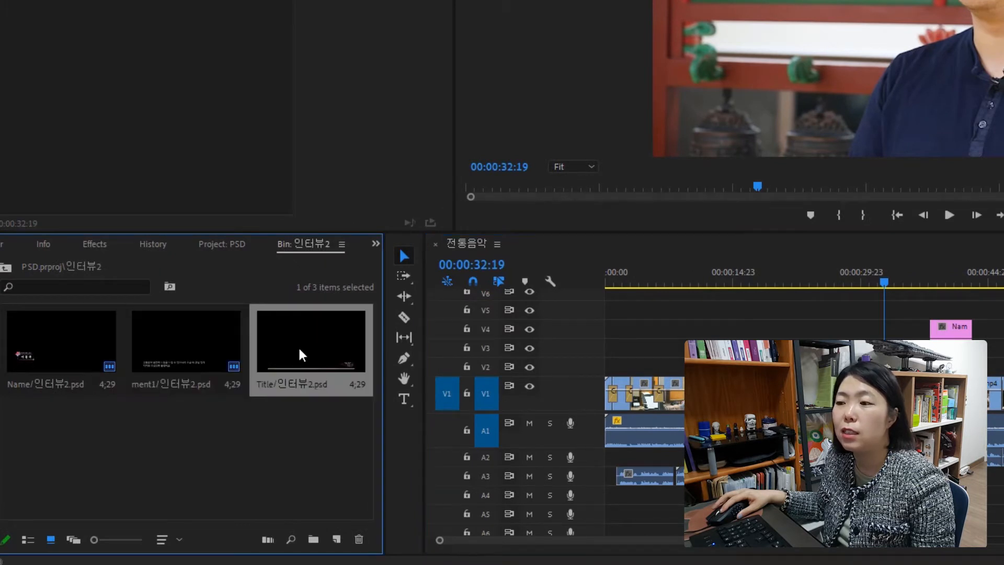
drag(296, 356, 952, 367)
drag(504, 368, 503, 365)
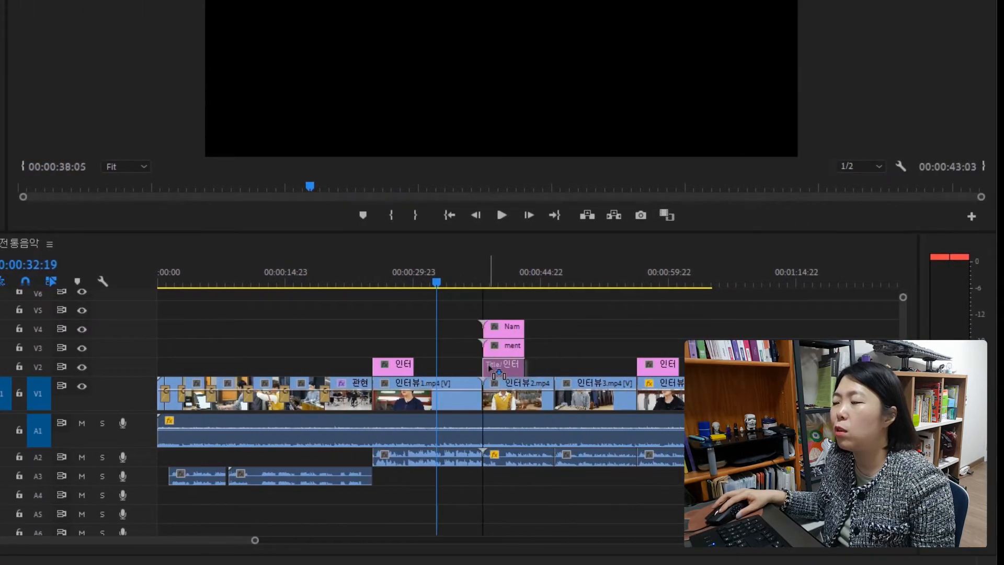
Step: Play back the stacked 인터뷰2 captions from the start of the clip and examine the individual layer clips
click(486, 280)
key(space)
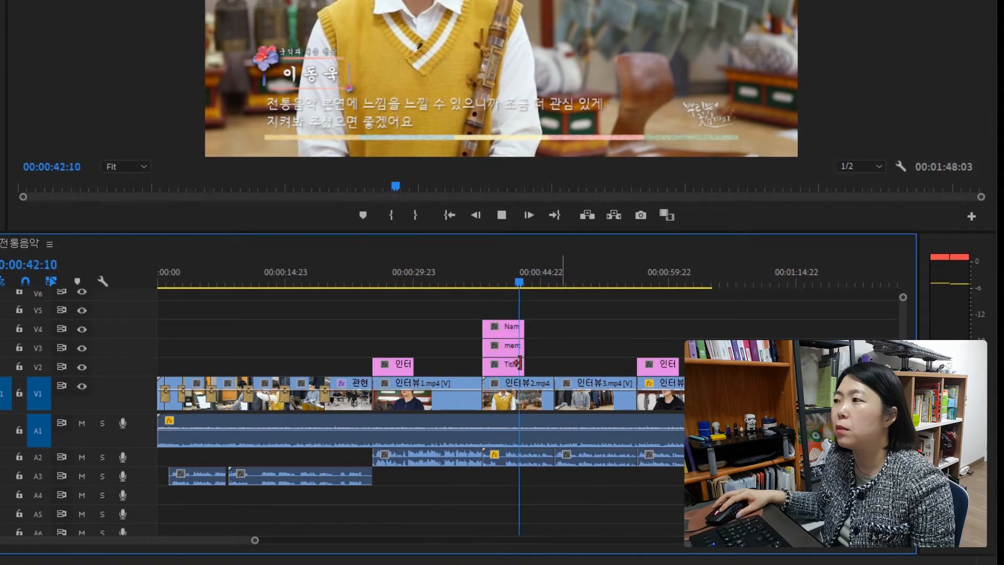
click(491, 277)
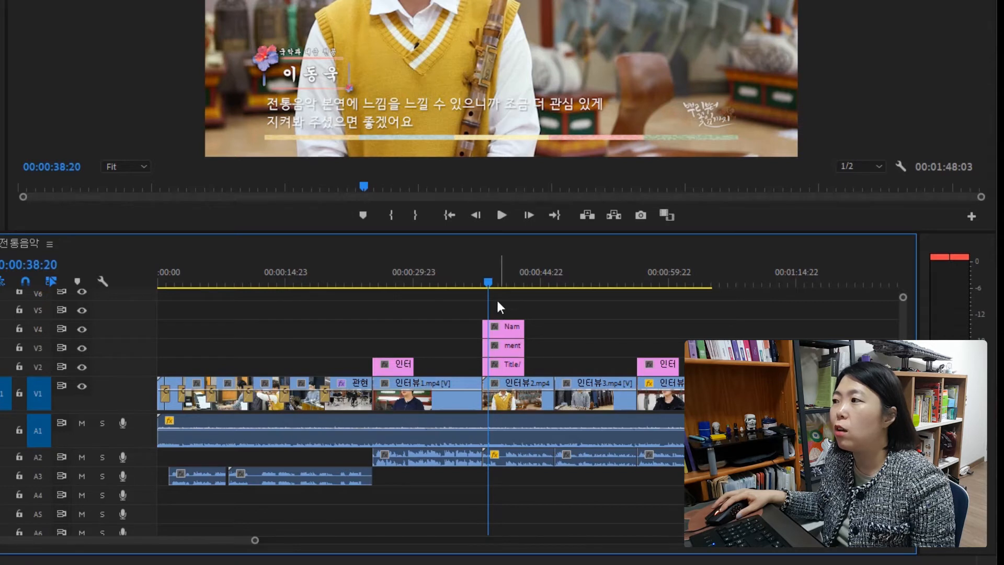
drag(488, 284, 484, 284)
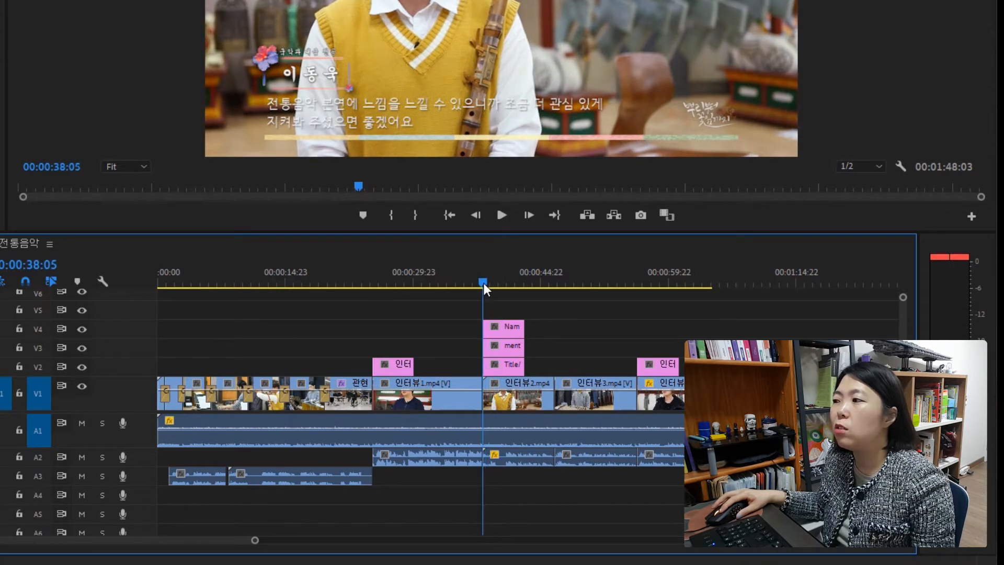
click(506, 368)
click(511, 325)
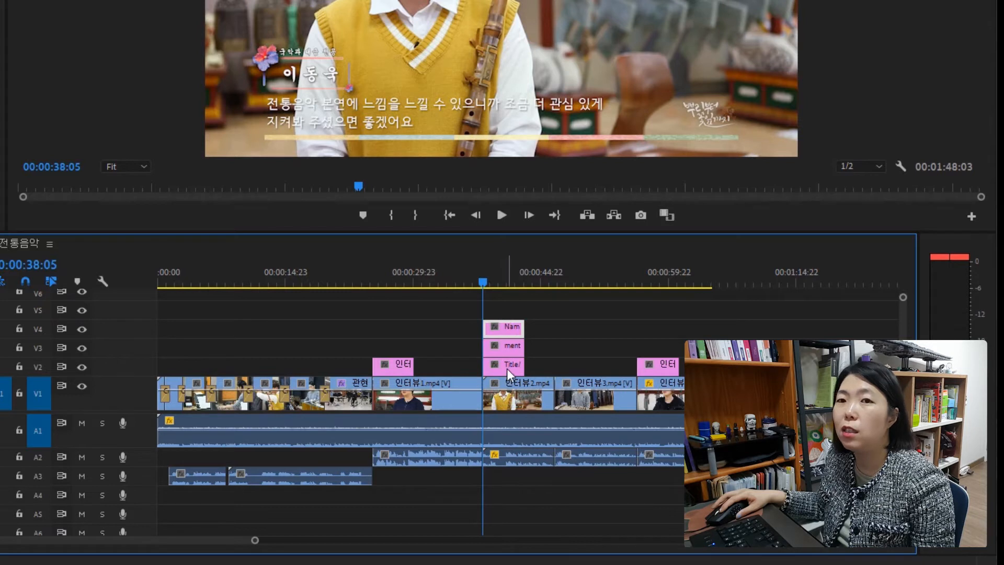
click(507, 368)
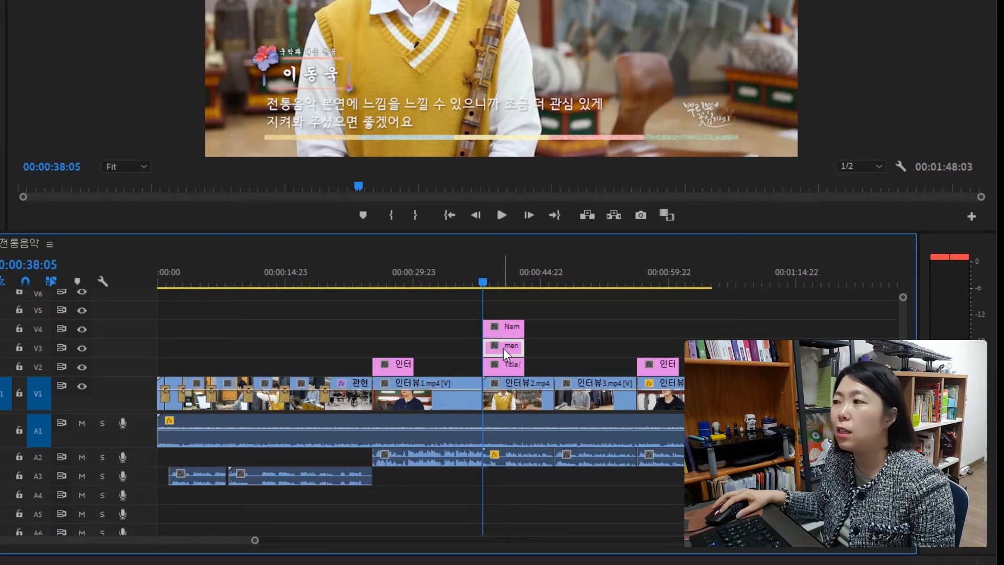
Step: Shift the ment1 clip on V3 about one second later than the Name and Title clips and play back the staggered captions
drag(507, 349, 516, 355)
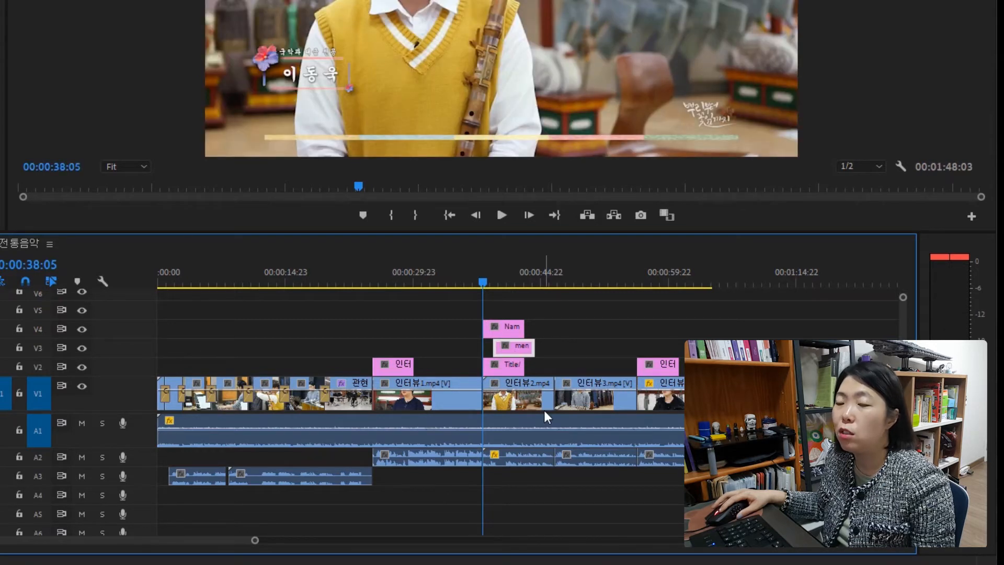
key(space)
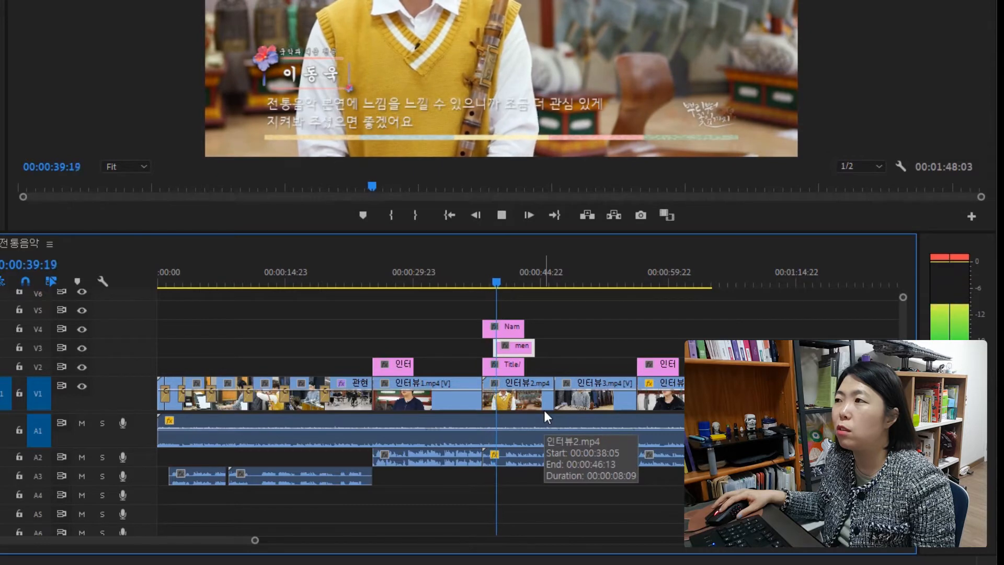
drag(496, 280, 482, 297)
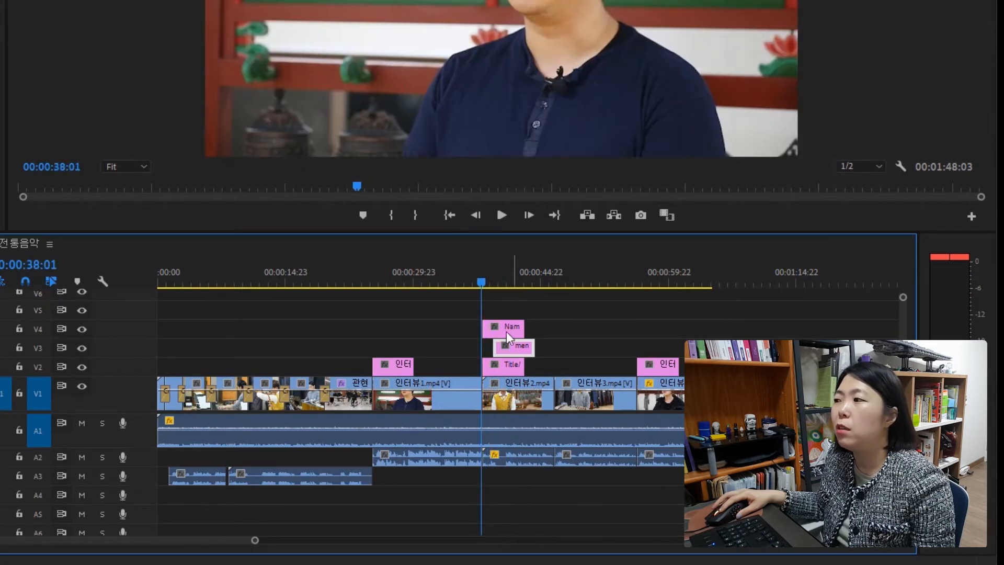
key(space)
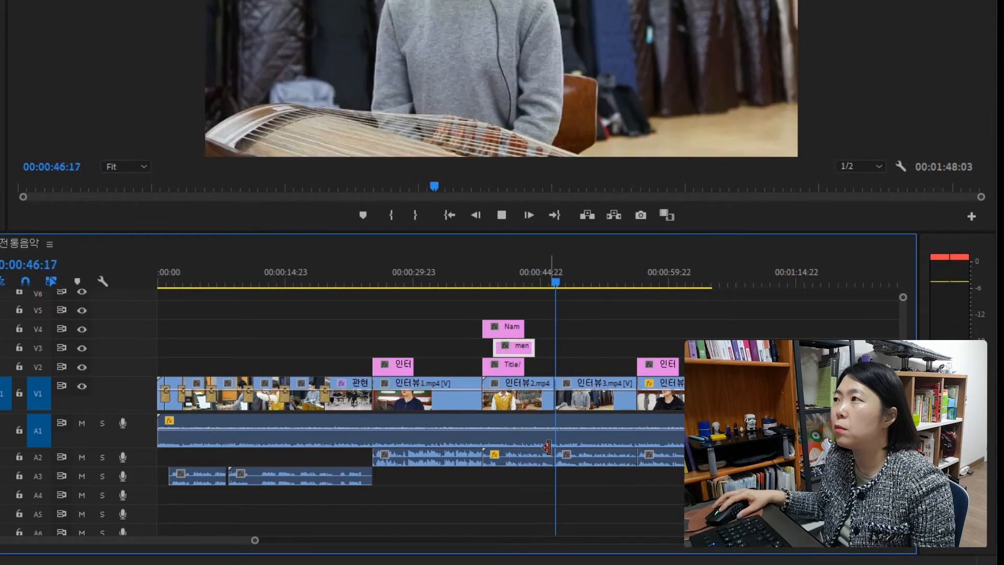
key(space)
click(534, 277)
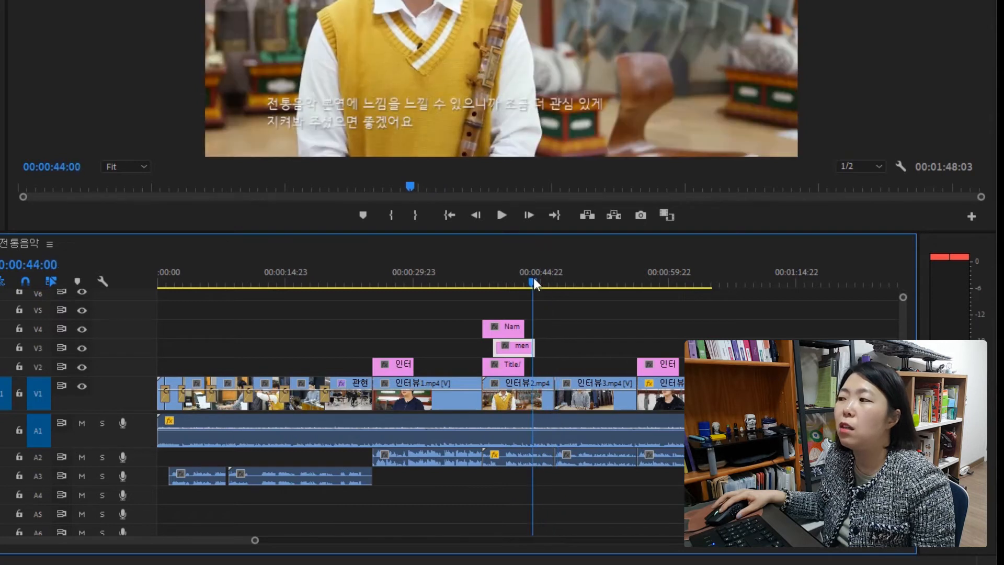
drag(533, 280, 527, 280)
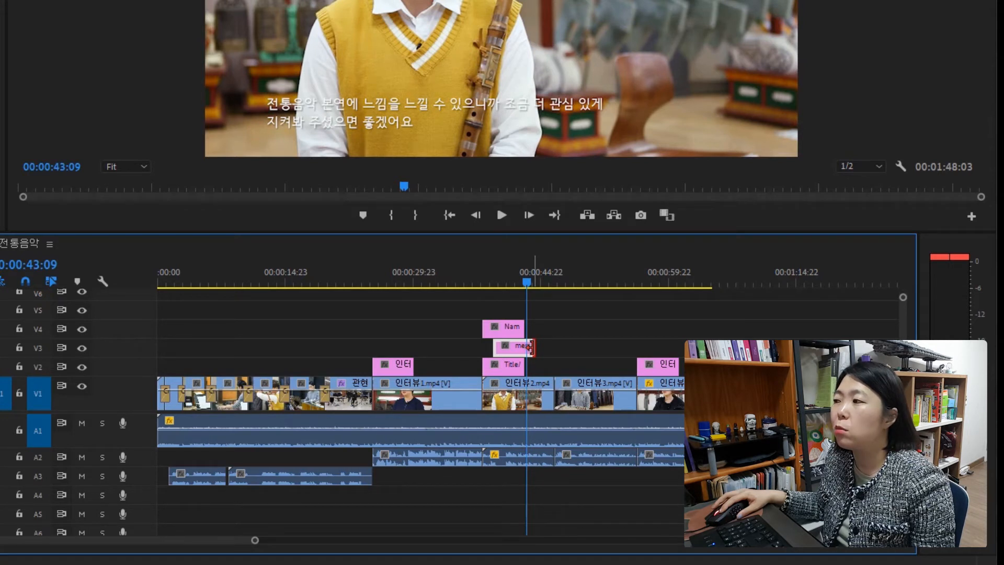
Step: Extend the ment1 clip on V3 to the end of 인터뷰2.mp4, for a duration of 00:00:07:03
click(468, 340)
click(513, 350)
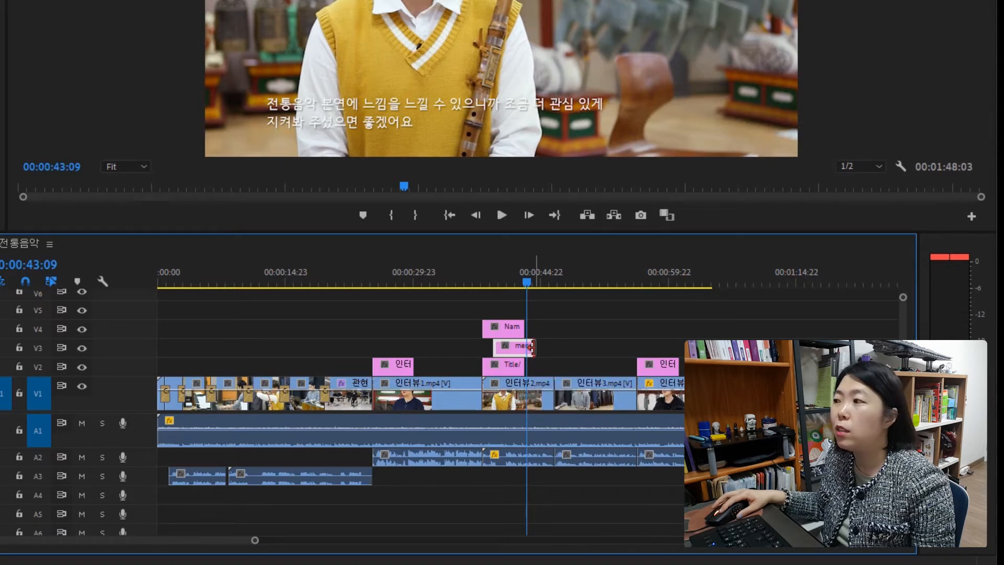
drag(531, 346, 545, 346)
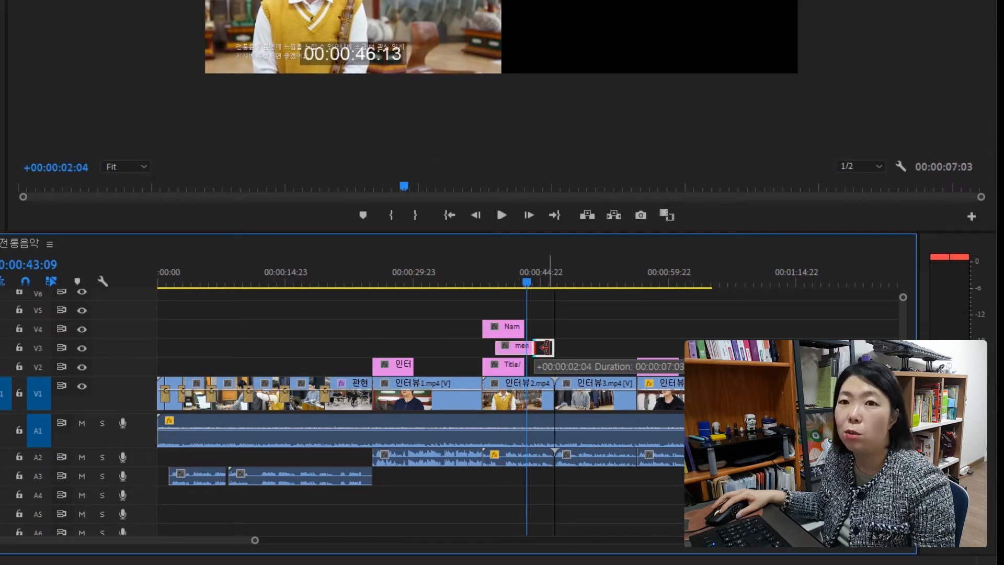
Step: Align the end of the ment1 clip on V3 with the end of 인터뷰2.mp4 and play back the result from 00:00:39:05
drag(544, 346, 553, 347)
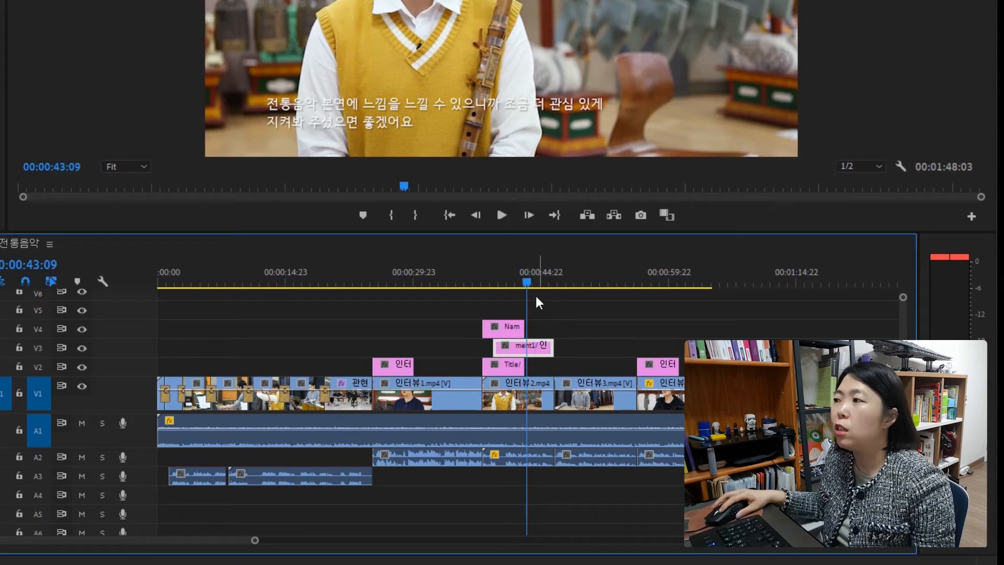
drag(526, 282, 491, 281)
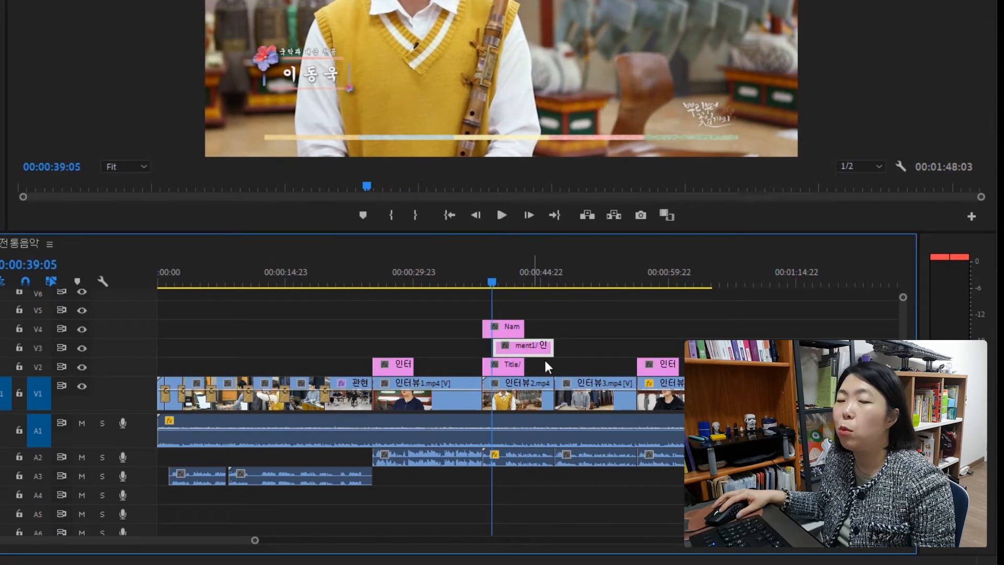
key(space)
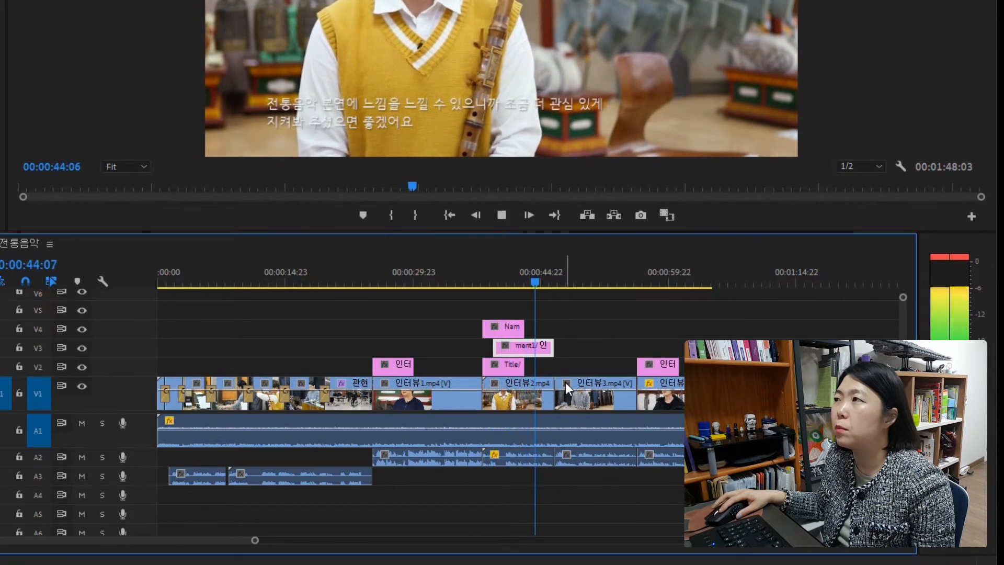
key(space)
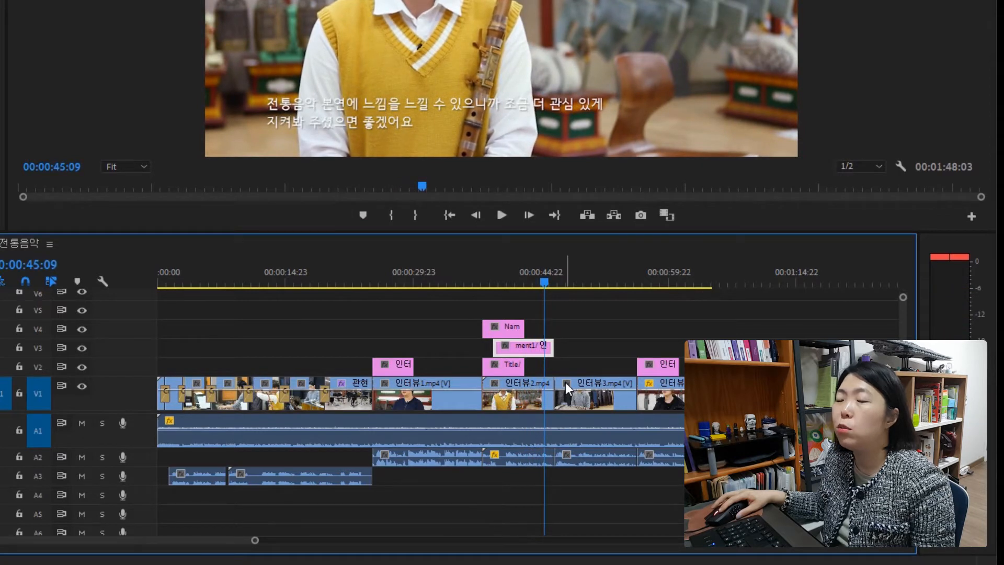
Step: Extend the Title clip on V2 to the end of 인터뷰2.mp4 and toggle timeline snapping off and back on
click(513, 367)
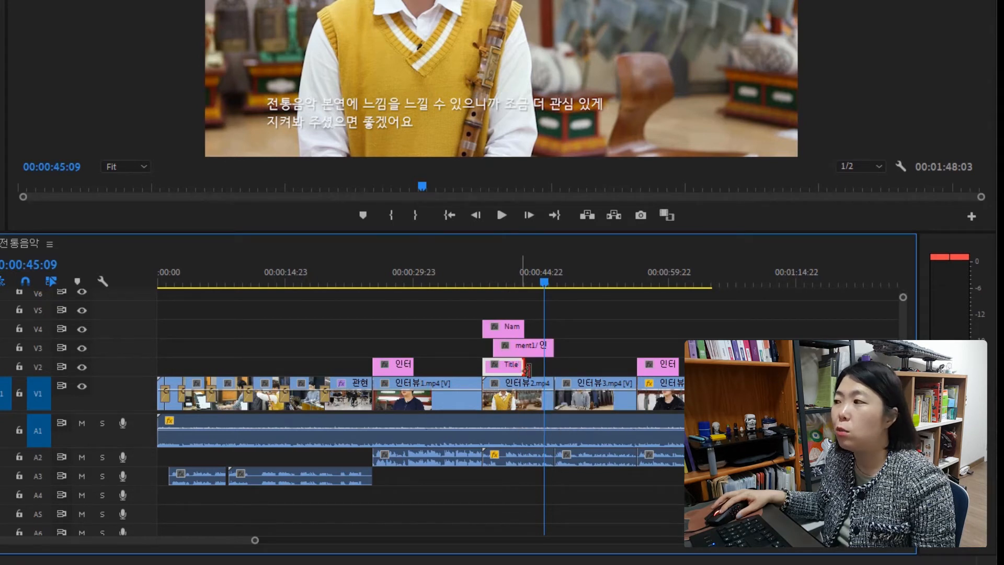
drag(526, 370, 553, 375)
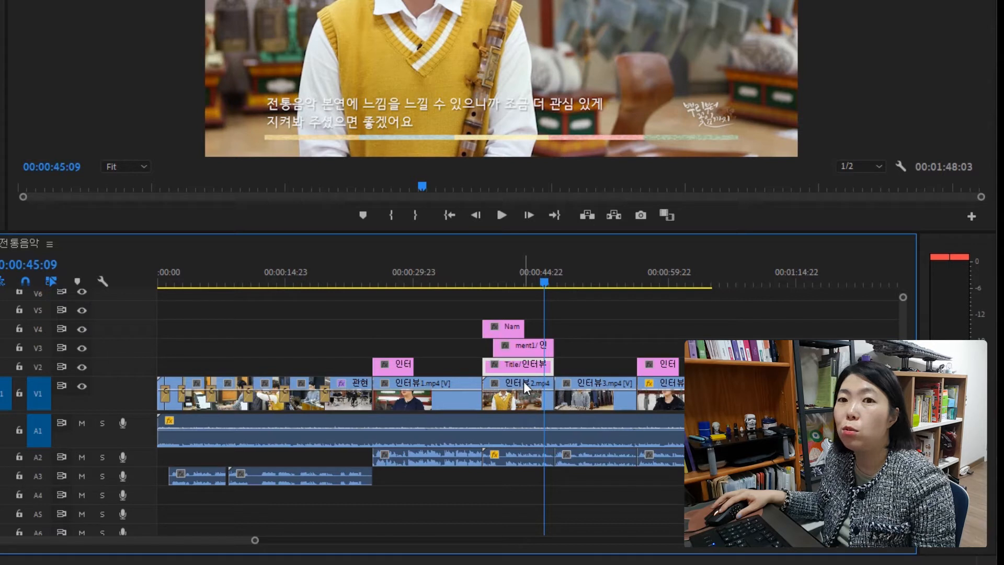
mouse_move(526, 383)
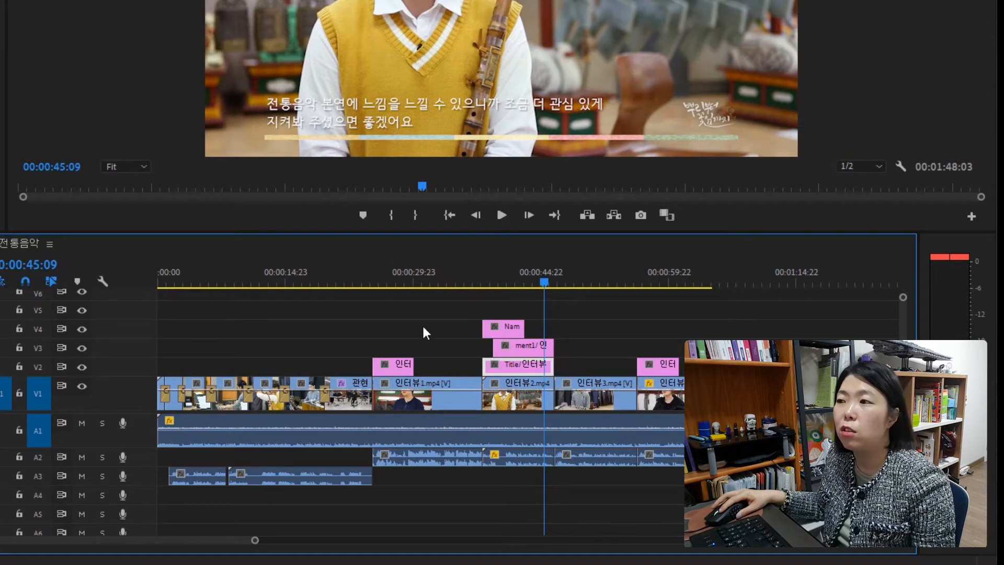
click(25, 283)
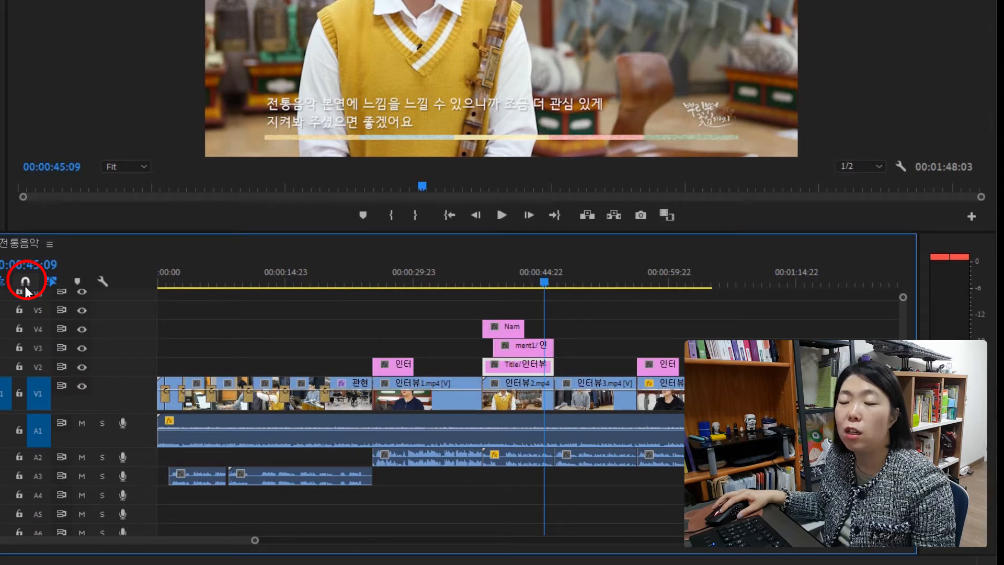
click(25, 283)
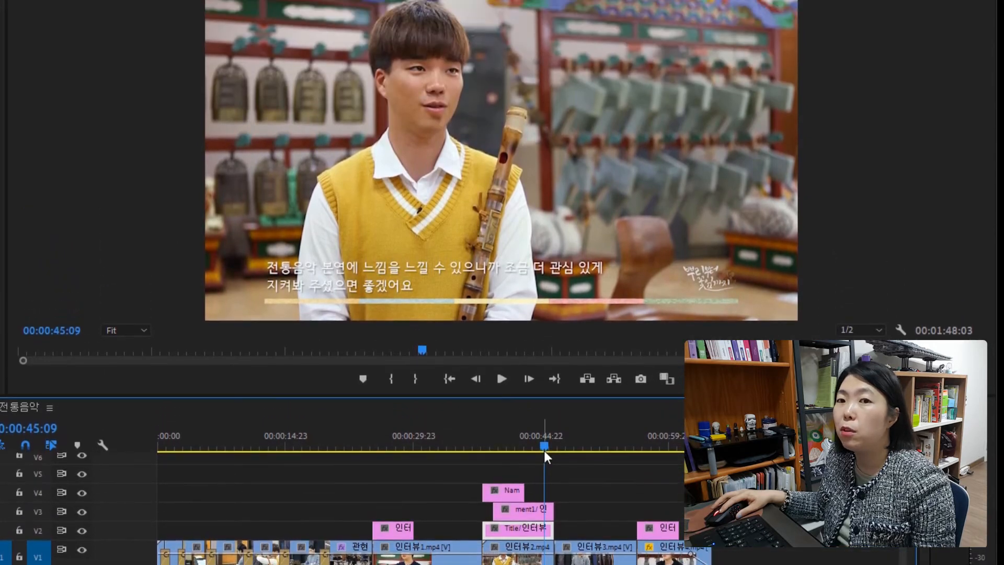
Step: Play back the extended captions over 인터뷰2.mp4 and return the playhead to the clip's start at 00:00:38:05
drag(538, 285, 497, 282)
drag(493, 443, 476, 443)
key(space)
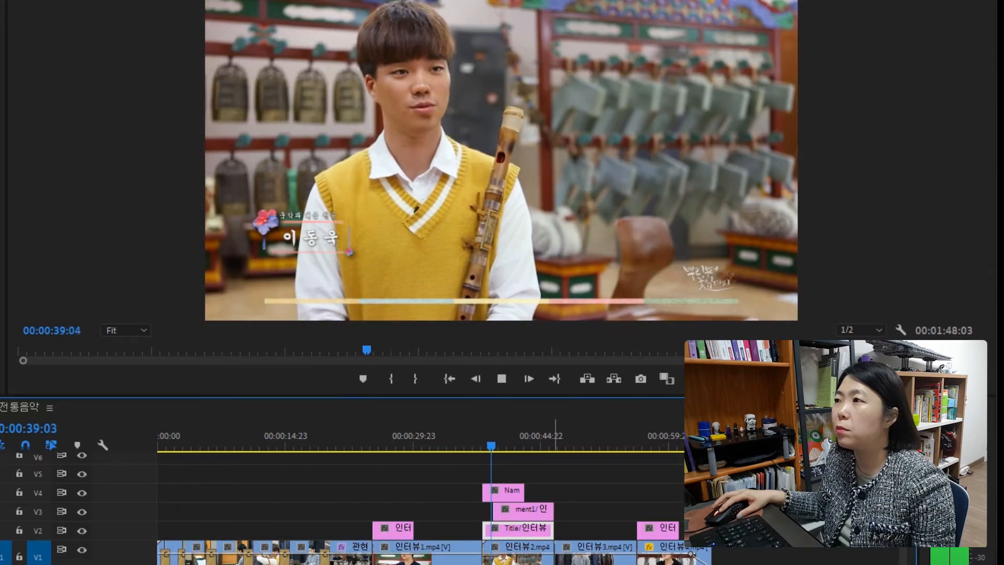
click(503, 444)
drag(503, 443, 487, 444)
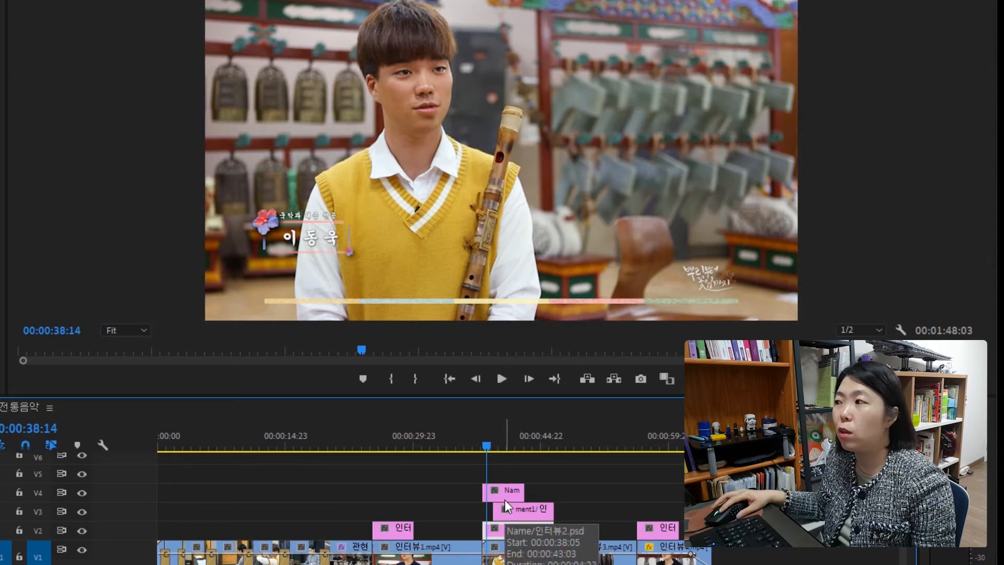
drag(488, 444, 488, 447)
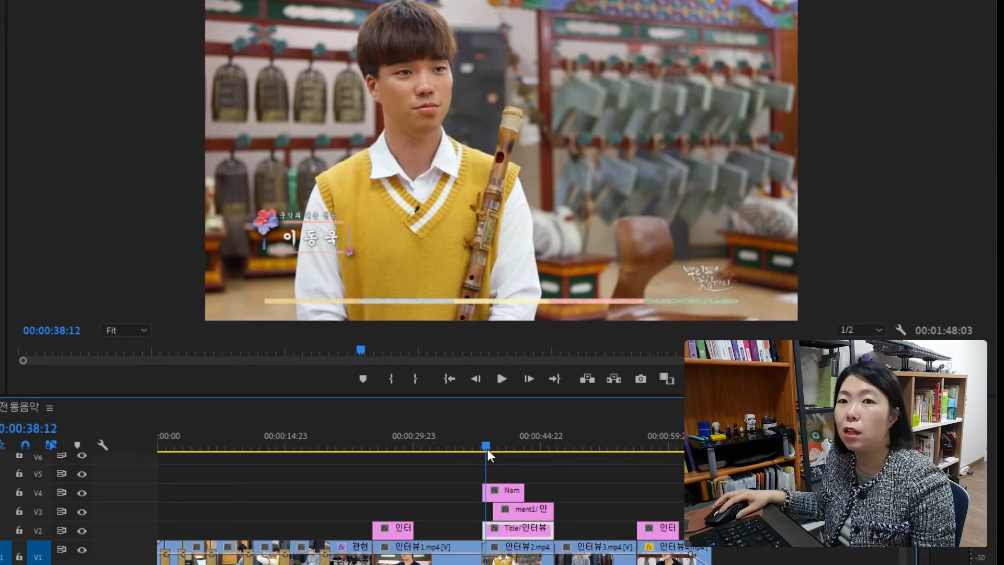
drag(487, 449, 484, 451)
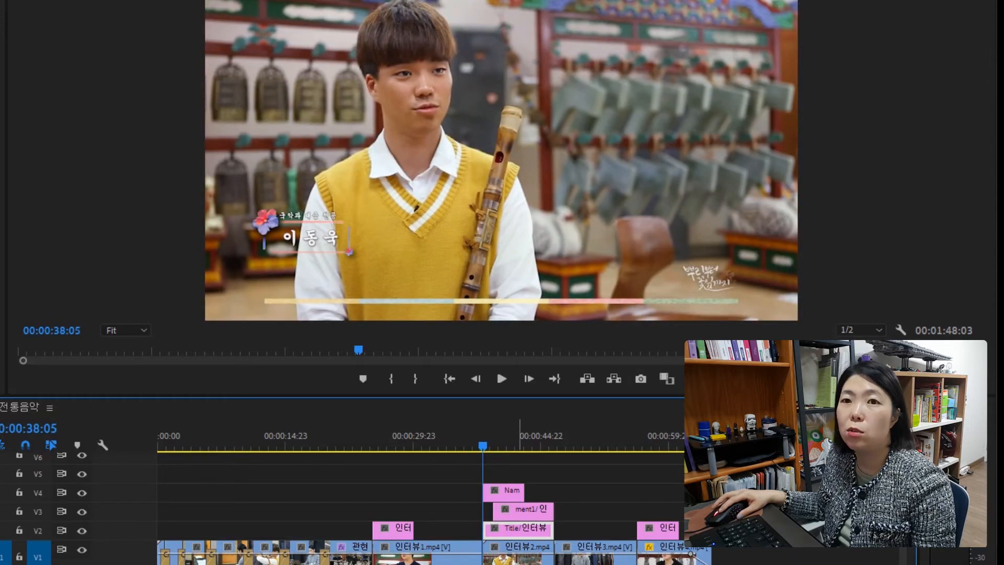
Step: Add a 100% opacity keyframe to the Name clip on V4 at 00:00:39:01
click(507, 491)
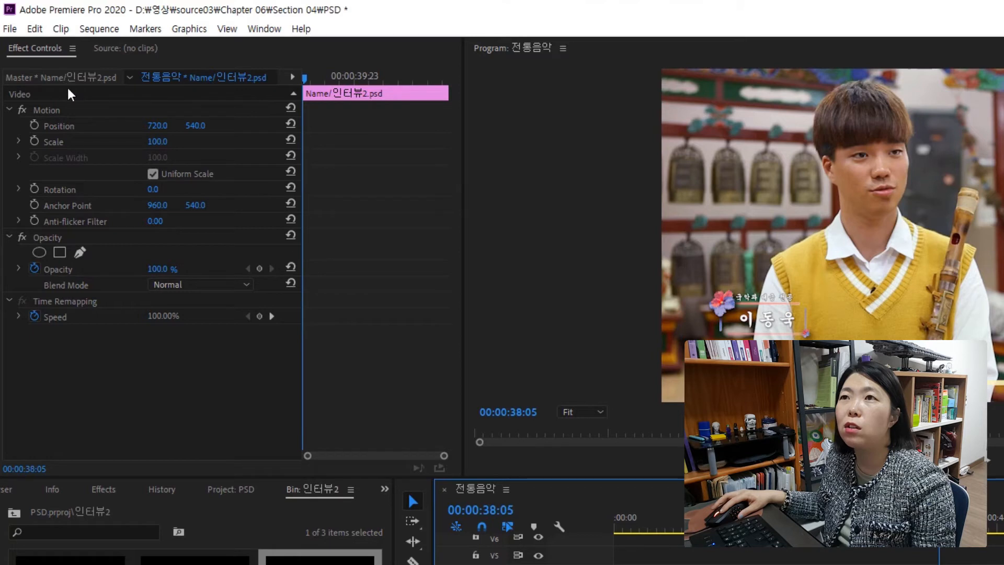
click(54, 115)
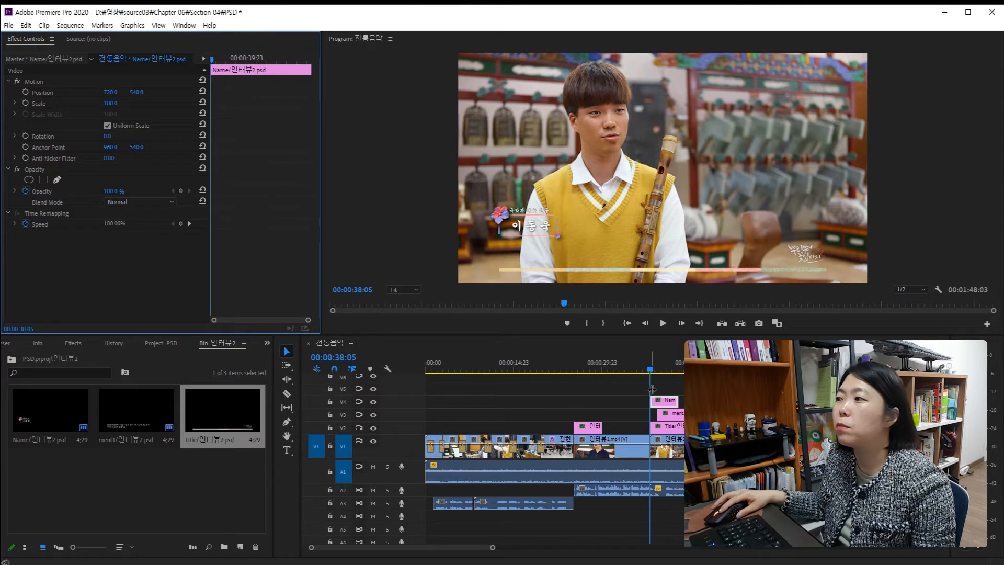
click(651, 373)
drag(651, 372, 656, 376)
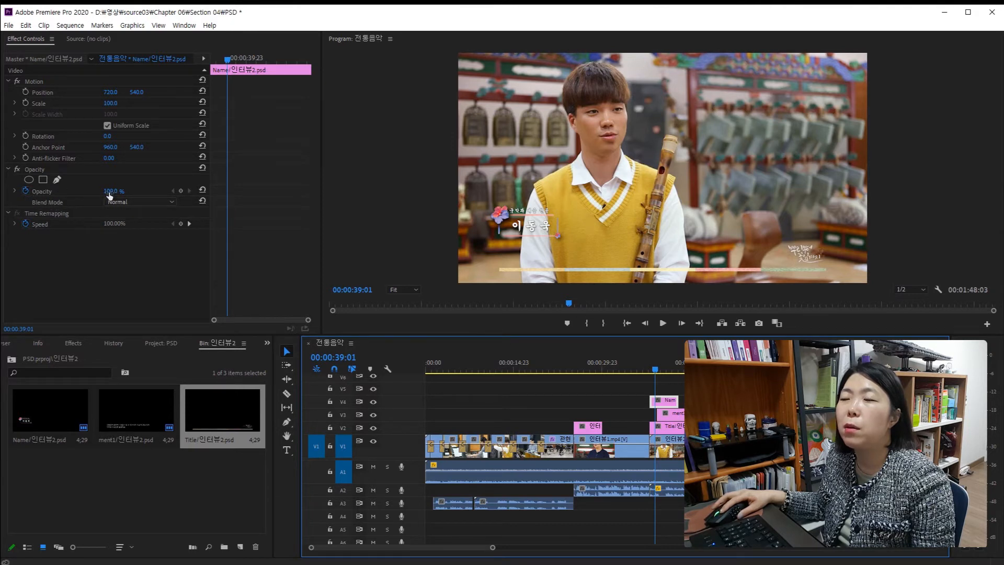
click(181, 192)
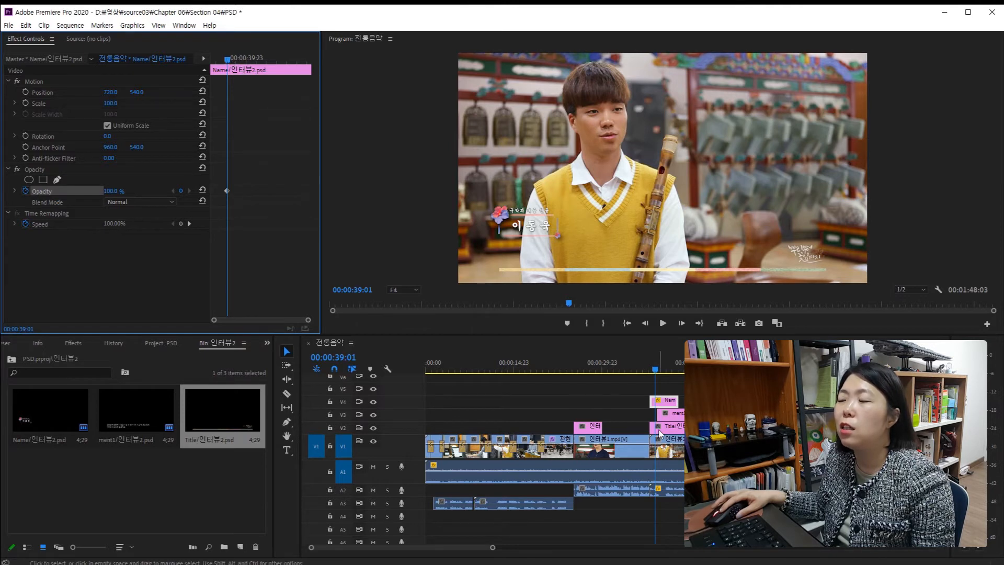
Step: Set the Name clip's opacity to 0% at its start, 00:00:38:05, to create a fade-in
click(653, 373)
drag(652, 372, 650, 373)
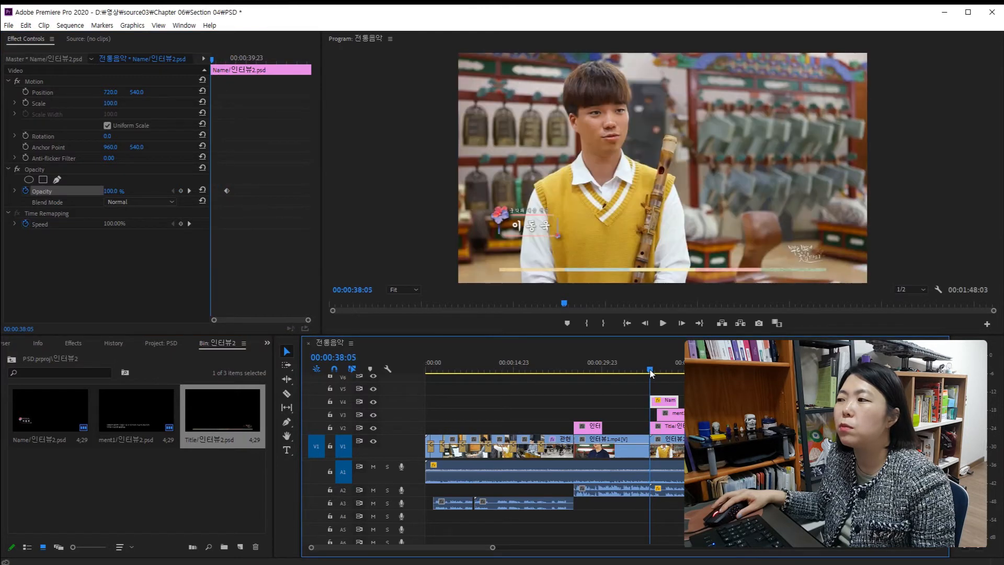
click(113, 191)
text(4)
key(Return)
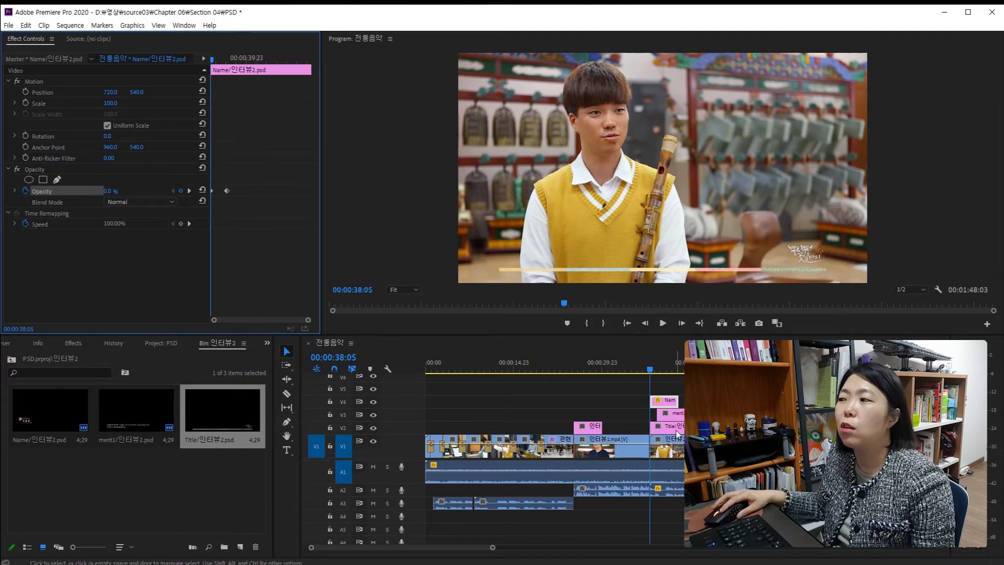
Step: Play back the Name clip through to its end to review the opacity fade-in
key(space)
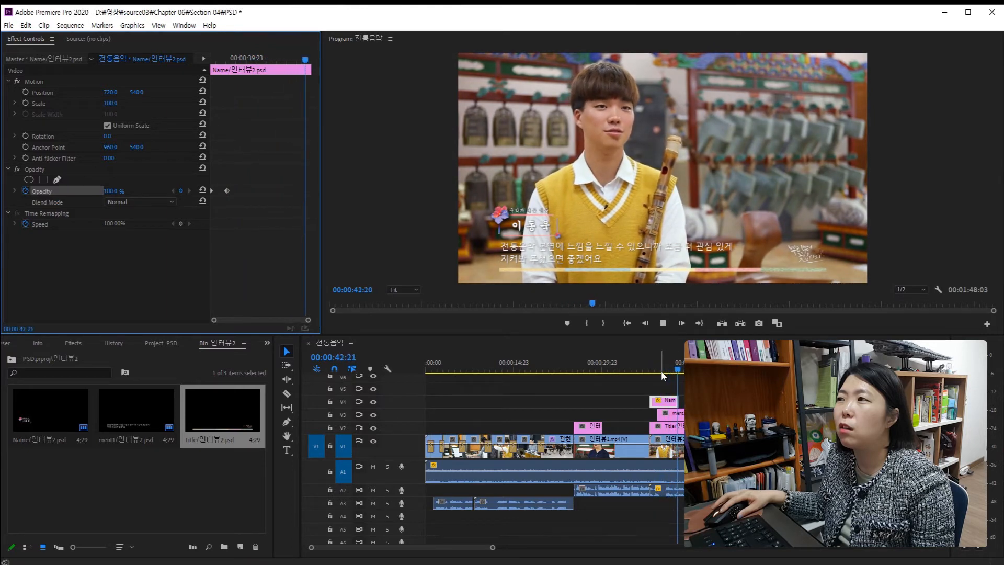
drag(661, 371, 650, 371)
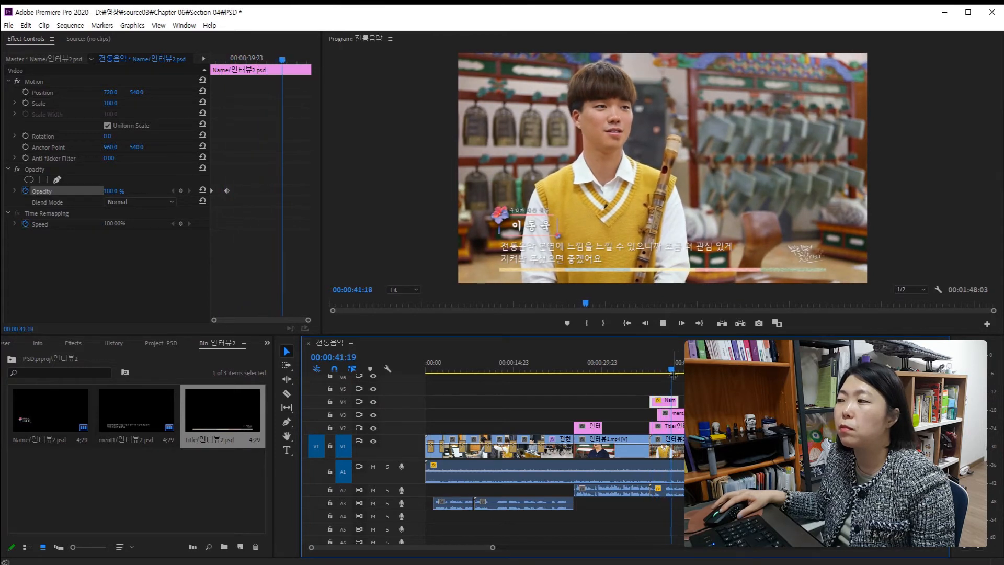
mouse_move(674, 371)
mouse_down()
mouse_move(650, 374)
mouse_move(679, 386)
mouse_move(671, 386)
mouse_up()
key(space)
key(space)
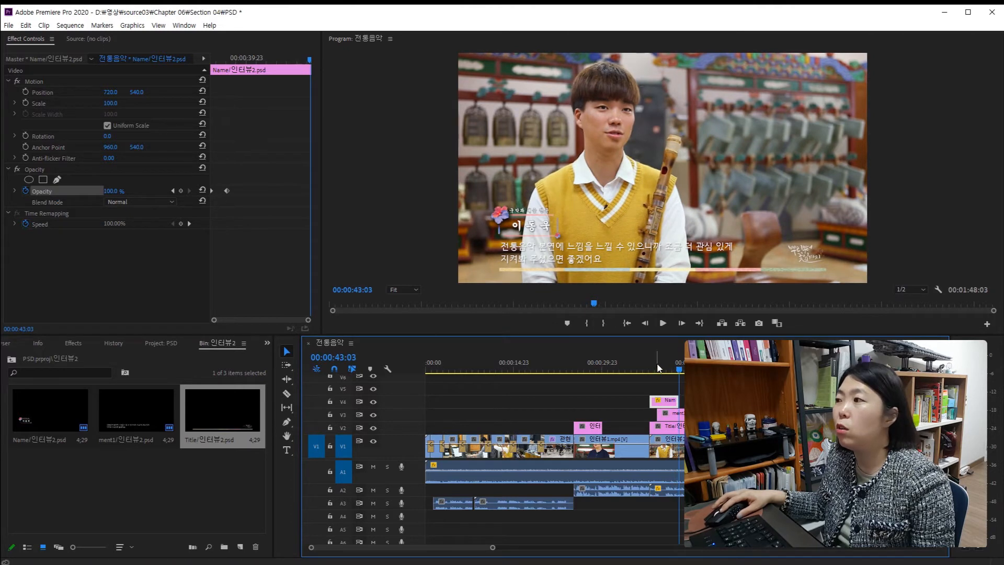
Step: Create a fade-out on the Name clip by copying its opacity keyframes, with 0% at 00:00:43:01 and 100% at 00:00:42:07
drag(677, 371, 677, 372)
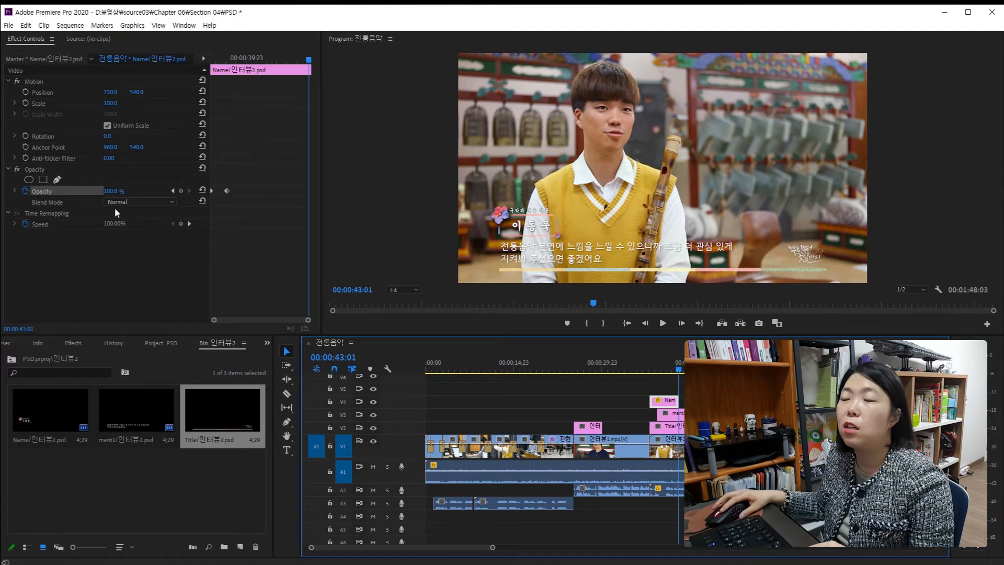
key(ctrl+s)
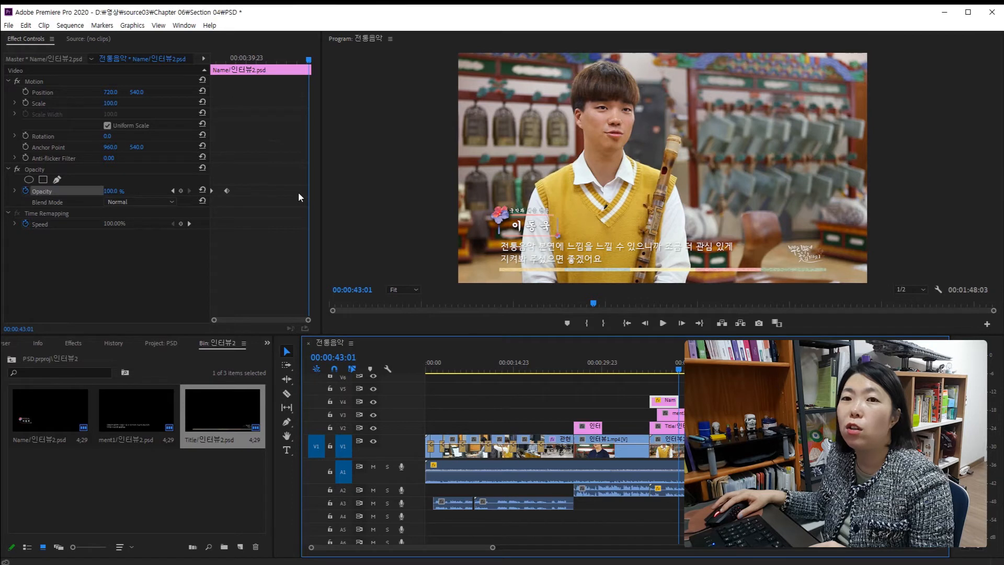
click(213, 193)
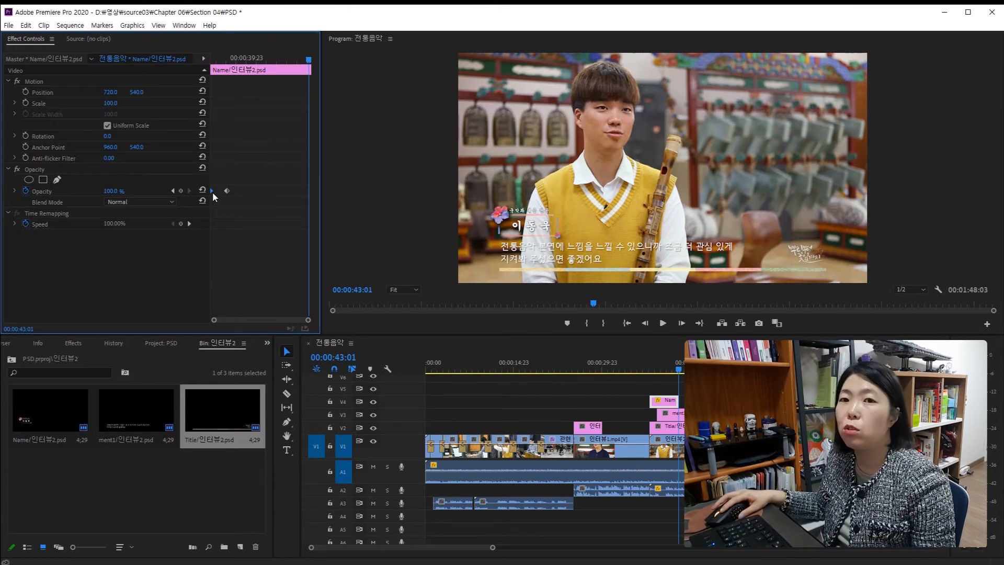
key(ctrl+v)
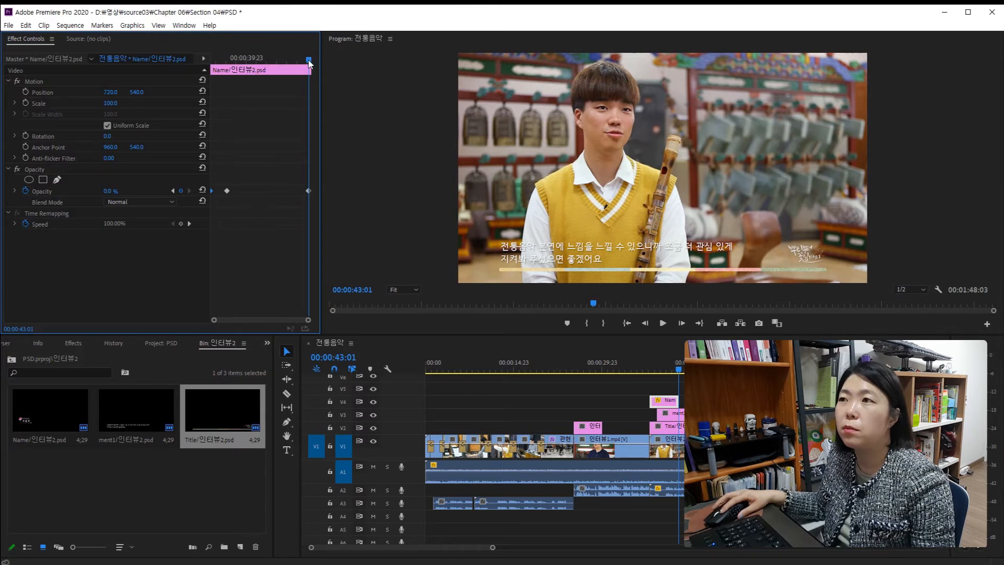
drag(308, 62, 293, 68)
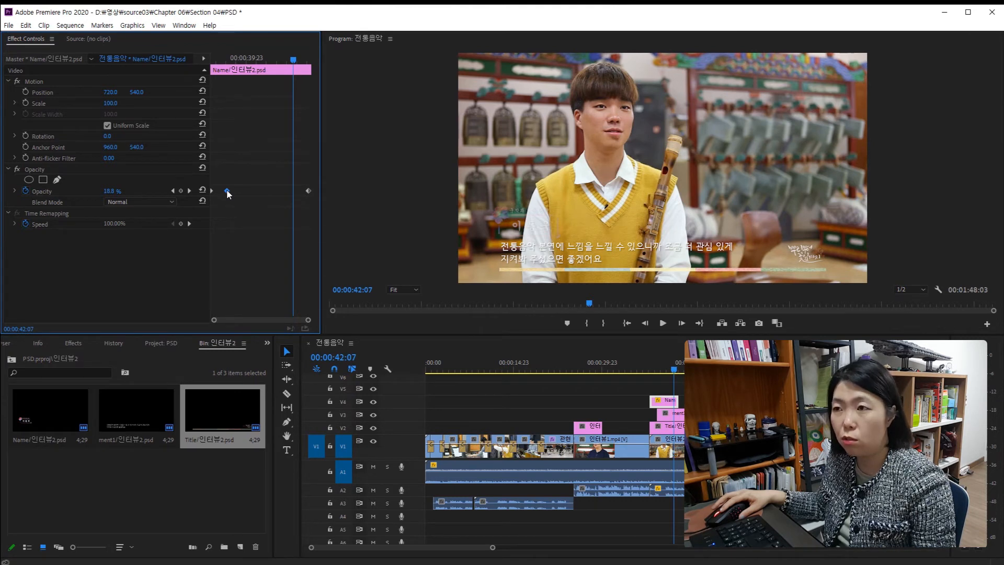
key(ctrl+v)
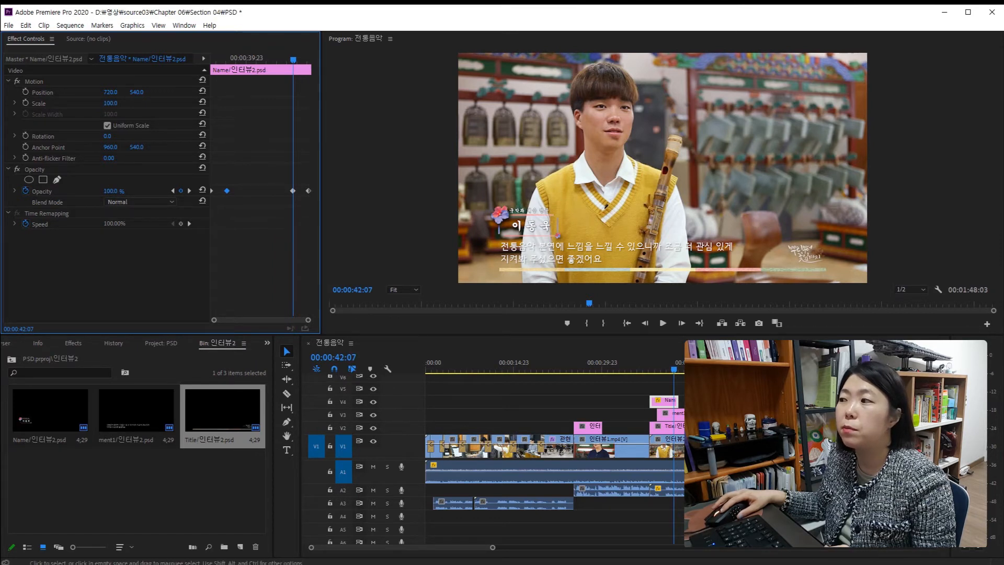
Step: Play back 인터뷰2.mp4 from just before its start to review the Name caption's fade-in and fade-out
drag(673, 372, 649, 375)
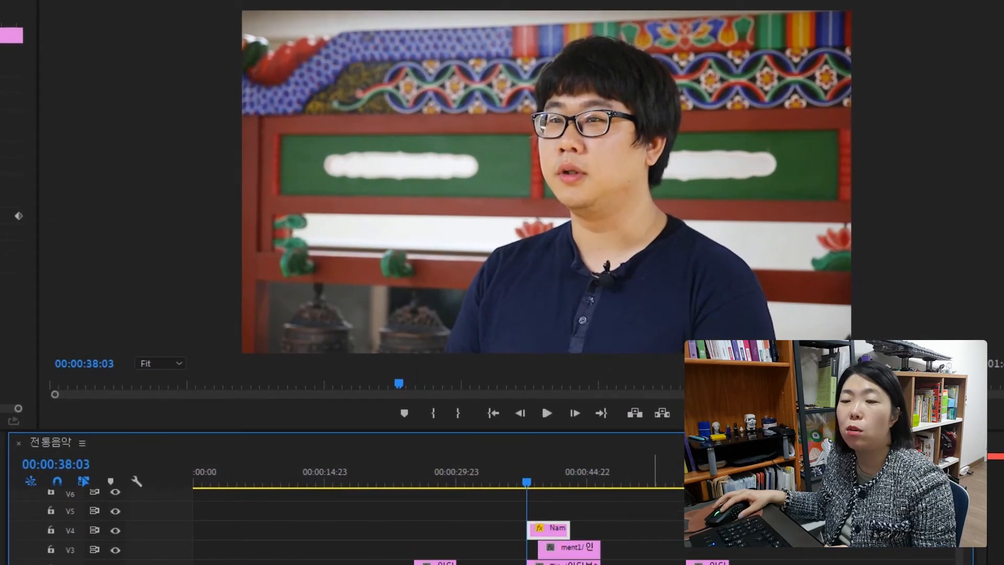
key(space)
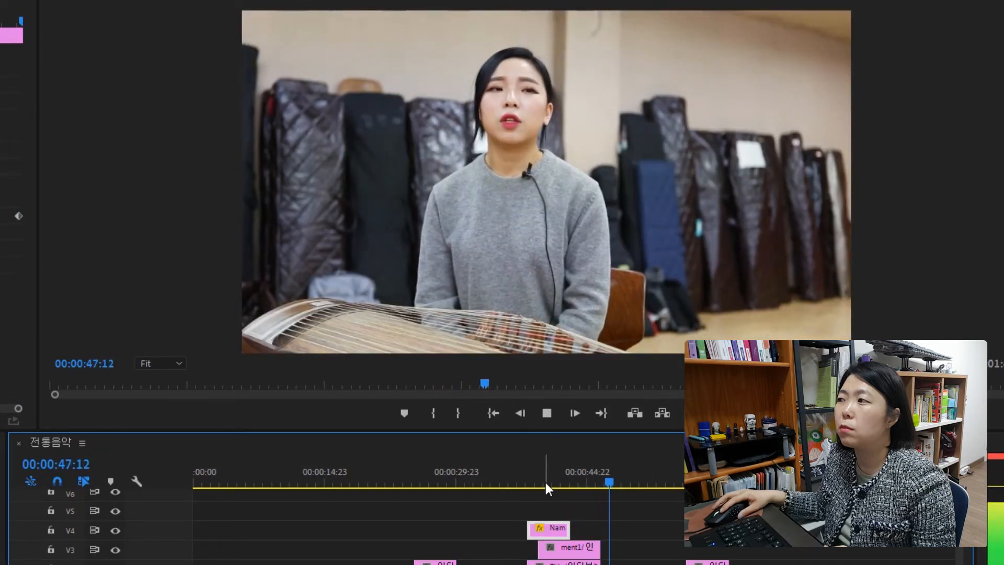
drag(545, 482, 574, 507)
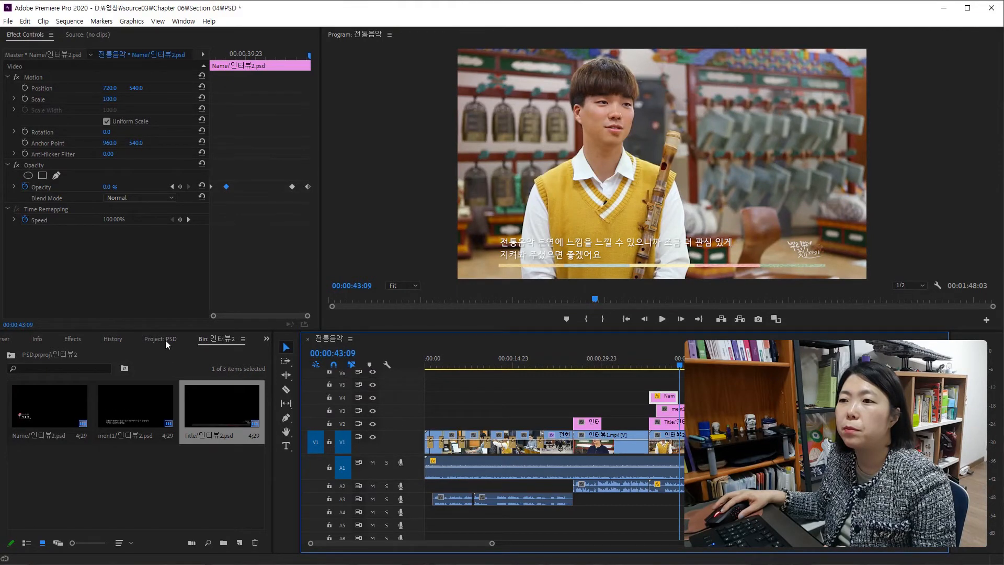
Step: Open the 인터뷰3 bin in the PSD project and look through its imported layers
click(165, 339)
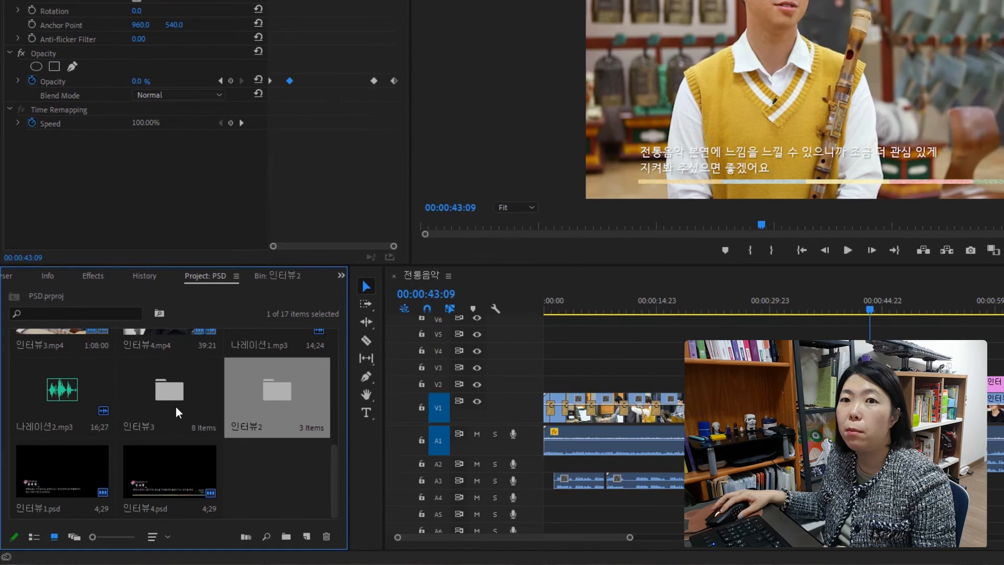
click(176, 407)
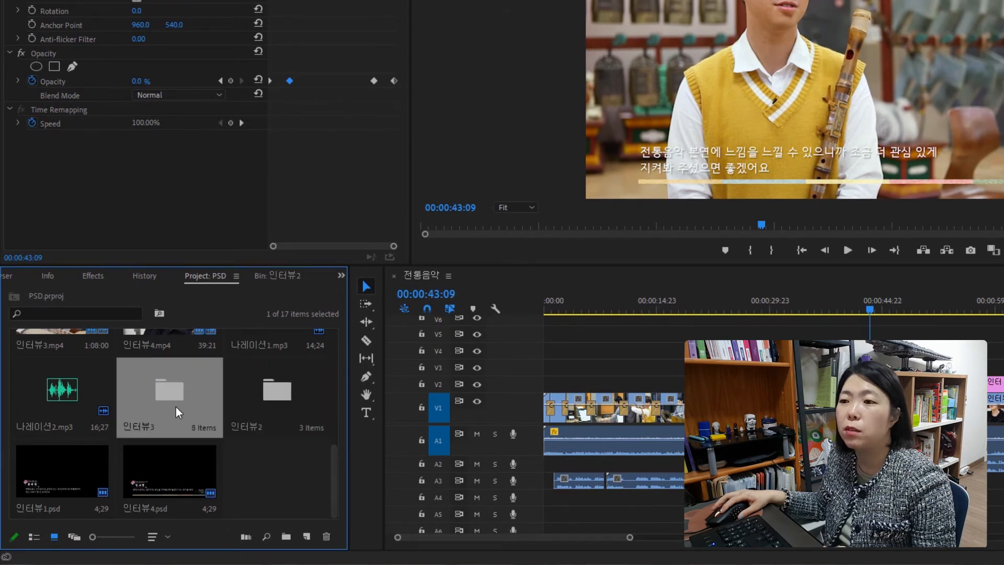
double_click(175, 406)
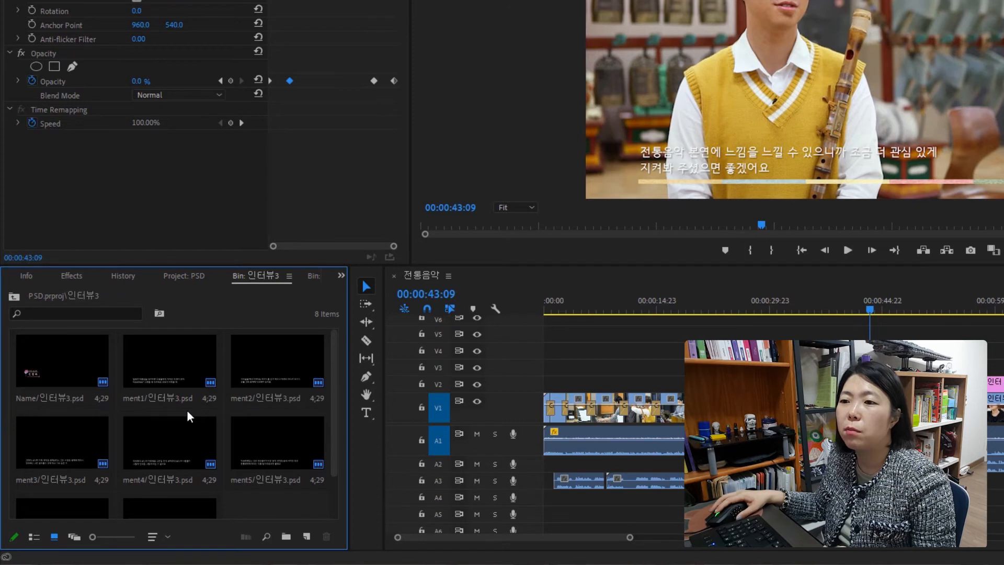
scroll(187, 409, down, 1)
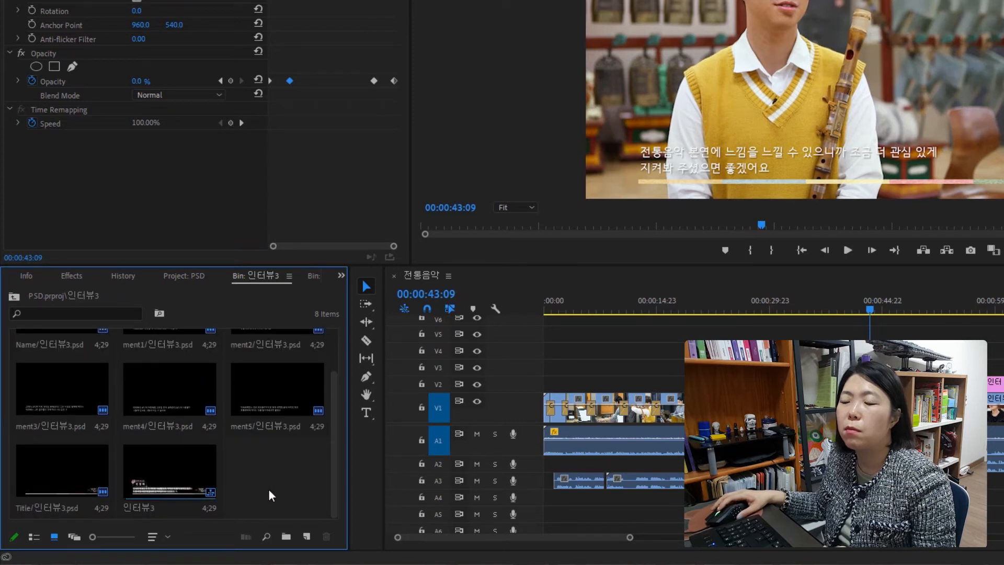
Step: Open the 인터뷰3 sequence from its bin to examine the stacked caption layers, and return to the 전통음악 sequence
scroll(268, 488, up, 1)
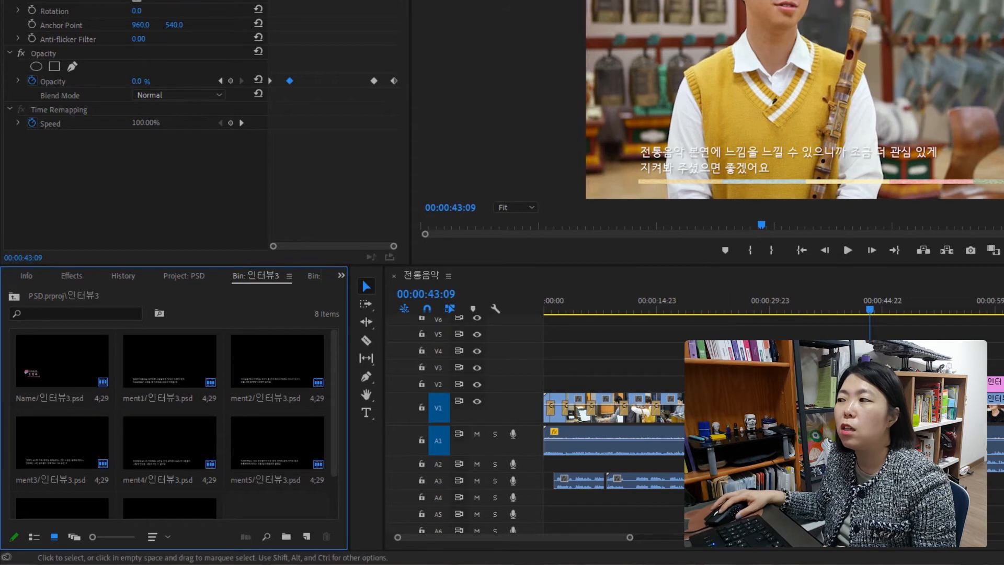
scroll(253, 442, down, 1)
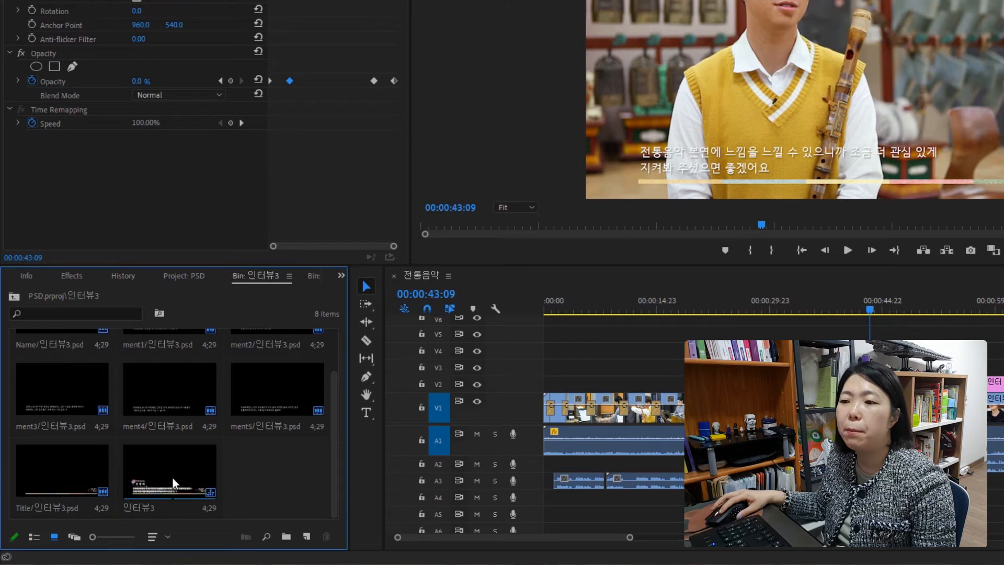
click(172, 476)
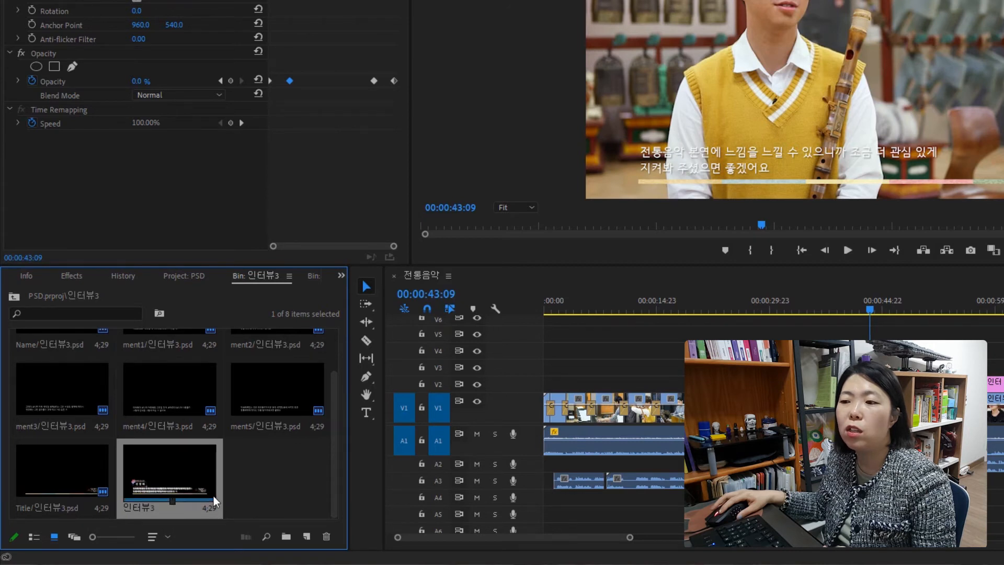
click(252, 486)
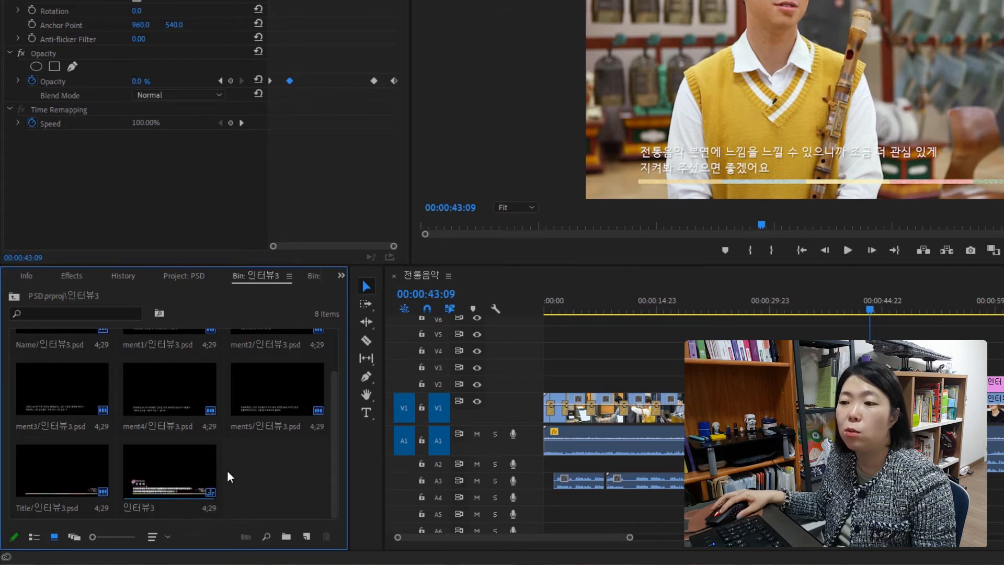
double_click(187, 474)
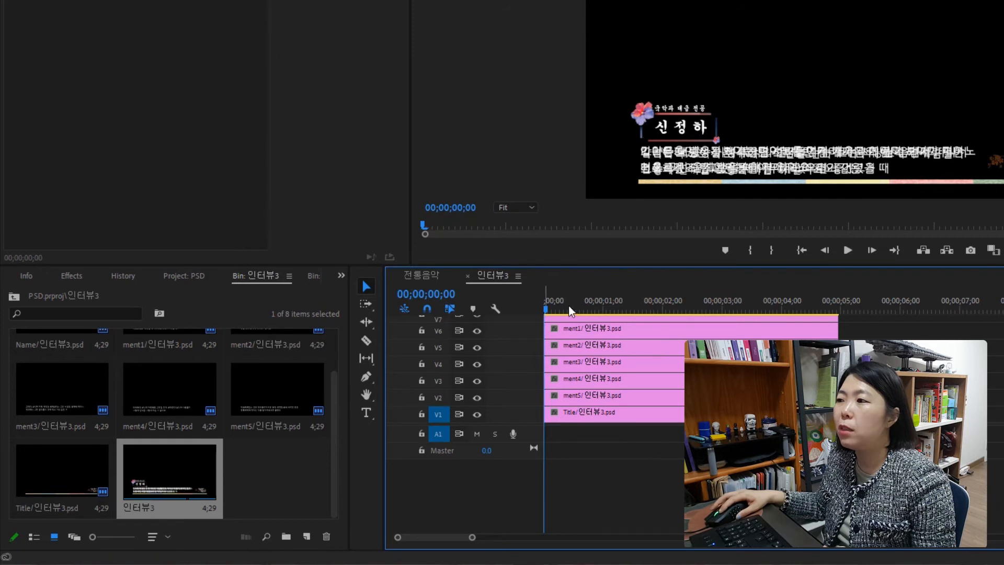
mouse_move(605, 306)
mouse_down()
mouse_move(556, 315)
mouse_move(589, 314)
mouse_up()
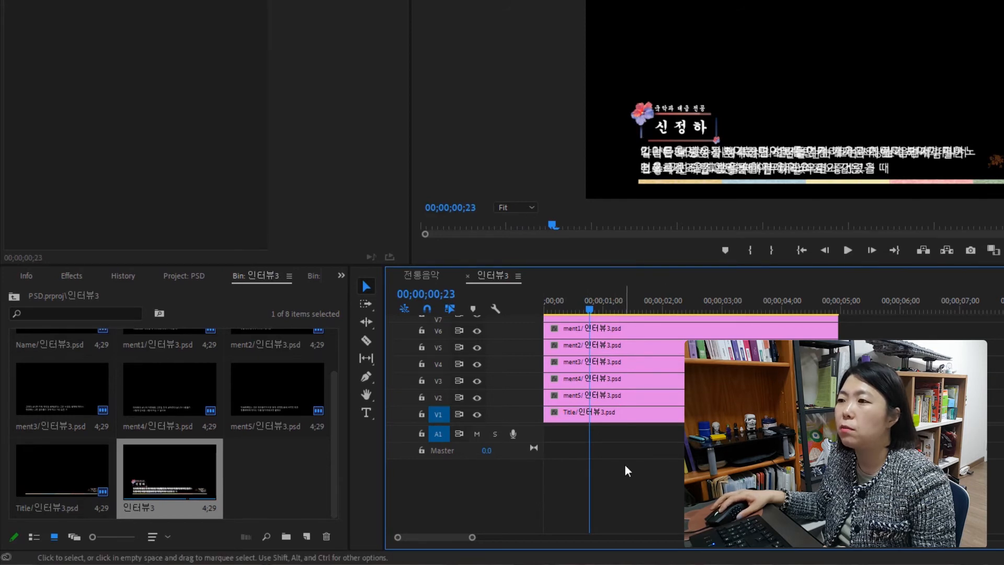
click(424, 277)
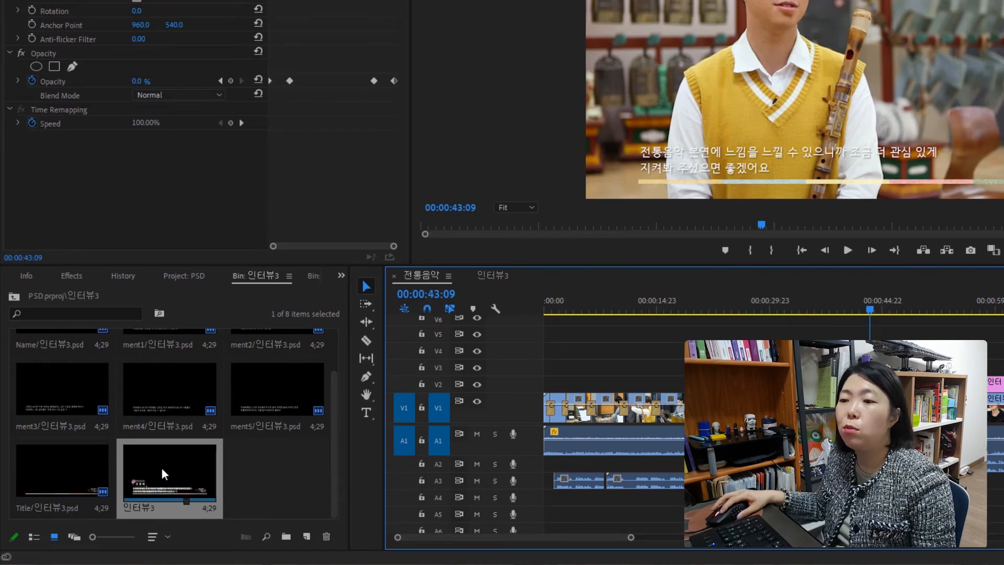
Step: Place the 인터뷰3 sequence as a nested clip on V3 above 인터뷰3.mp4, starting at 00:00:46:14
drag(162, 469, 235, 458)
drag(30, 484, 716, 410)
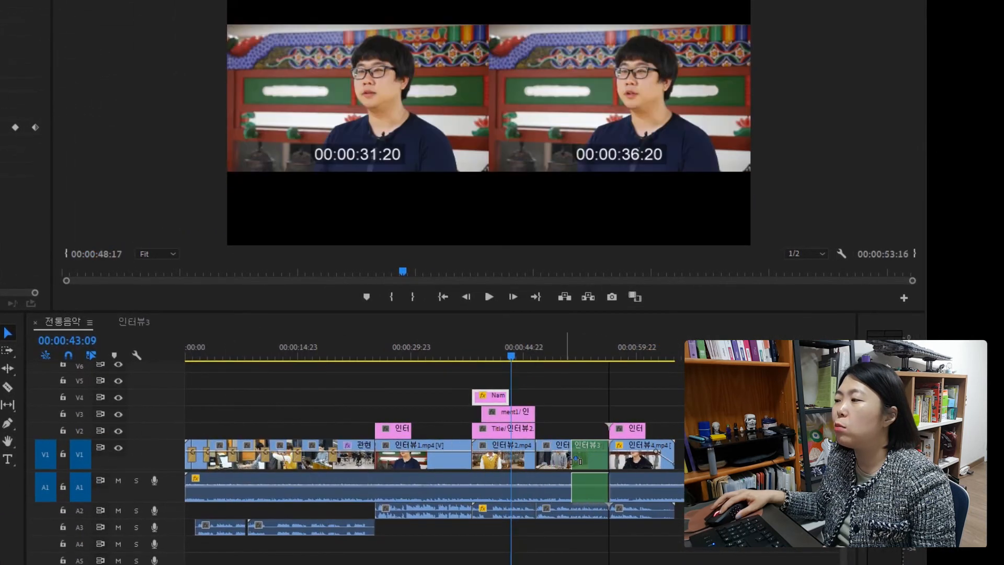
mouse_move(563, 429)
mouse_down()
mouse_move(547, 436)
mouse_move(554, 418)
mouse_move(542, 417)
mouse_move(557, 417)
mouse_move(549, 417)
mouse_up()
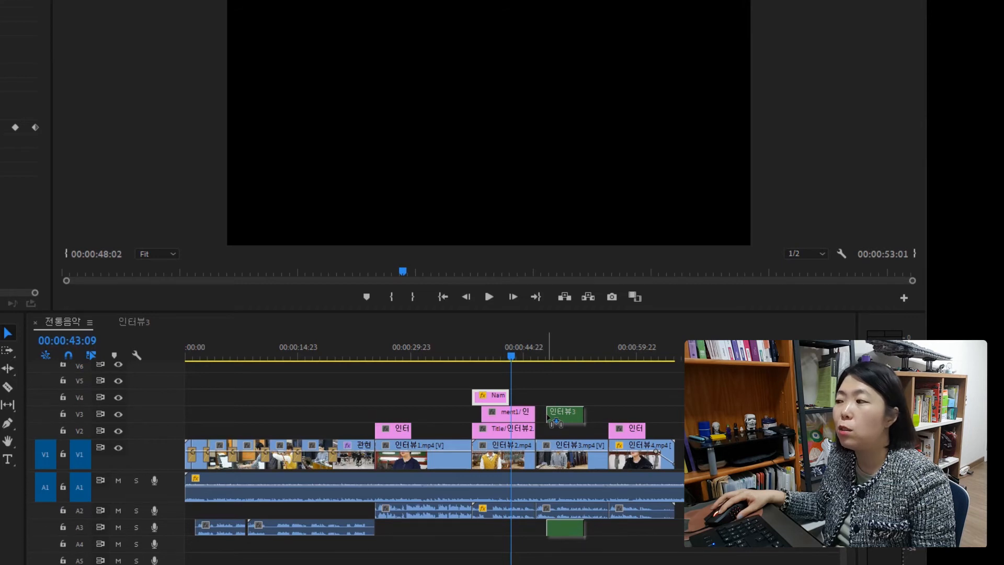
drag(549, 417, 543, 423)
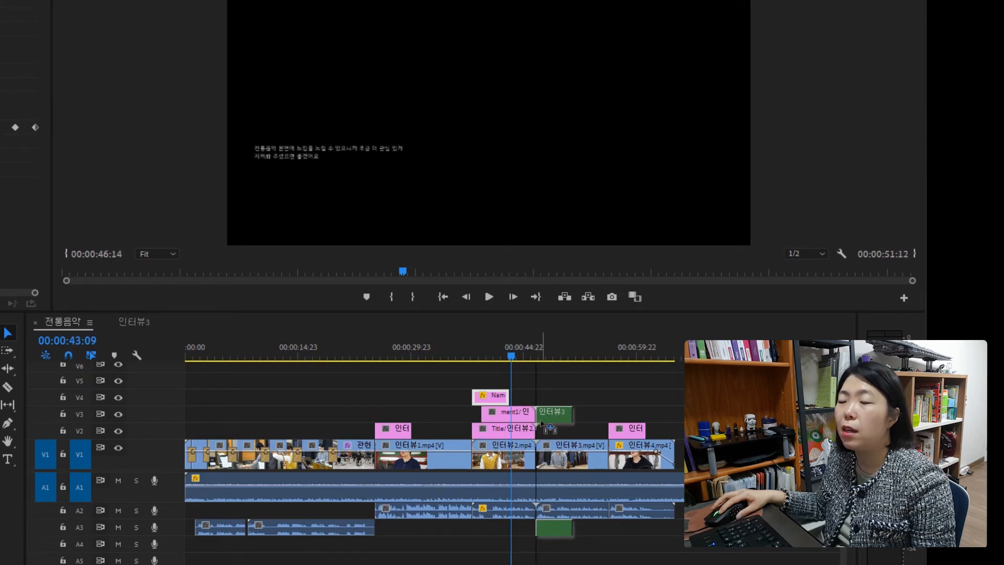
drag(543, 423, 544, 424)
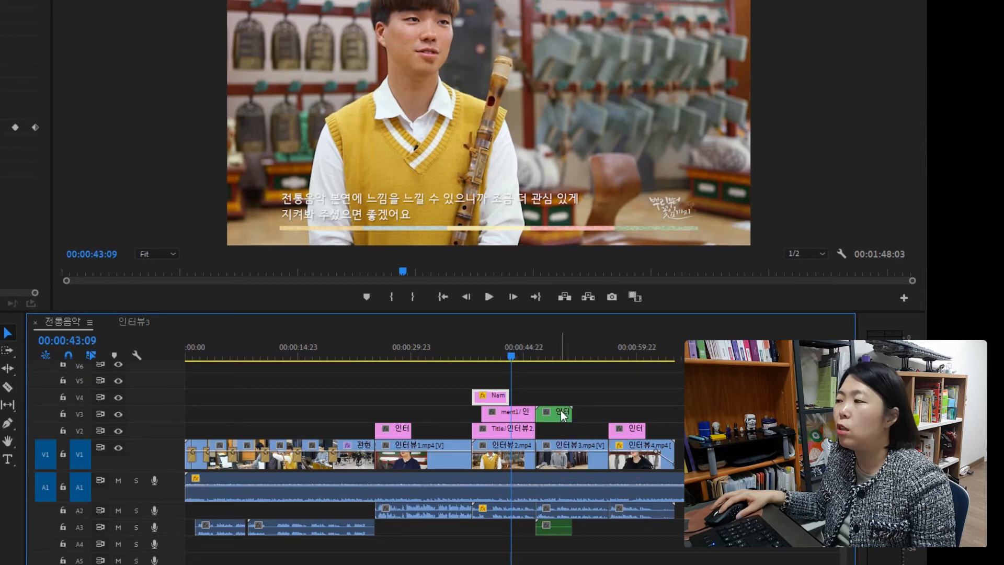
Step: Lengthen all the caption layers inside the nested 인터뷰3 sequence together to 00;00;12;19
mouse_move(571, 414)
mouse_down()
mouse_move(596, 422)
mouse_move(588, 414)
mouse_up()
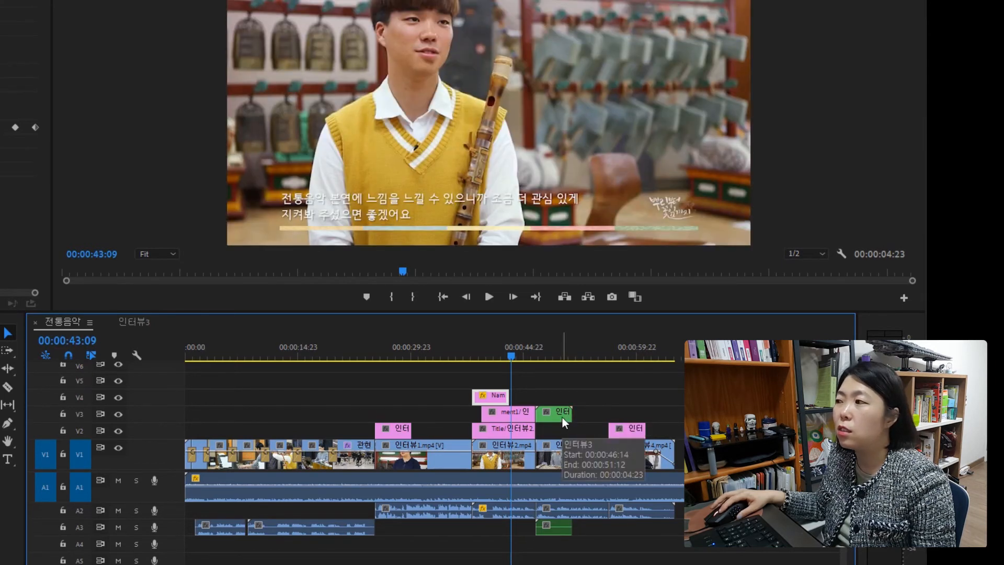
double_click(562, 417)
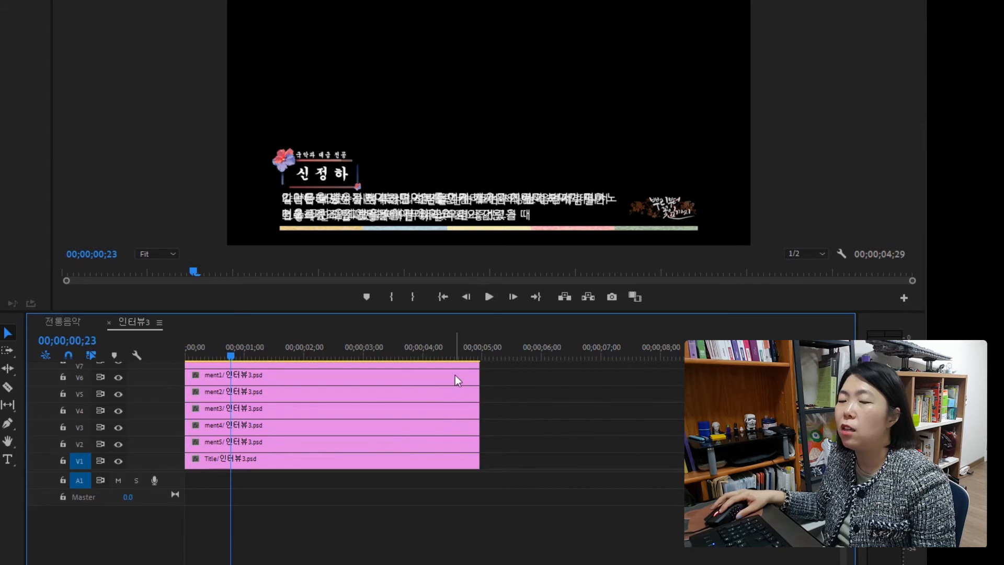
click(437, 466)
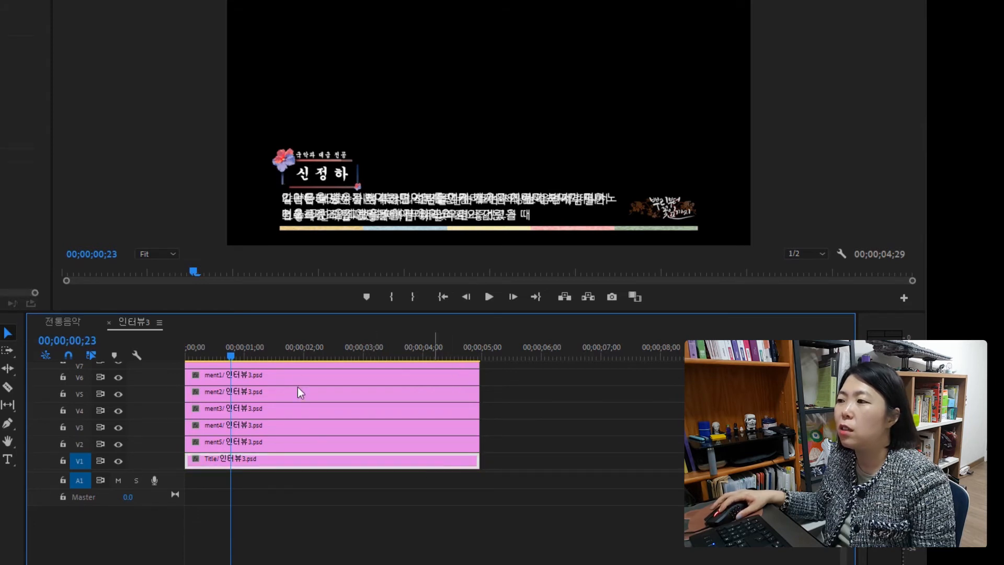
click(304, 363)
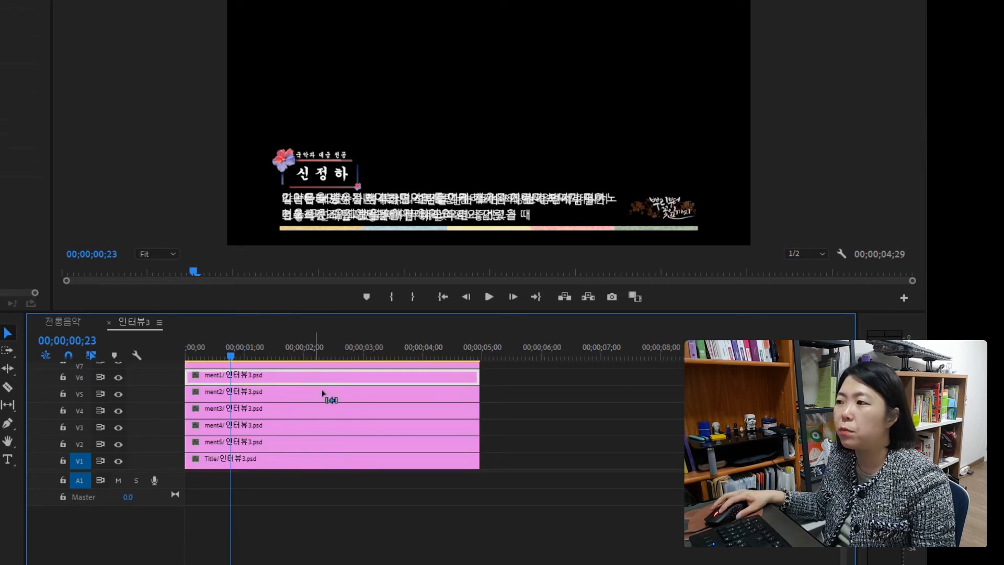
drag(374, 502, 349, 361)
drag(470, 384, 734, 434)
drag(547, 434, 612, 479)
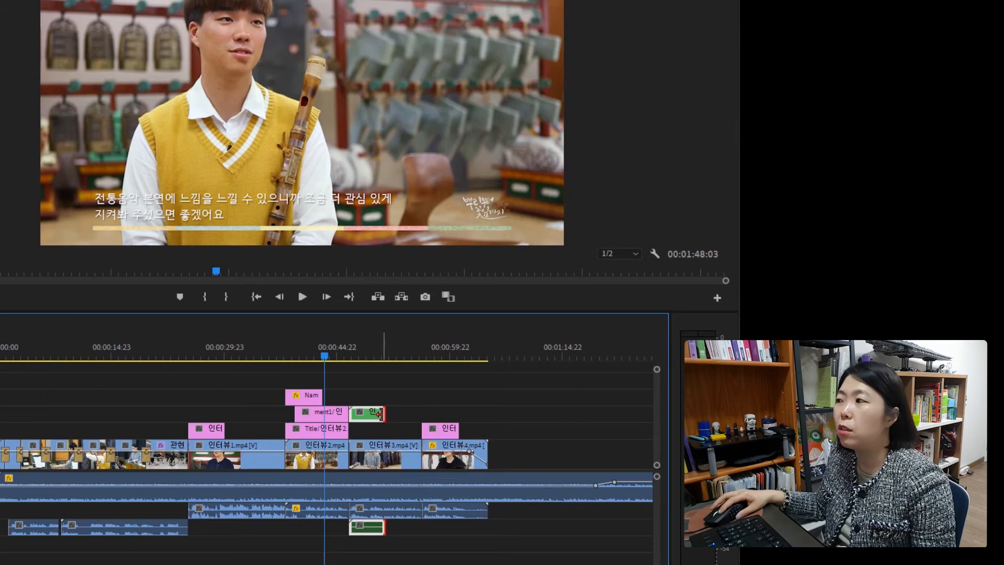
Step: Extend the nested 인터뷰3 clip on V3 to the end of 인터뷰3.mp4 and check its layers inside the nest
drag(381, 414, 413, 416)
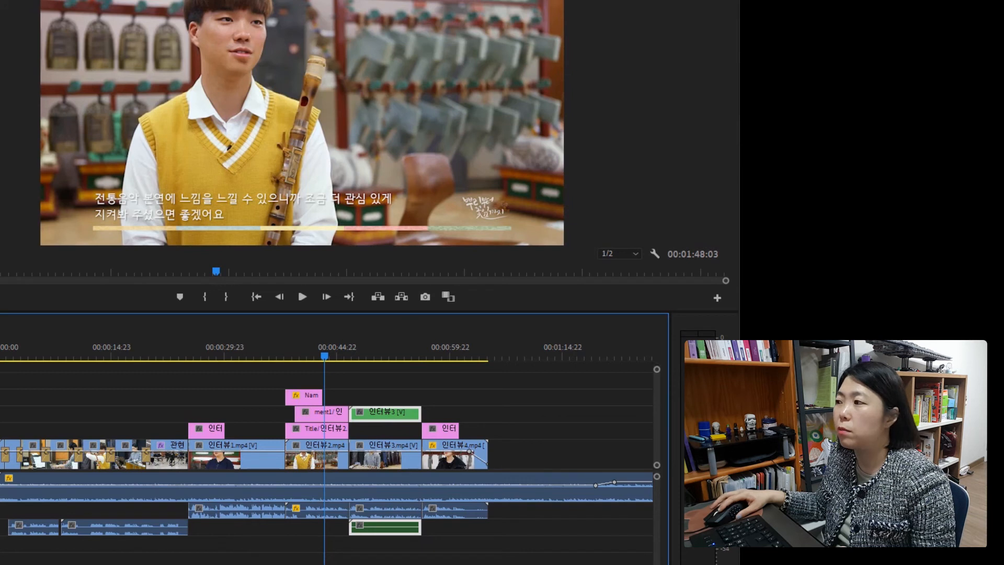
double_click(388, 416)
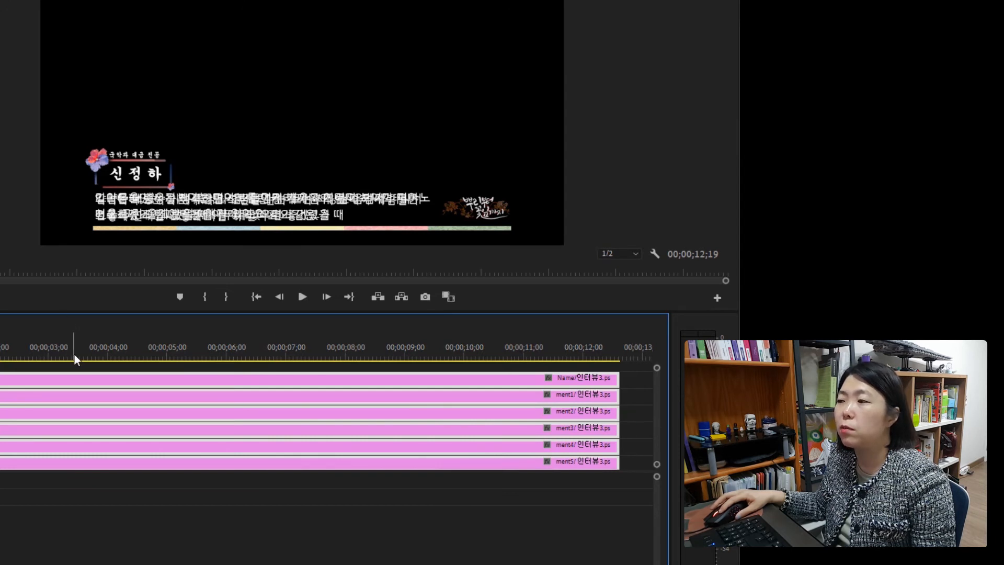
drag(74, 353, 0, 413)
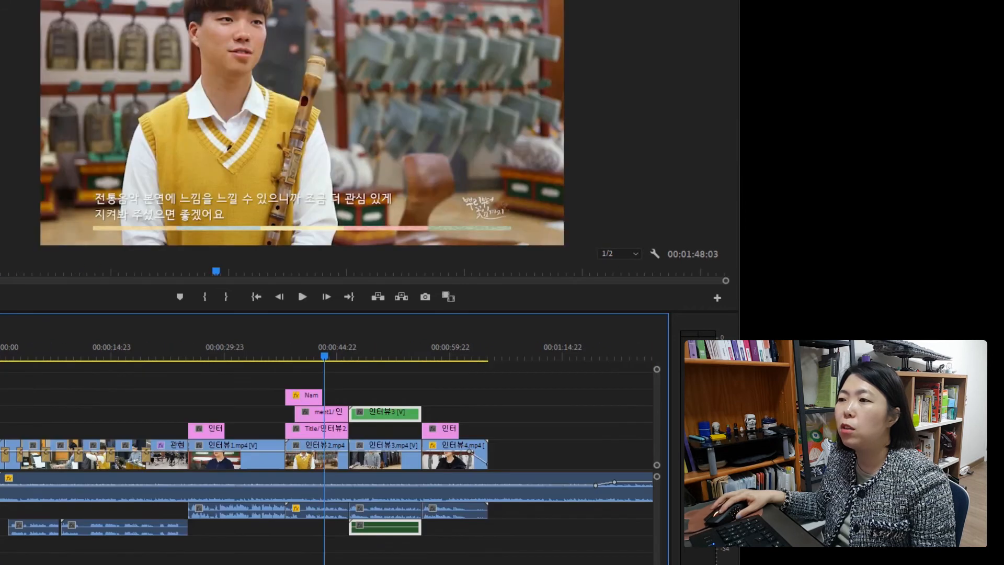
Step: Play back 인터뷰3.mp4 from its start to review the captions over the interview
click(352, 356)
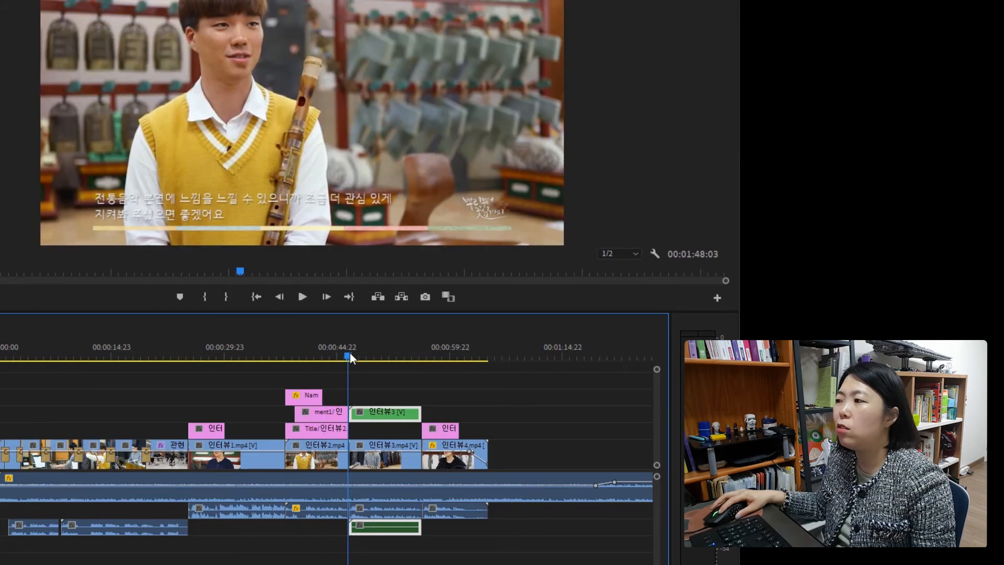
click(351, 354)
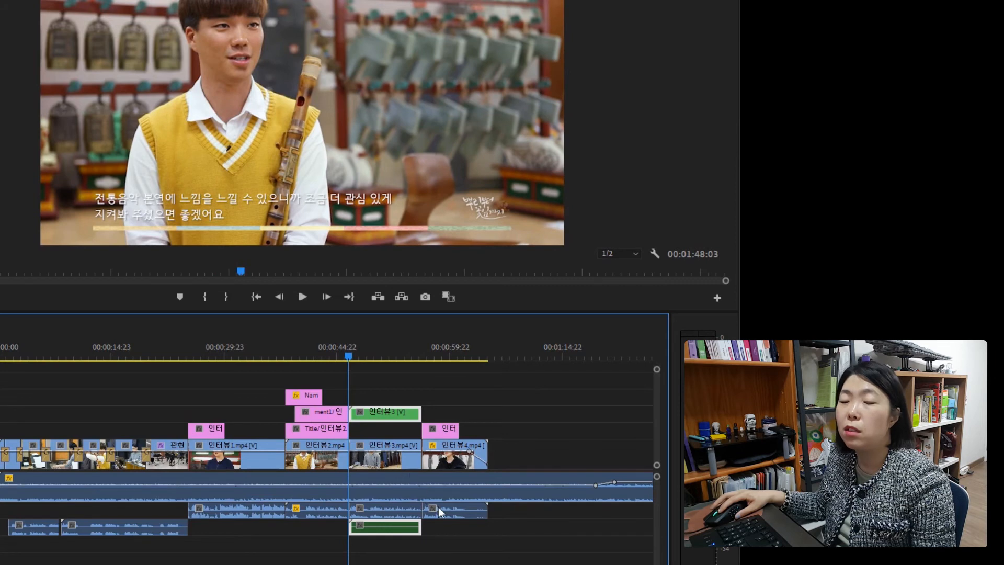
key(space)
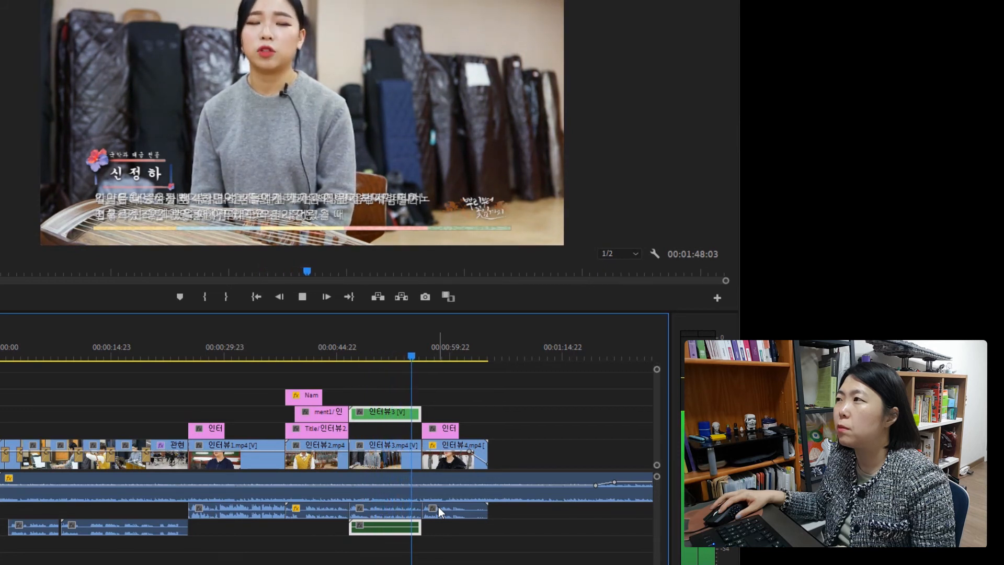
key(space)
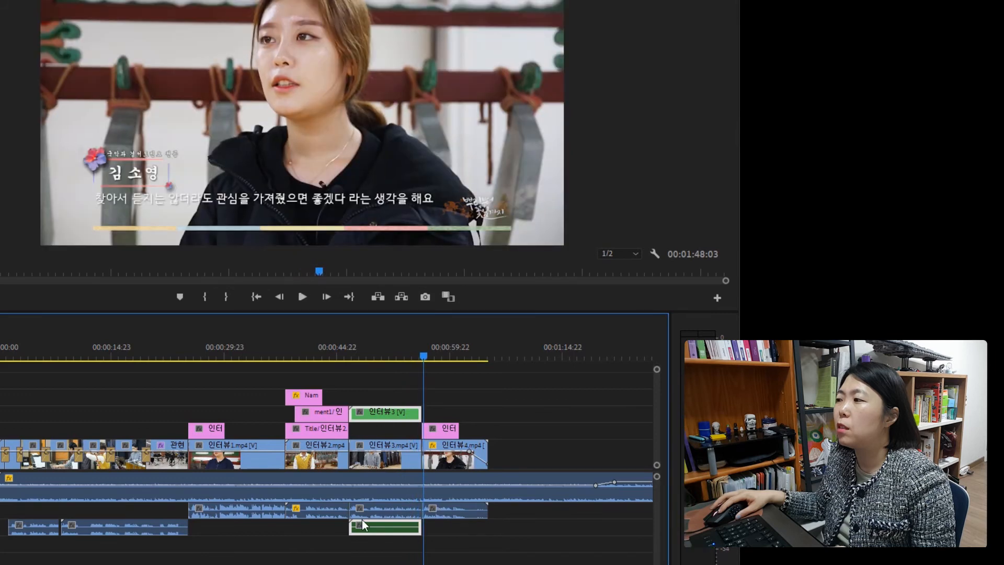
mouse_move(376, 359)
mouse_down()
mouse_move(354, 355)
mouse_move(369, 352)
mouse_up()
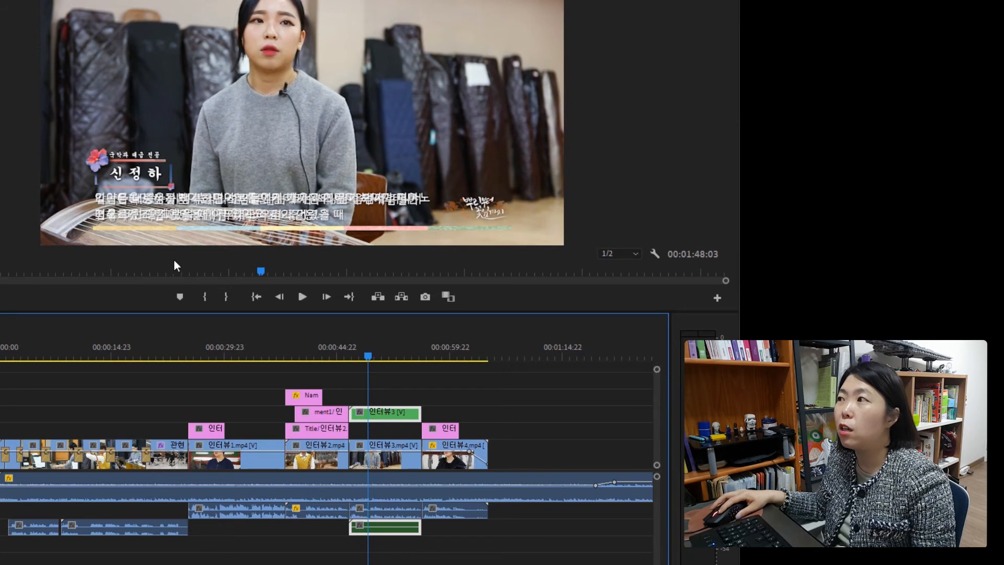
Step: Open the nested 인터뷰3 sequence and hide its five ment caption tracks, V2 to V6
double_click(374, 414)
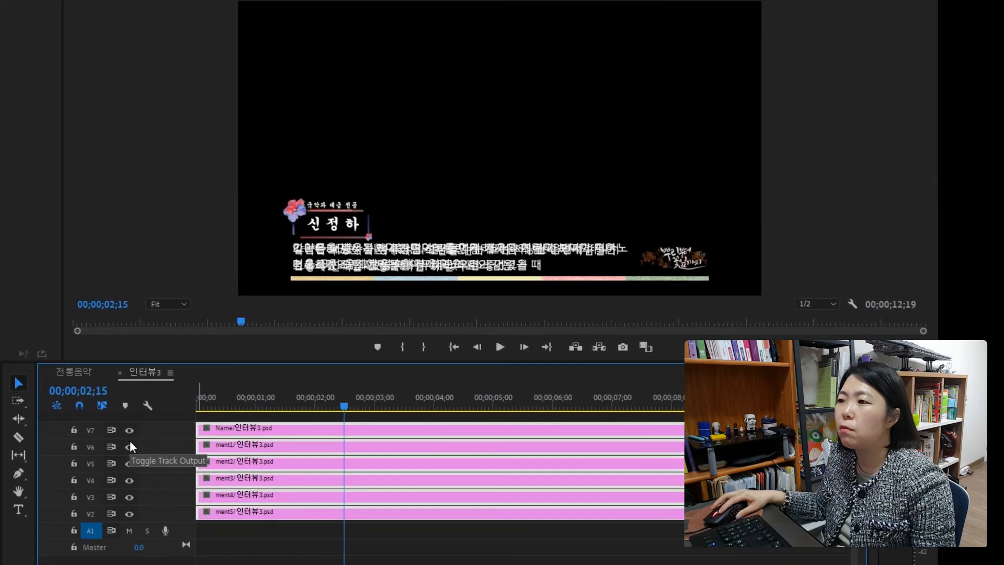
click(0, 396)
click(131, 465)
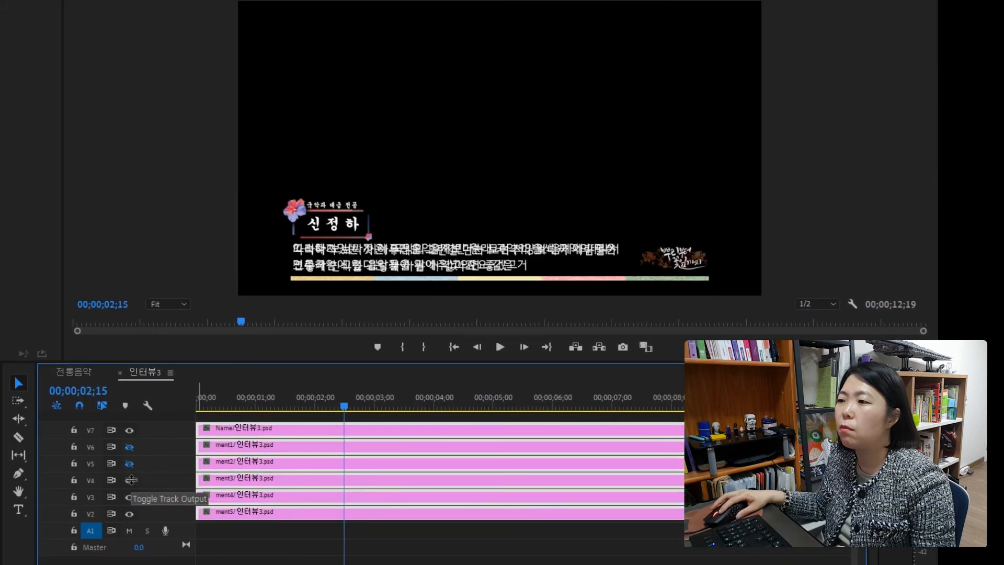
click(130, 480)
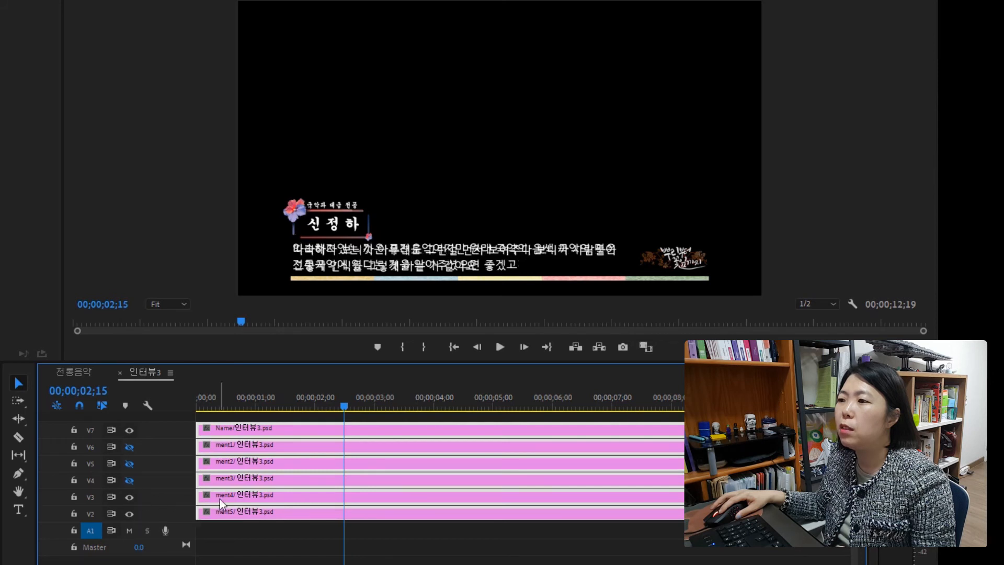
mouse_move(207, 406)
mouse_down()
mouse_move(199, 410)
mouse_move(211, 416)
mouse_up()
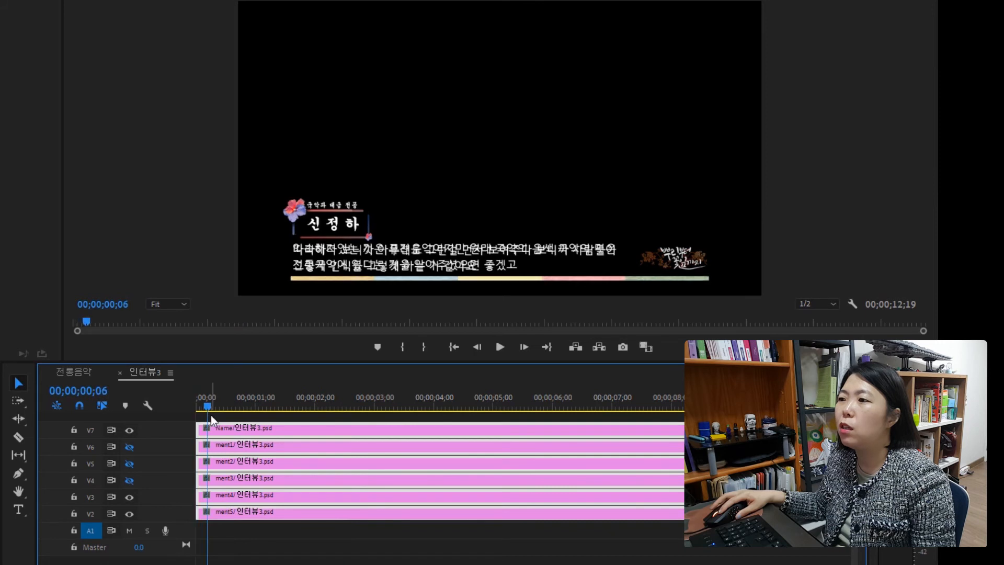
click(130, 497)
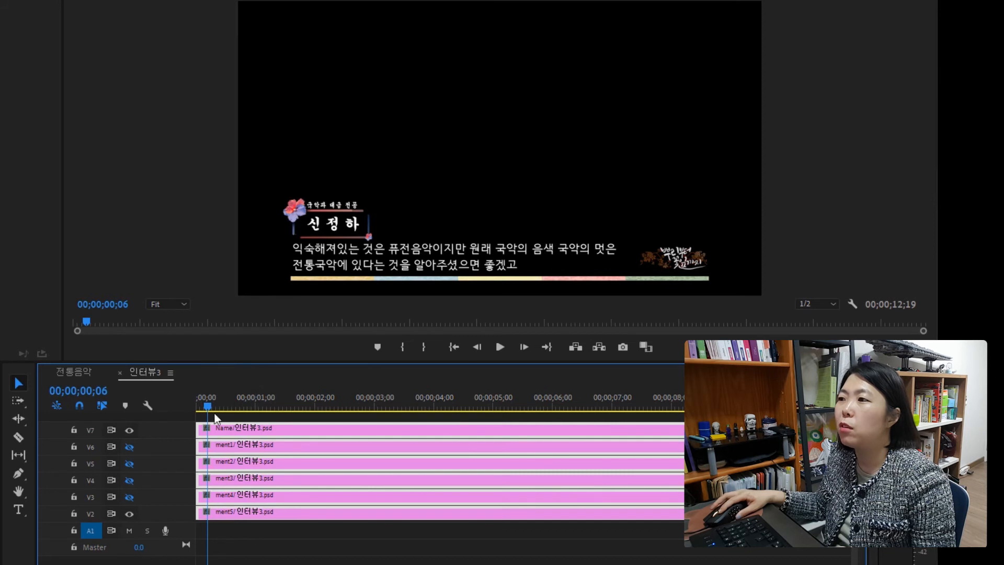
drag(209, 407, 376, 462)
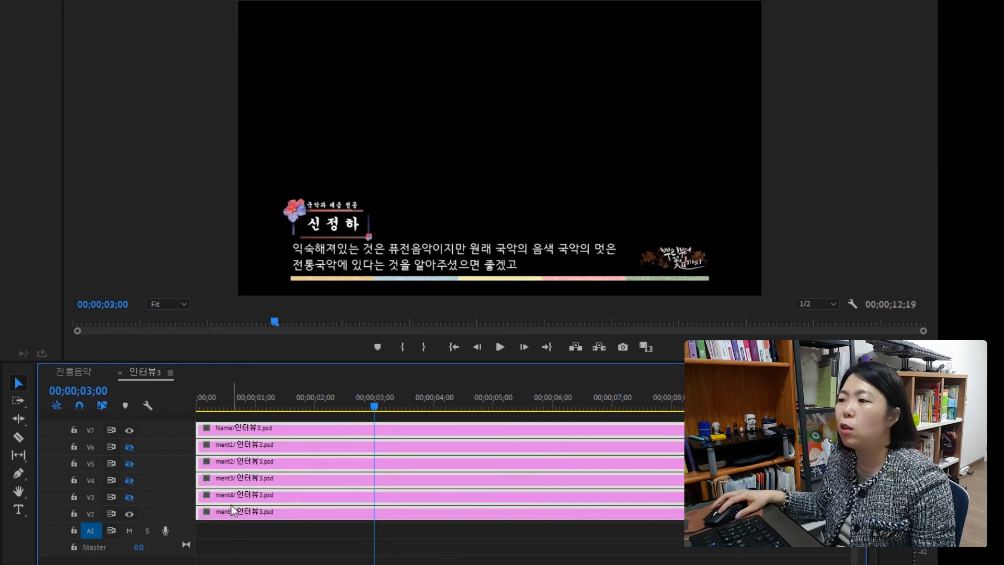
click(129, 514)
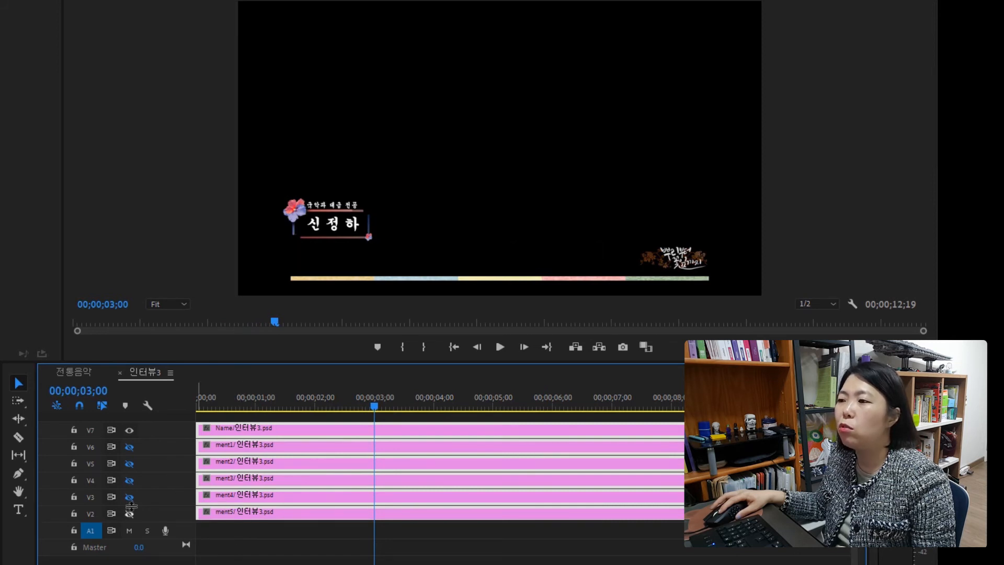
Step: Check the ment4, ment3, ment2 and ment1 caption texts by showing and hiding tracks V3, V4, V5 and V6 one at a time
click(130, 497)
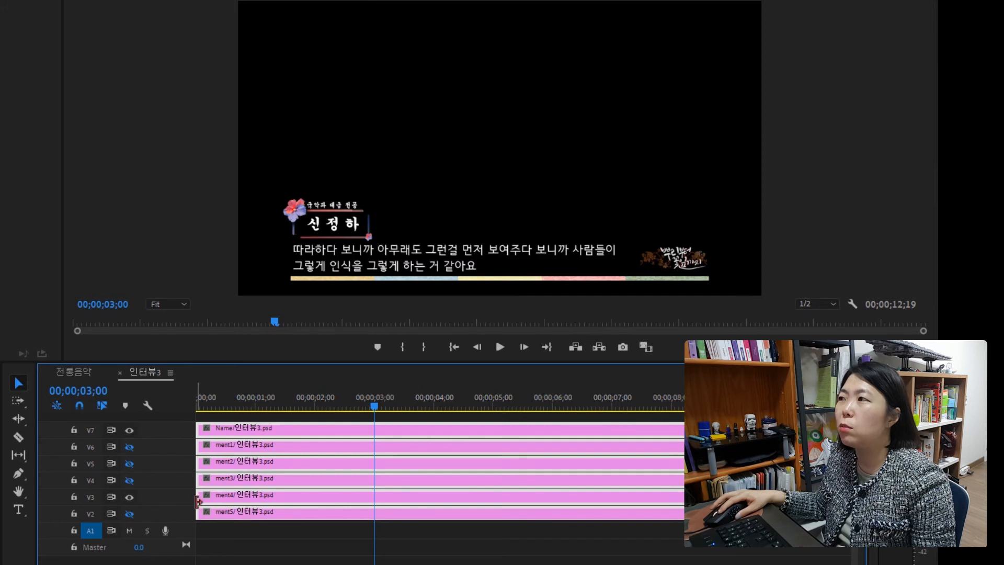
click(130, 498)
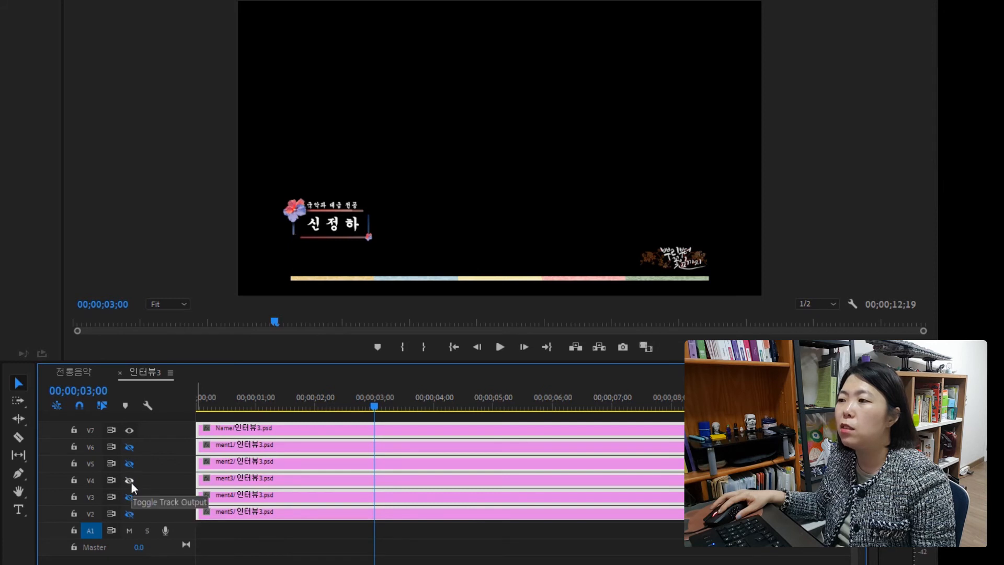
click(130, 480)
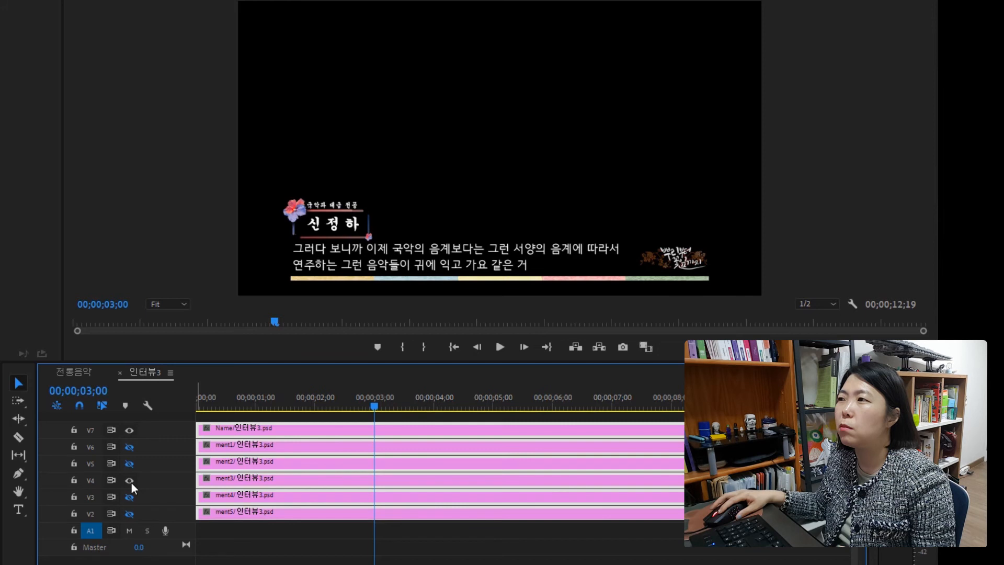
click(130, 480)
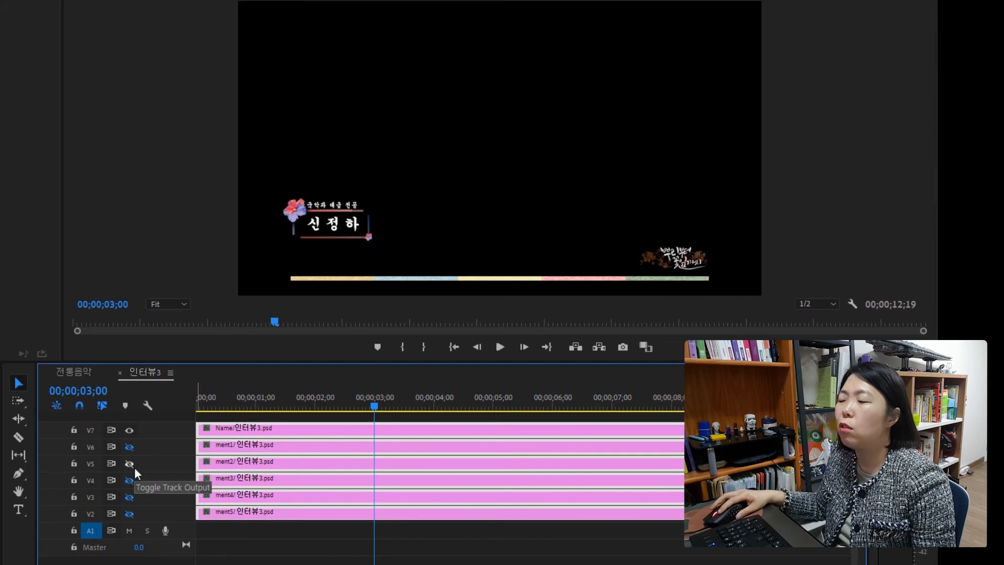
click(134, 466)
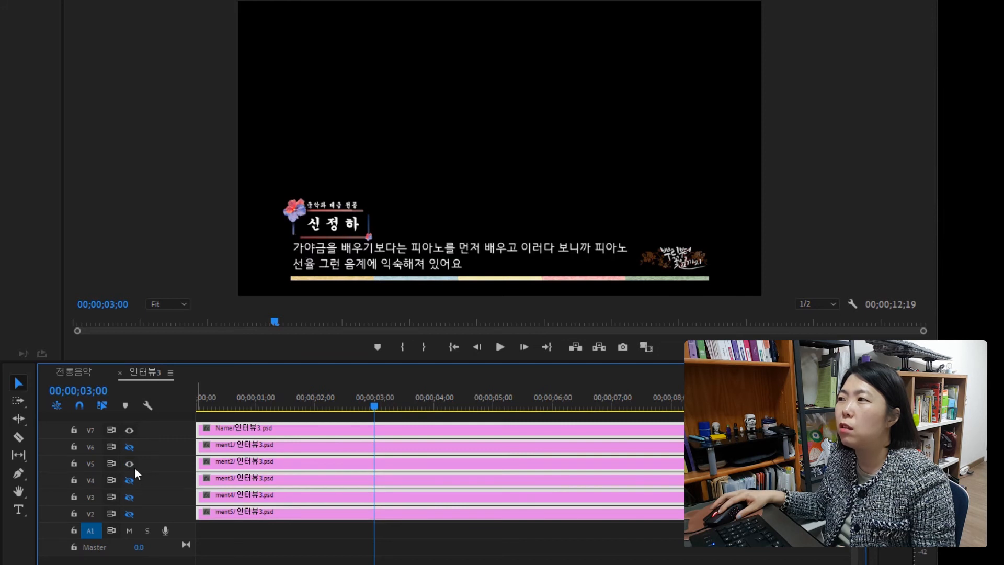
click(134, 466)
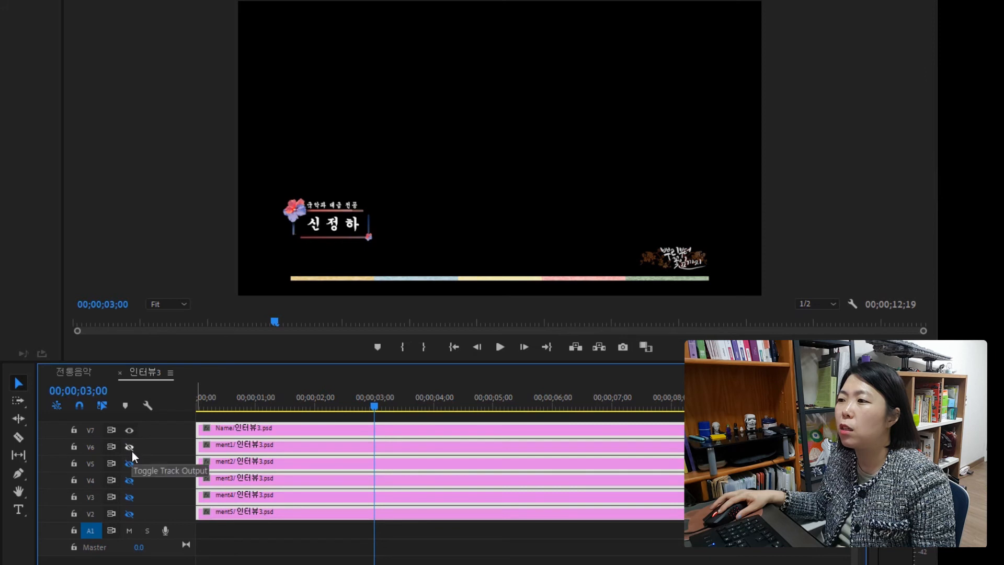
click(129, 447)
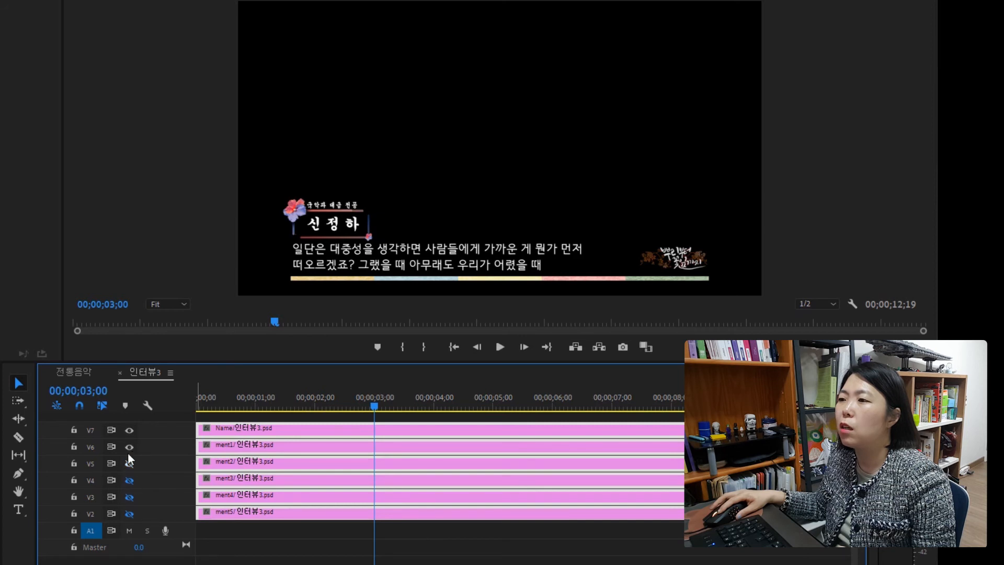
click(128, 448)
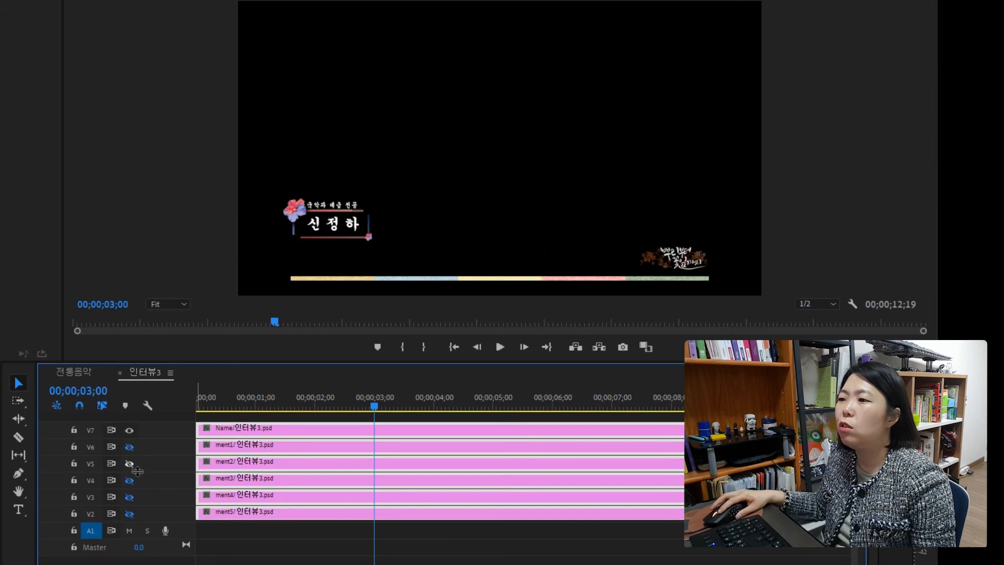
Step: Show the ment5 caption track V2 and move its clip to start at 00;00;00;20
click(133, 515)
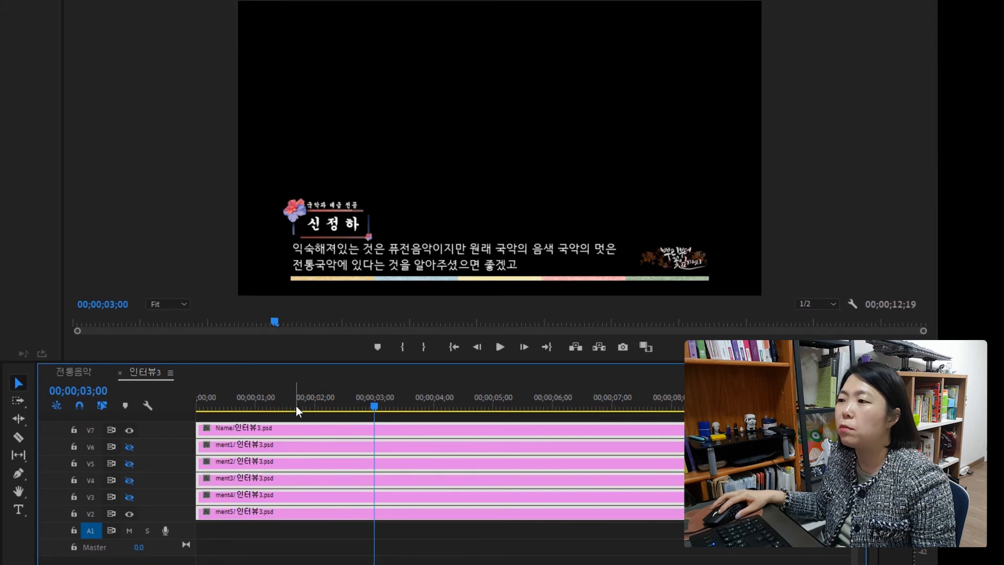
drag(296, 405, 236, 423)
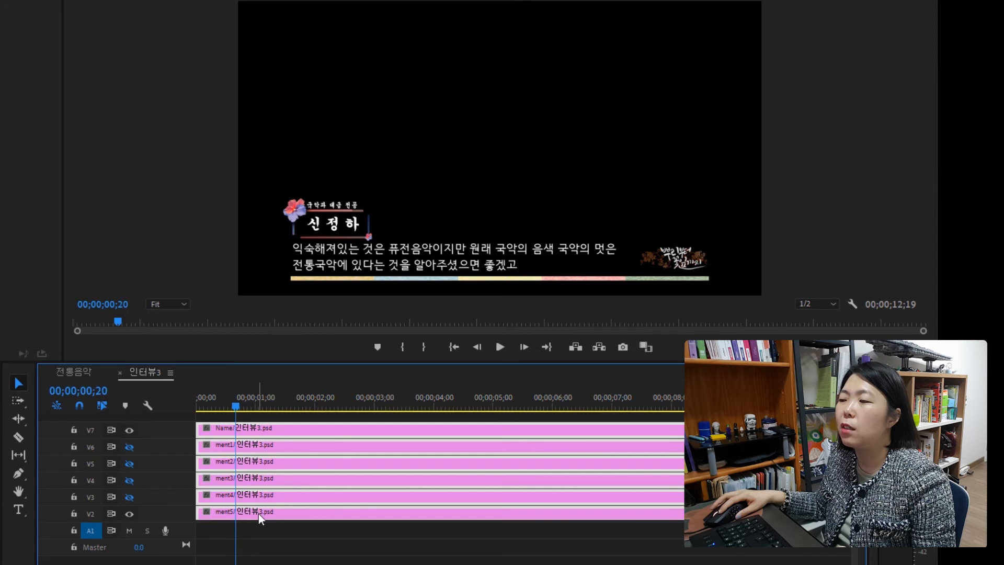
click(275, 531)
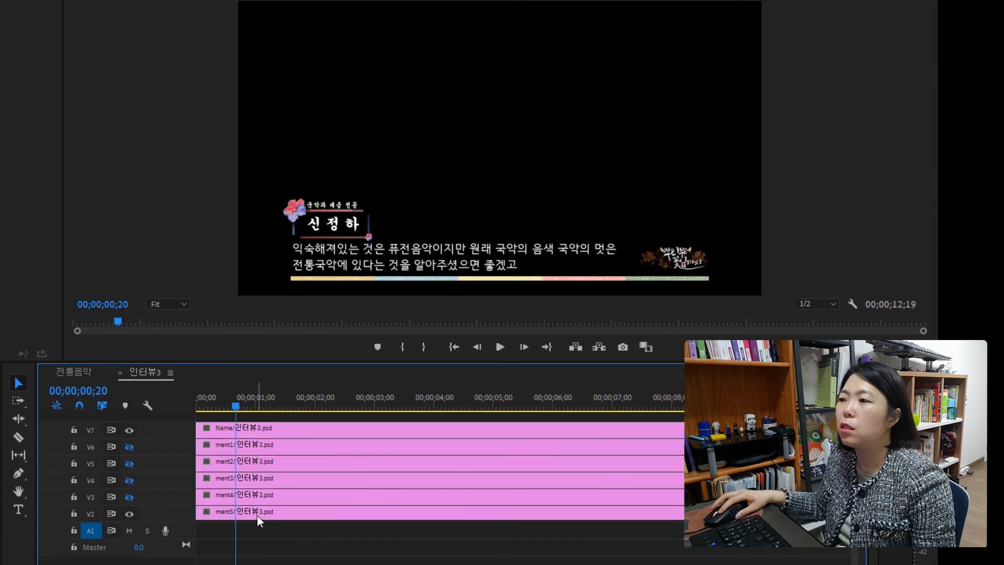
click(256, 515)
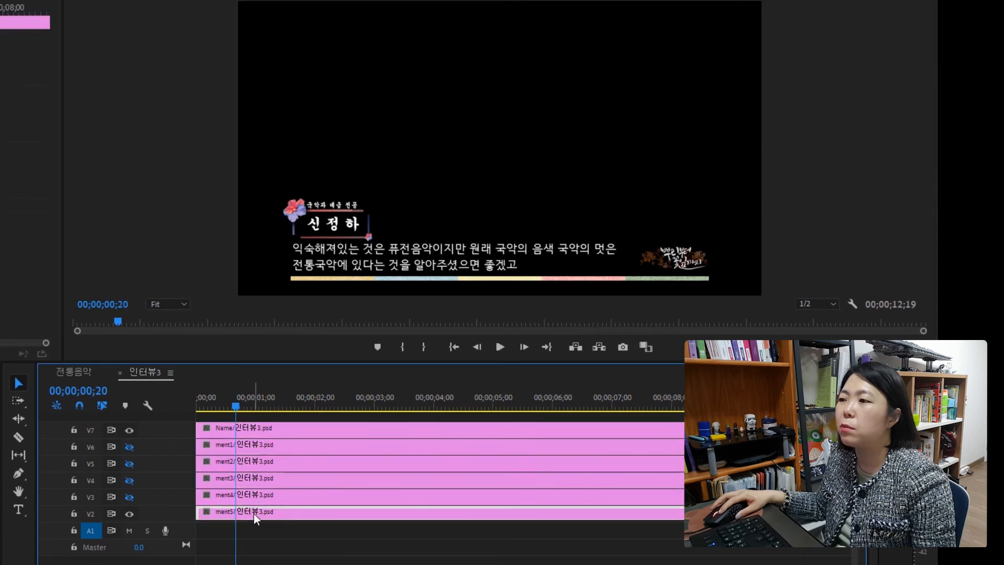
drag(253, 513, 297, 522)
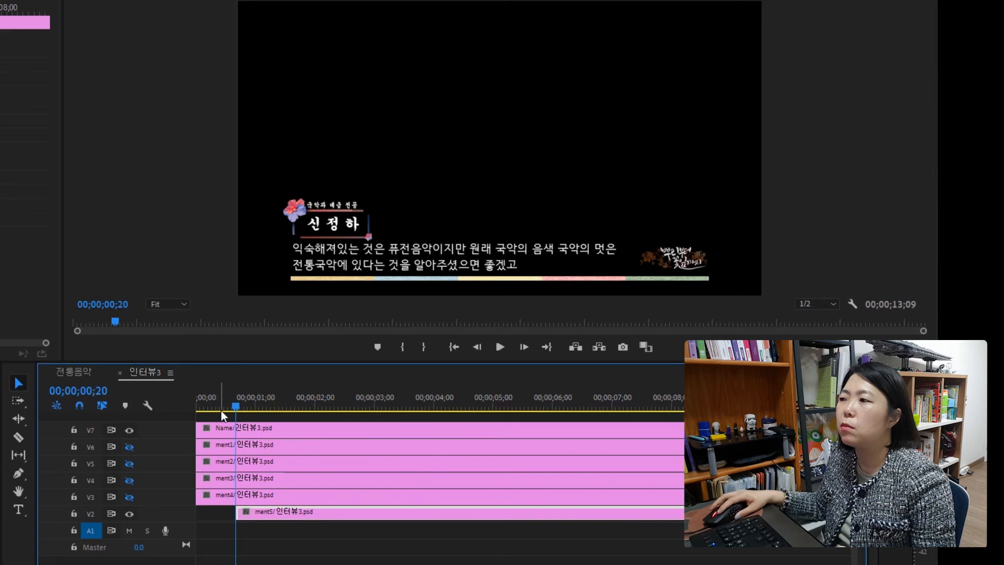
Step: Switch to the 전통음악 sequence and play through 인터뷰3.mp4 to review the ment5 caption's timing, ending back near the clip's start
click(93, 369)
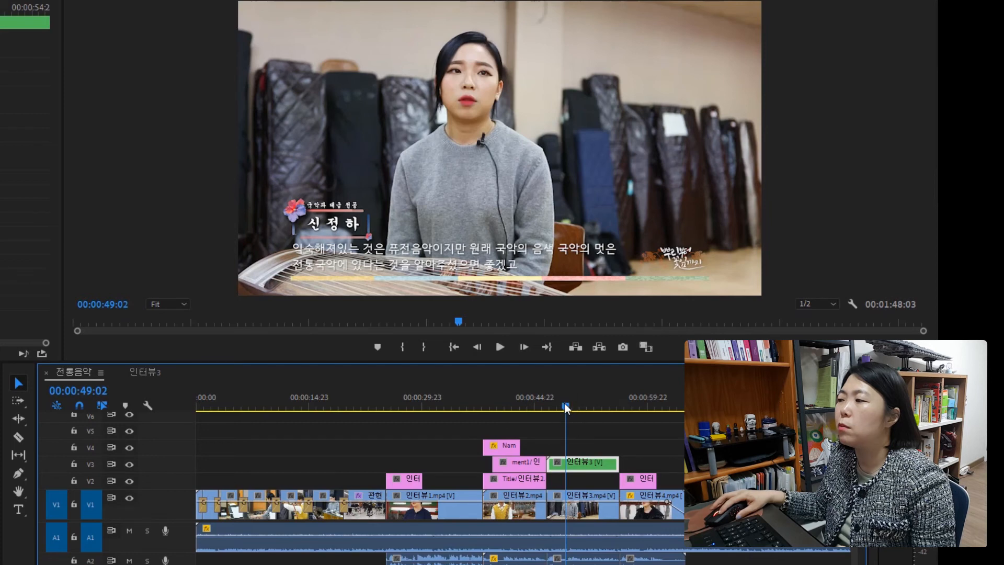
drag(563, 403, 546, 408)
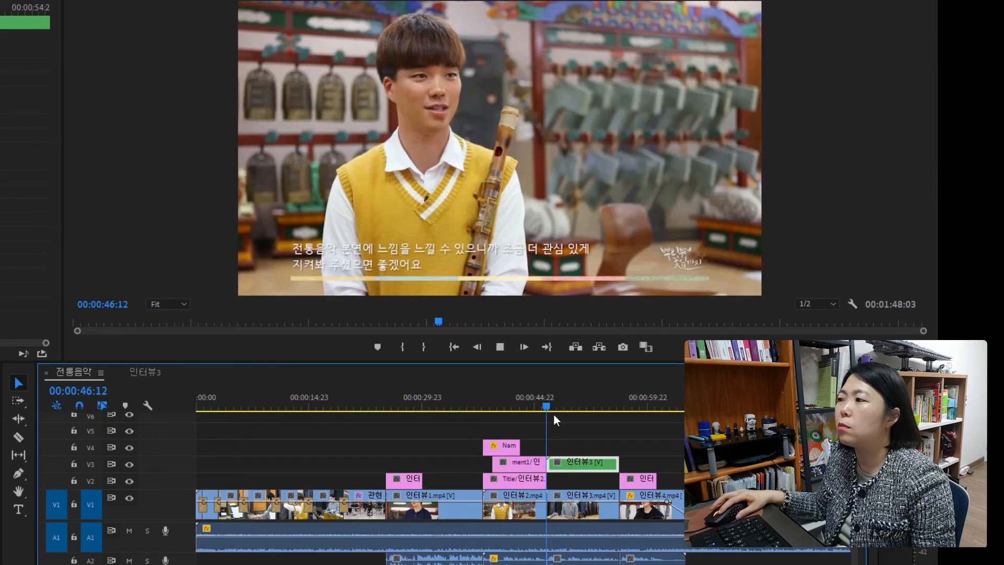
key(space)
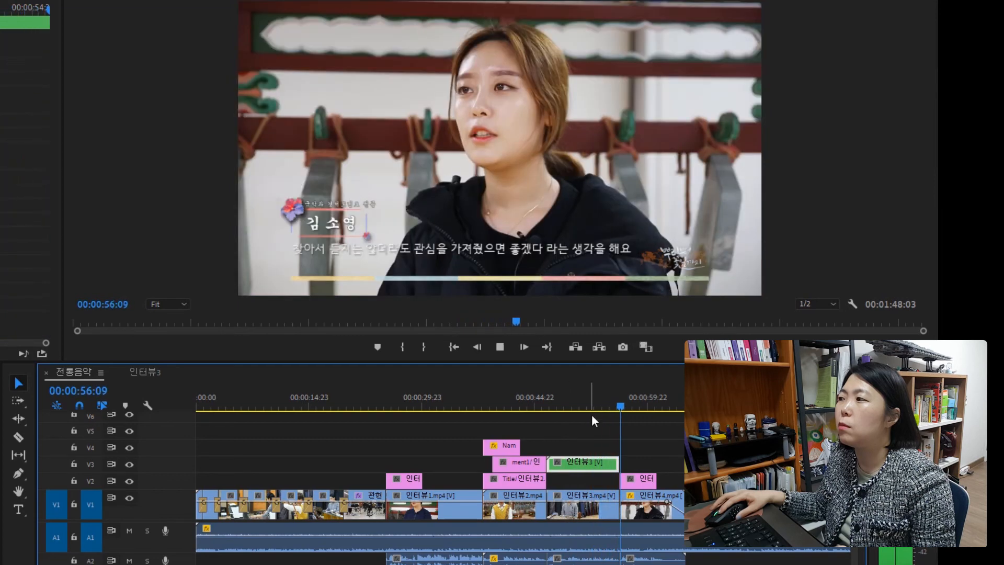
drag(597, 405, 551, 423)
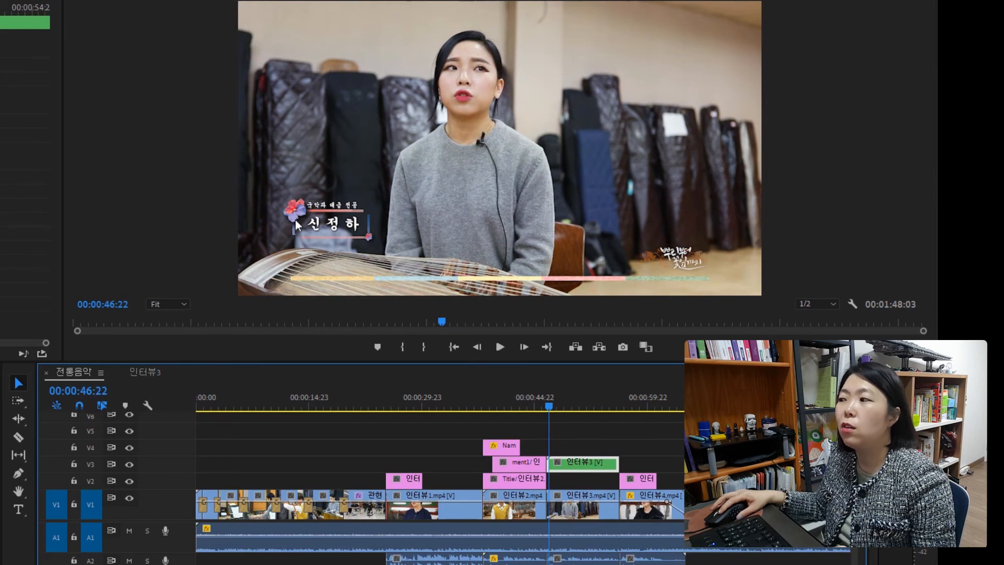
Step: In the nested 인터뷰3 sequence, fade in the Name layer with opacity keyframes from 0% at 00;00;00;00 to 100% at 00;00;00;25
double_click(583, 464)
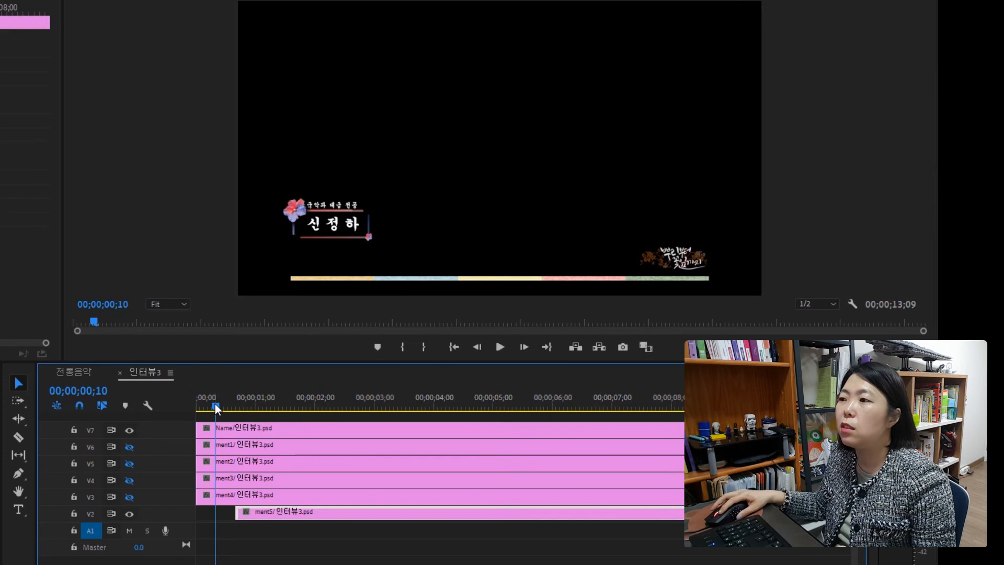
drag(215, 404, 196, 400)
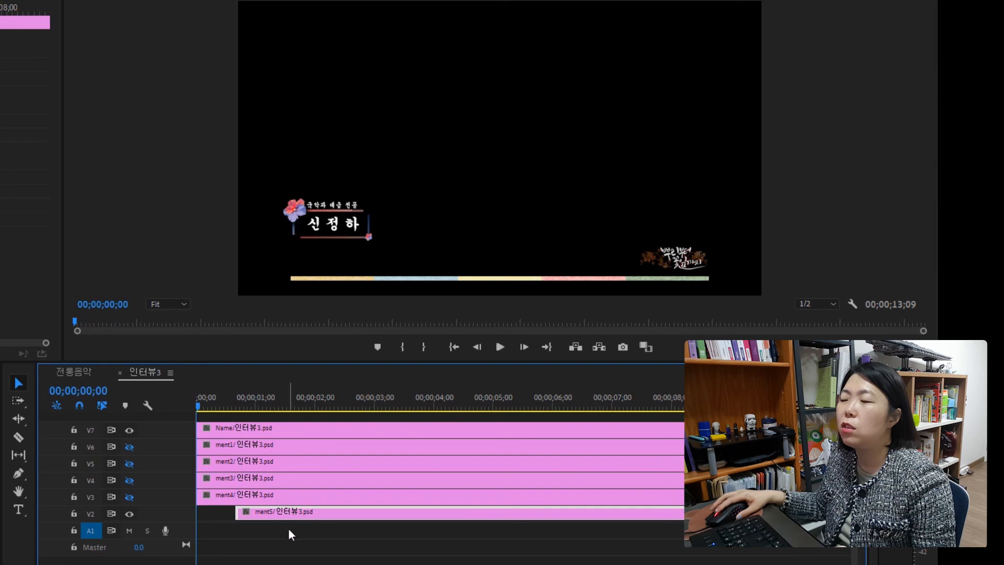
click(225, 431)
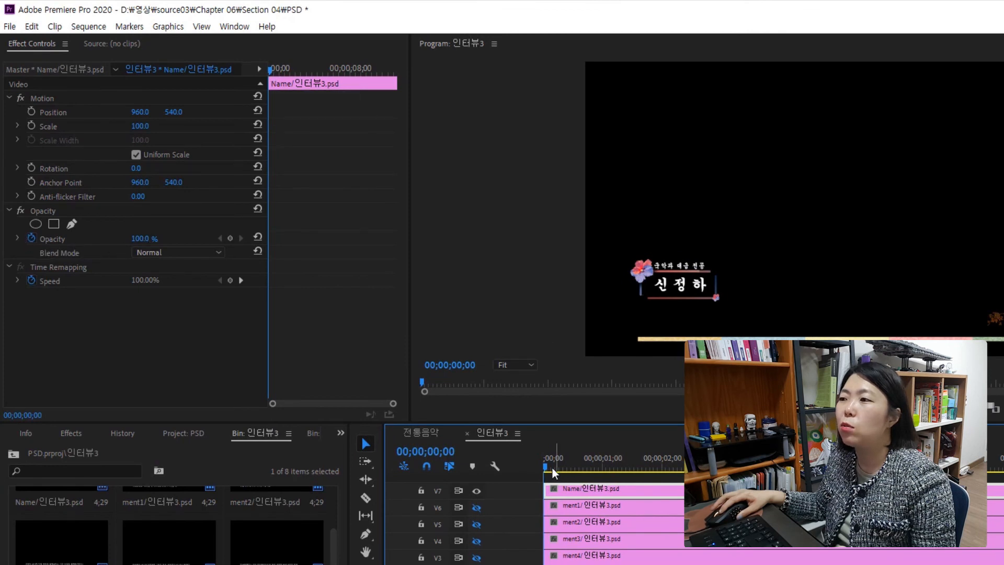
drag(545, 464, 594, 478)
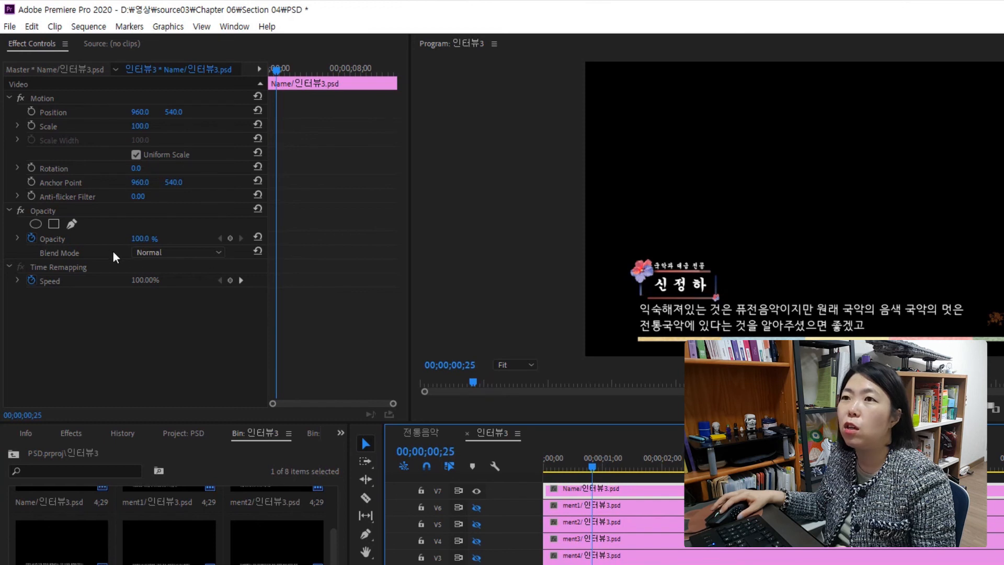
click(231, 238)
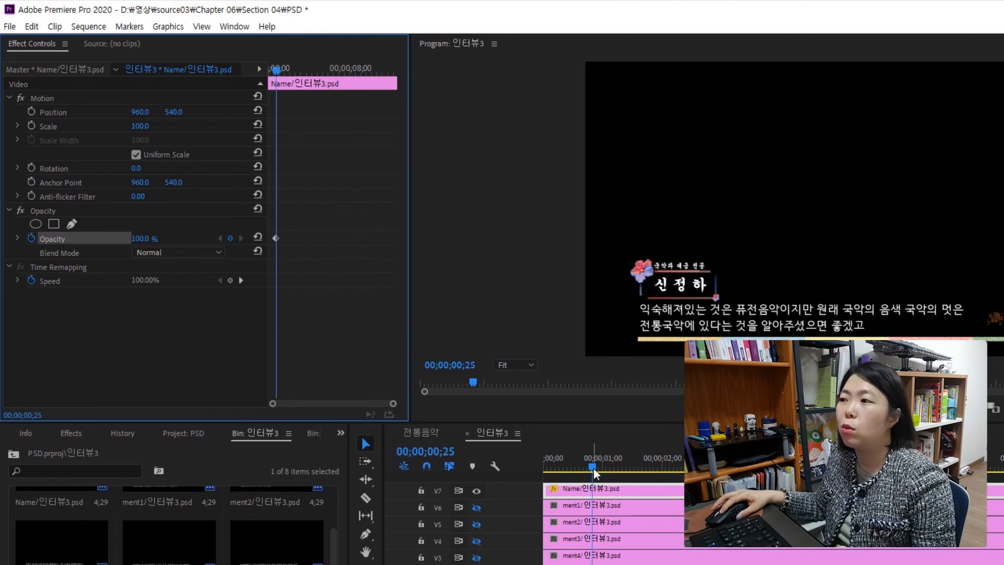
drag(594, 468, 544, 460)
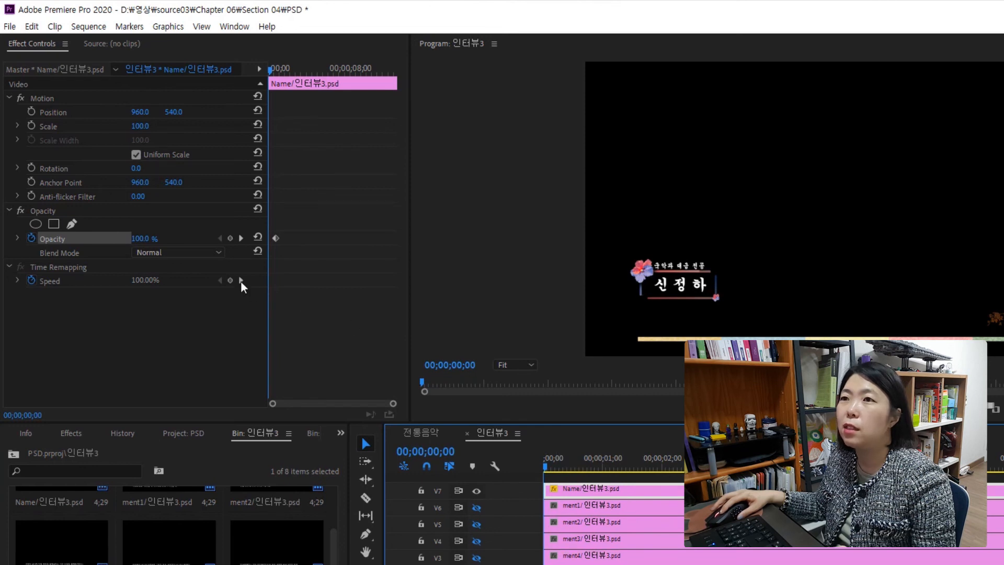
click(134, 239)
drag(137, 239, 68, 239)
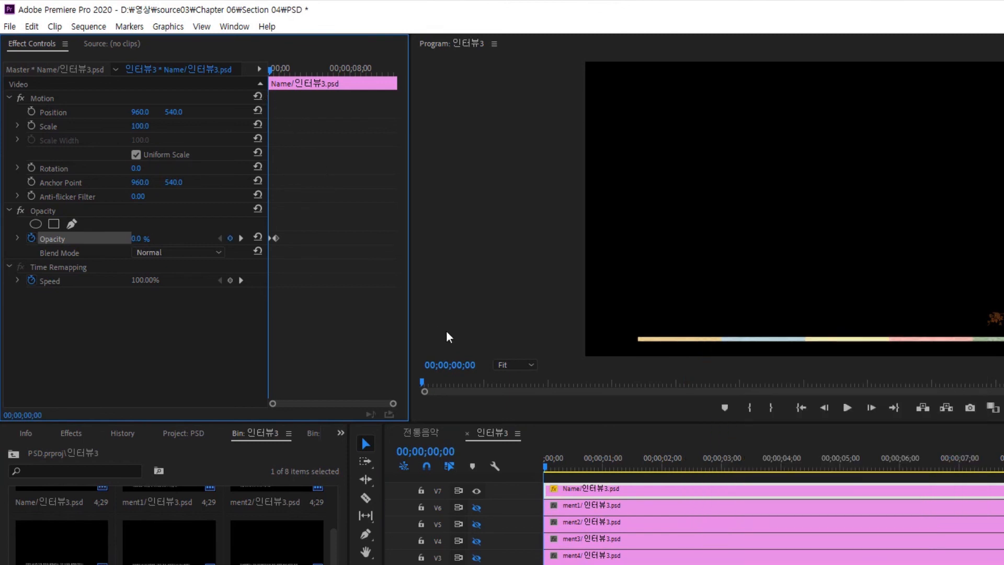
Step: Fade out the Name layer with opacity keyframes of 100% at 00;00;05;00 and 0% at 00;00;05;25
drag(544, 472, 843, 523)
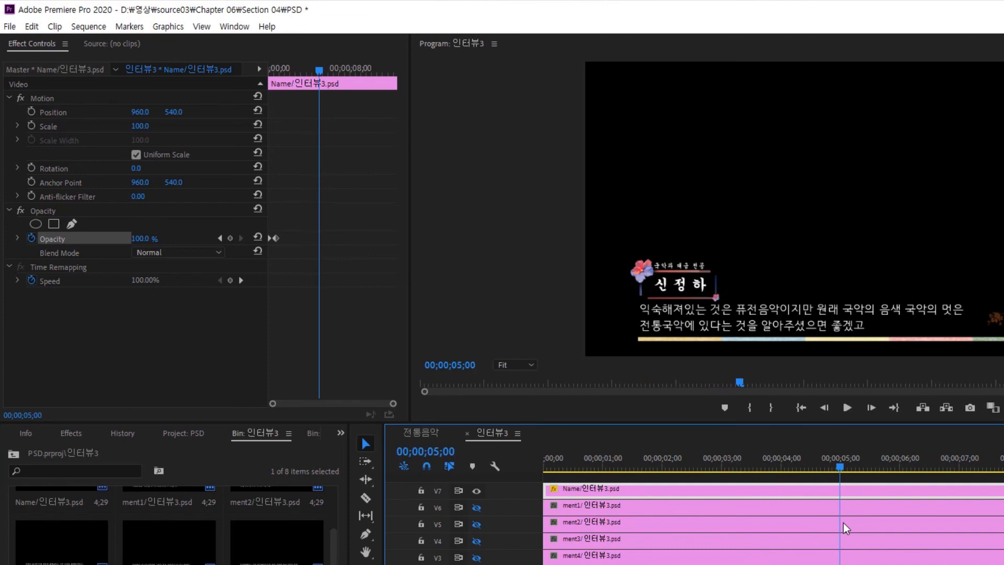
click(231, 239)
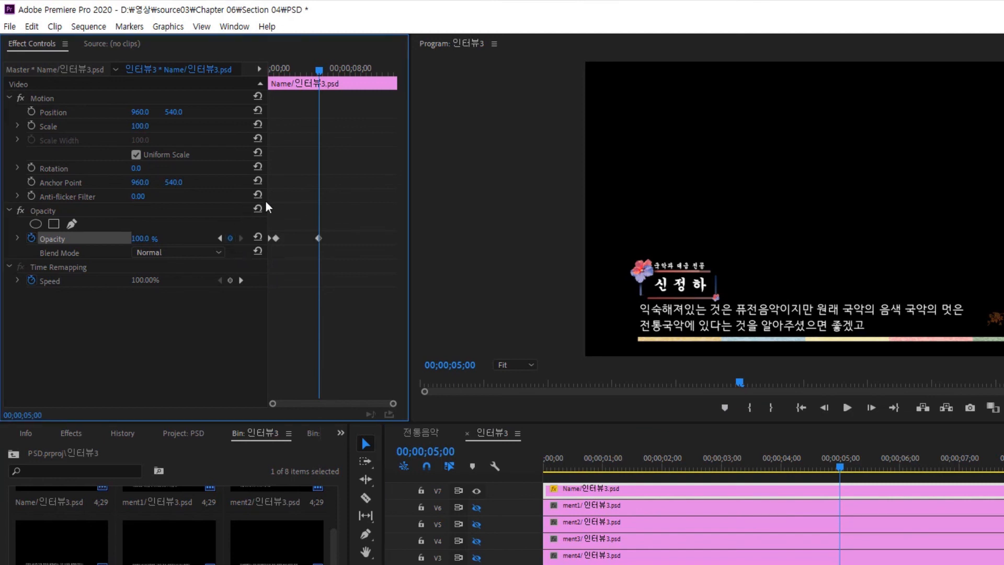
drag(840, 462, 889, 477)
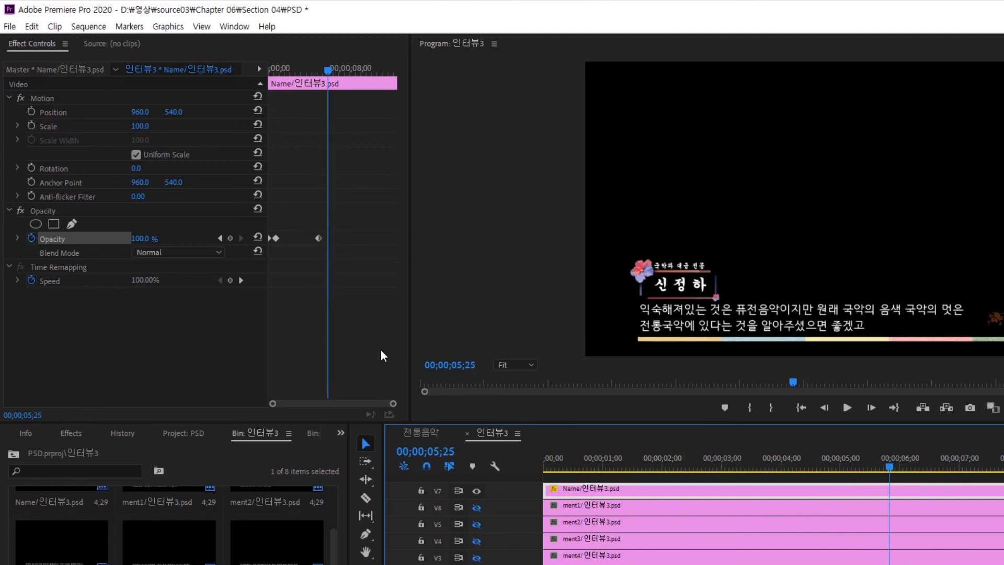
click(141, 239)
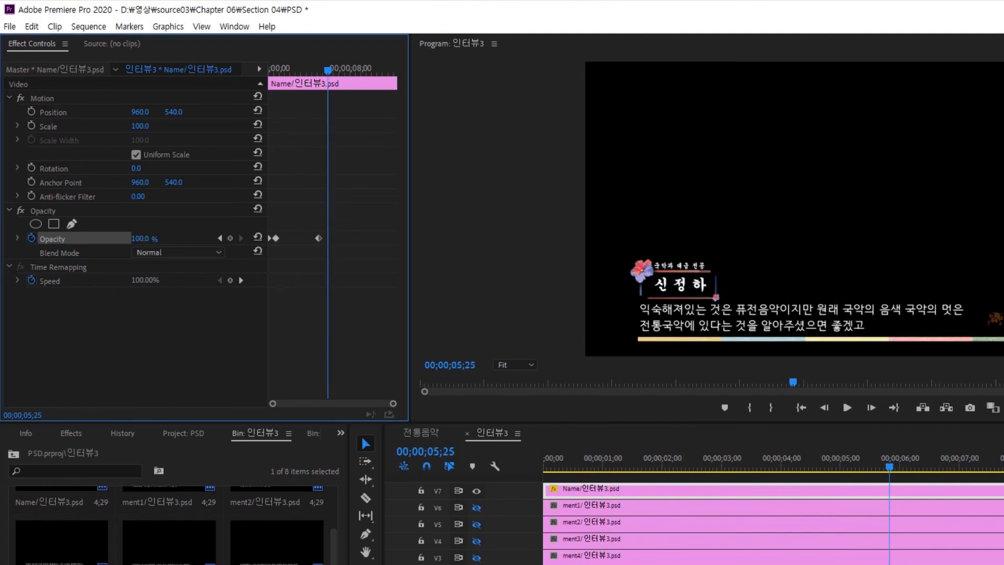
text(0)
key(Return)
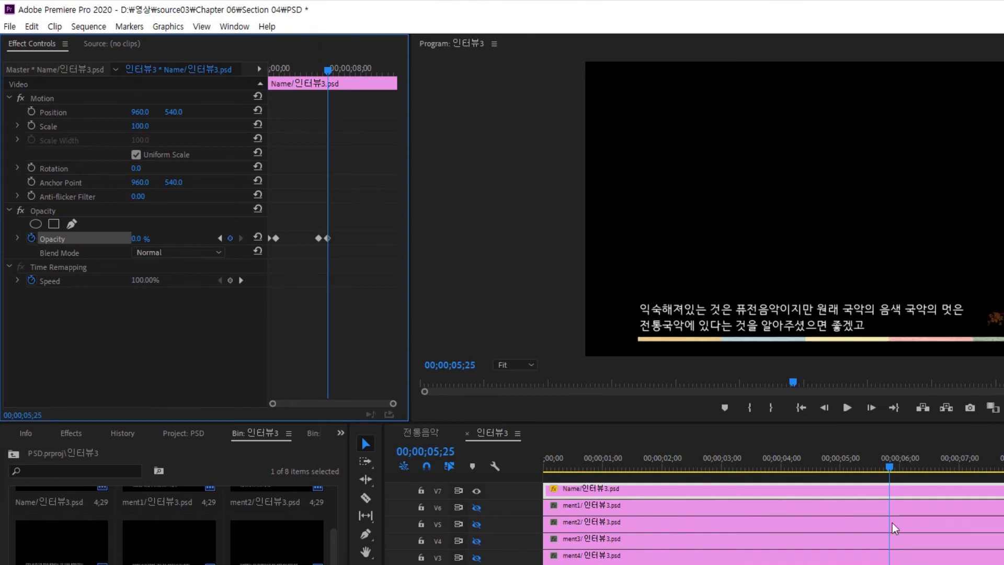
Step: Return to the 전통음악 sequence and play 인터뷰3.mp4 from its start to check the name caption's fades
drag(886, 464, 508, 454)
click(419, 427)
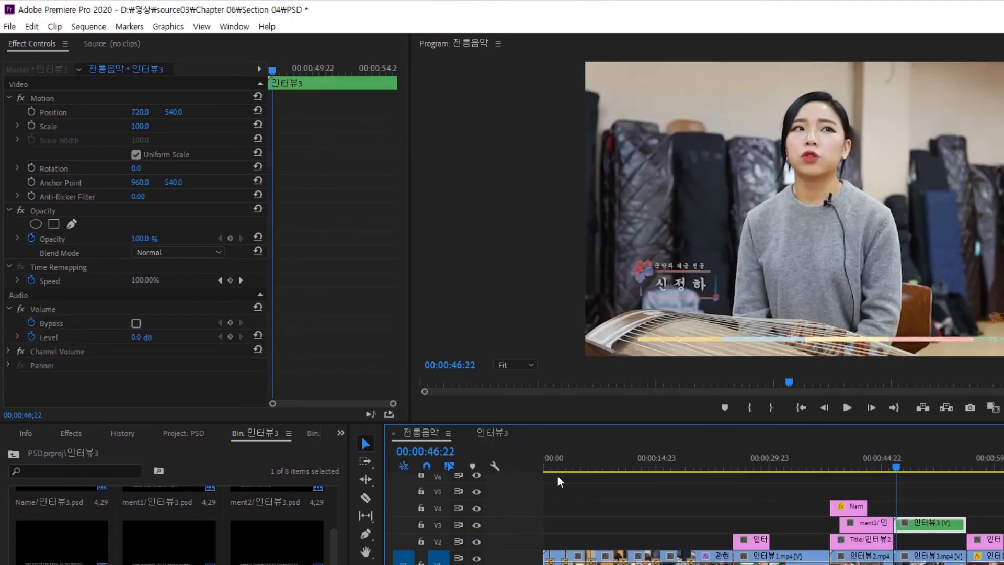
key(space)
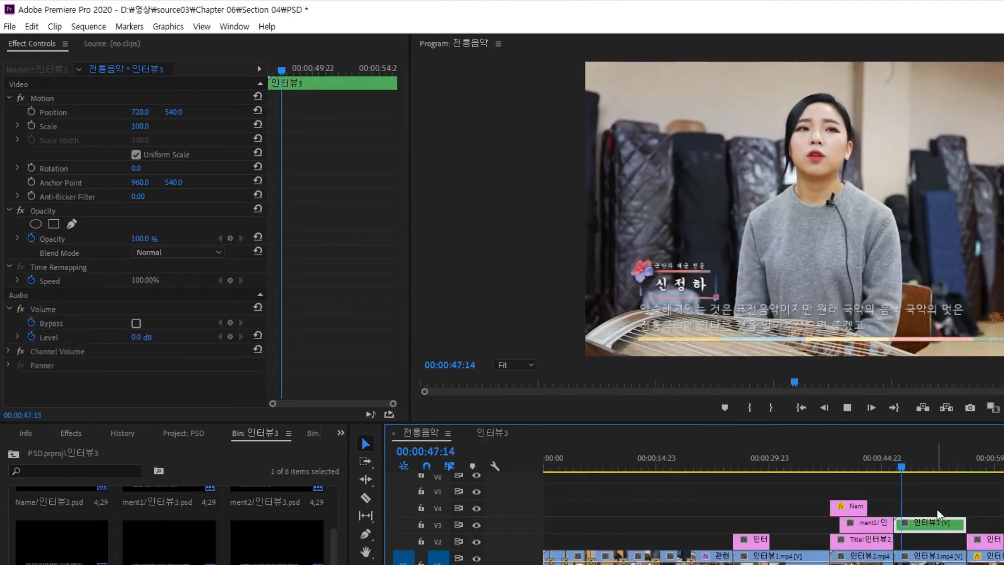